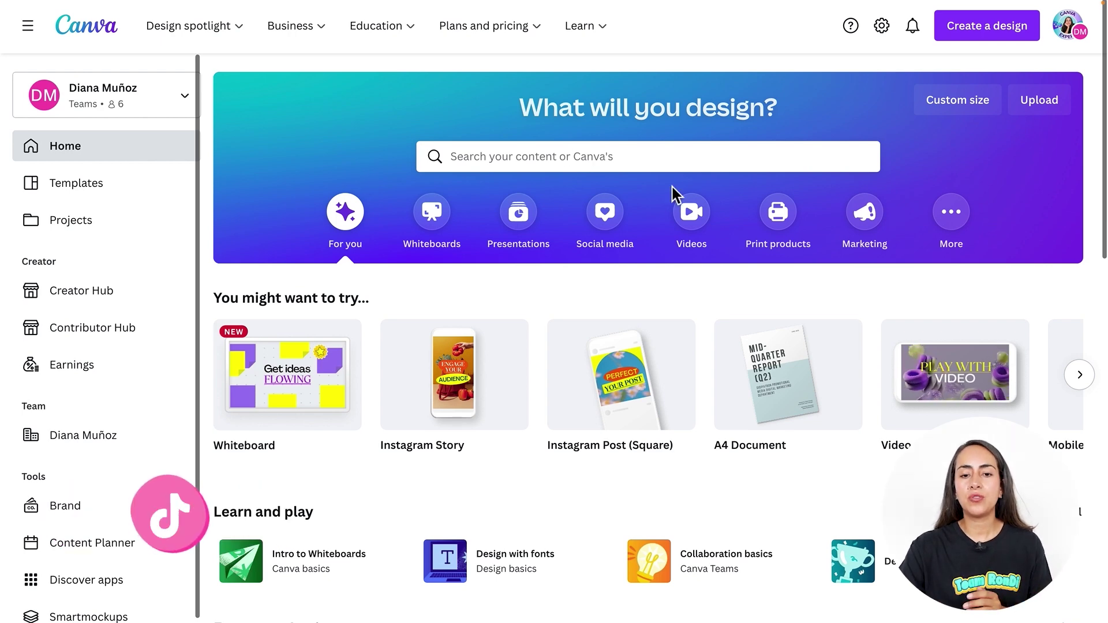
Open the Videos category to list formats such as Video, Facebook Video and Mobile Video
left_click(692, 230)
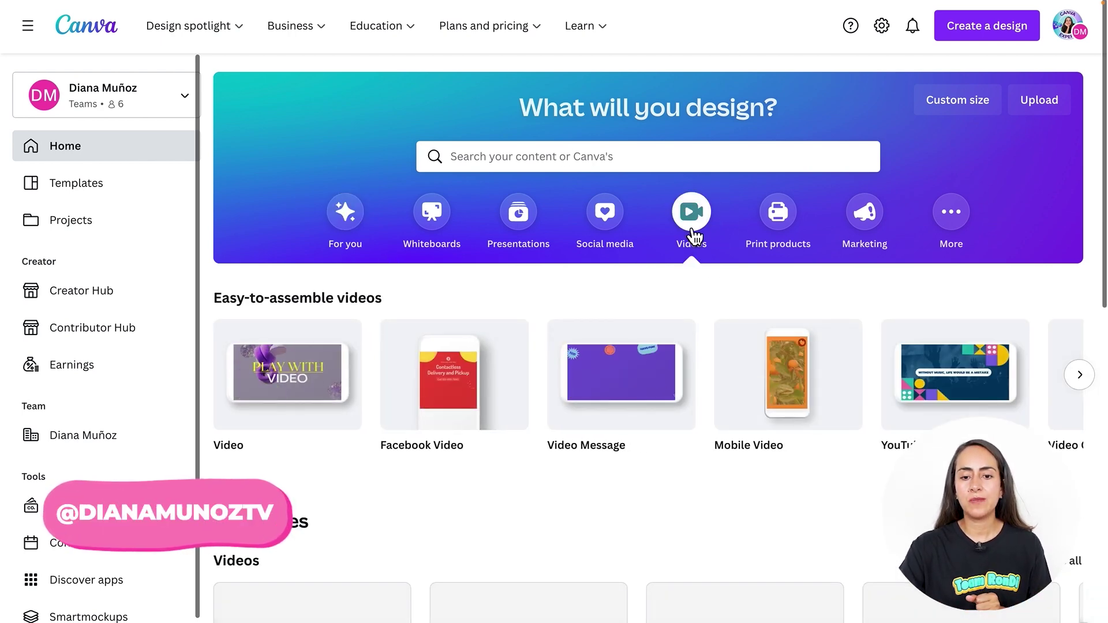
Create a blank design from the Mobile Video format card
mouse_move(750, 458)
left_click(777, 402)
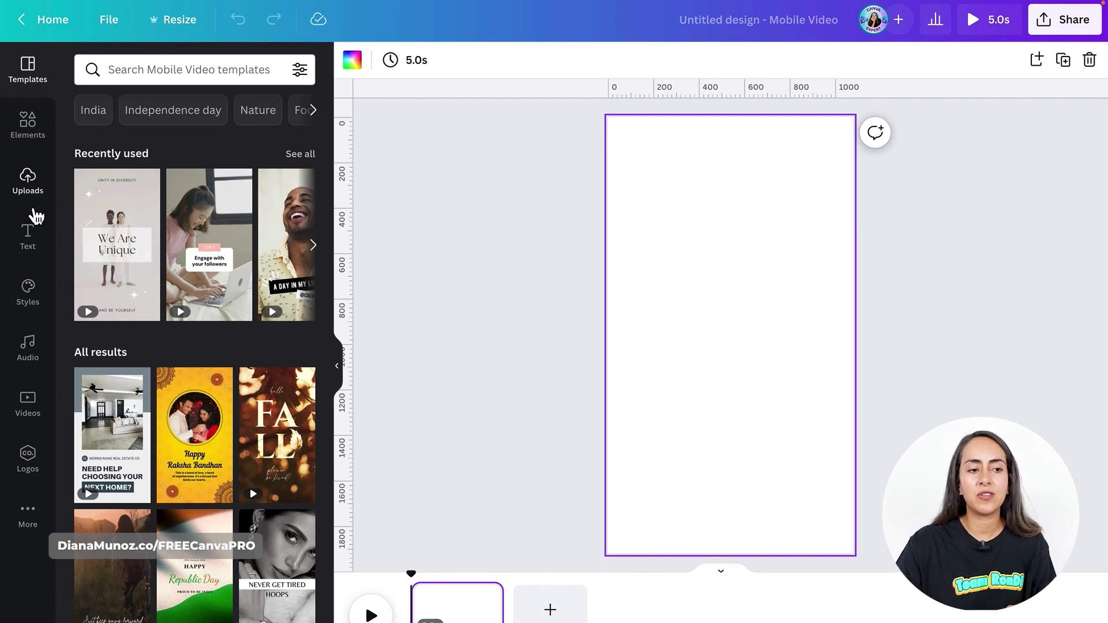
From Uploads, set the sunset photo as page 1's background and add the rice-field photo
left_click(31, 194)
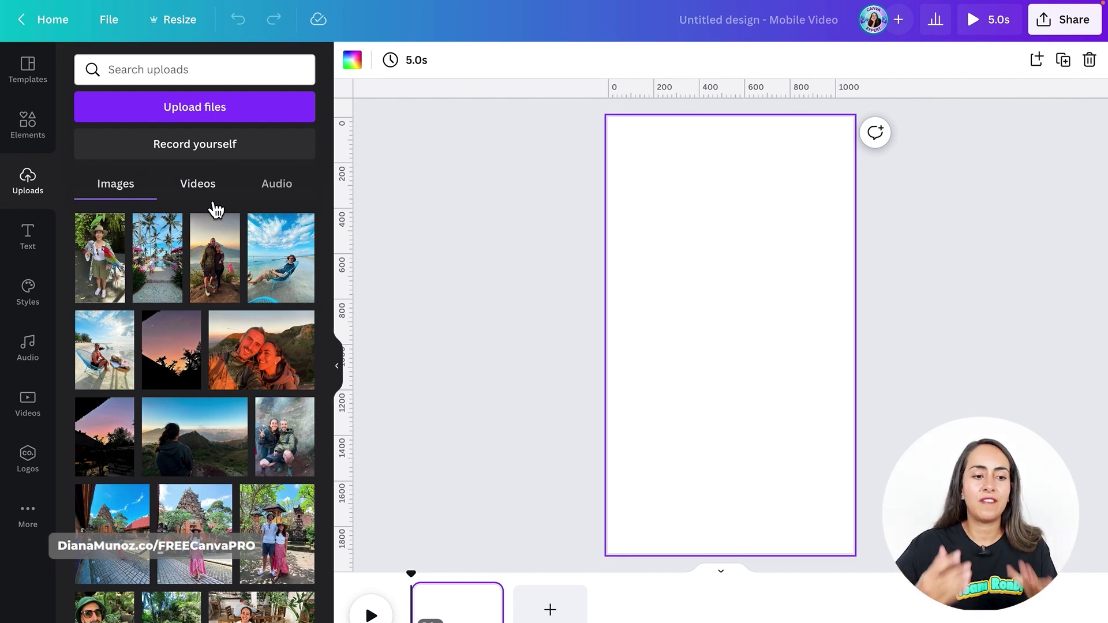
left_click_drag(186, 374, 630, 213)
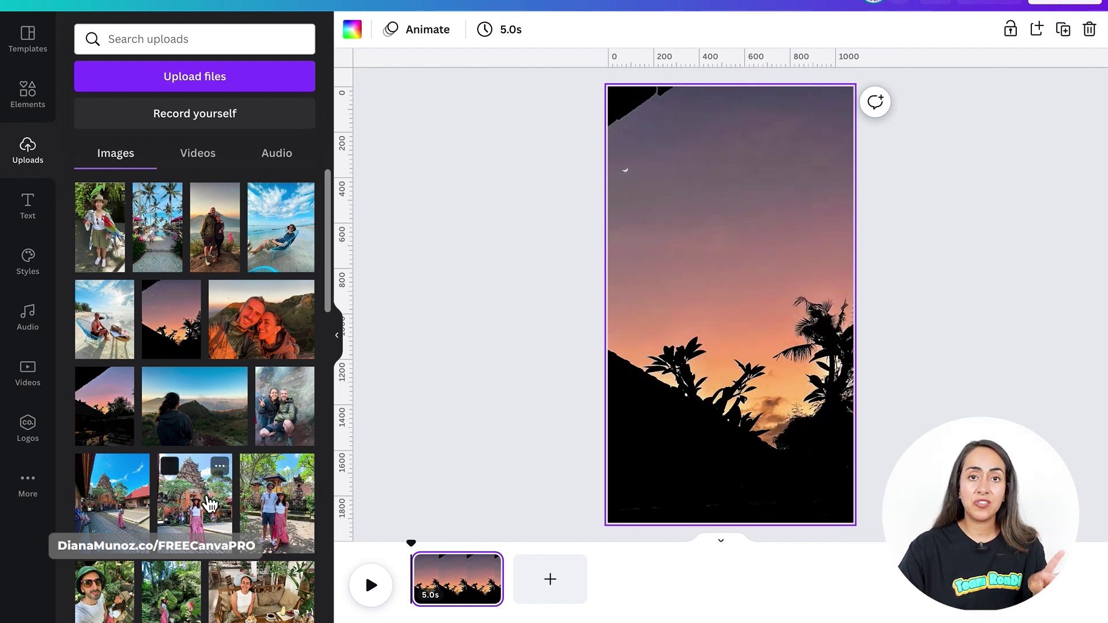
scroll(208, 500, "down", 4)
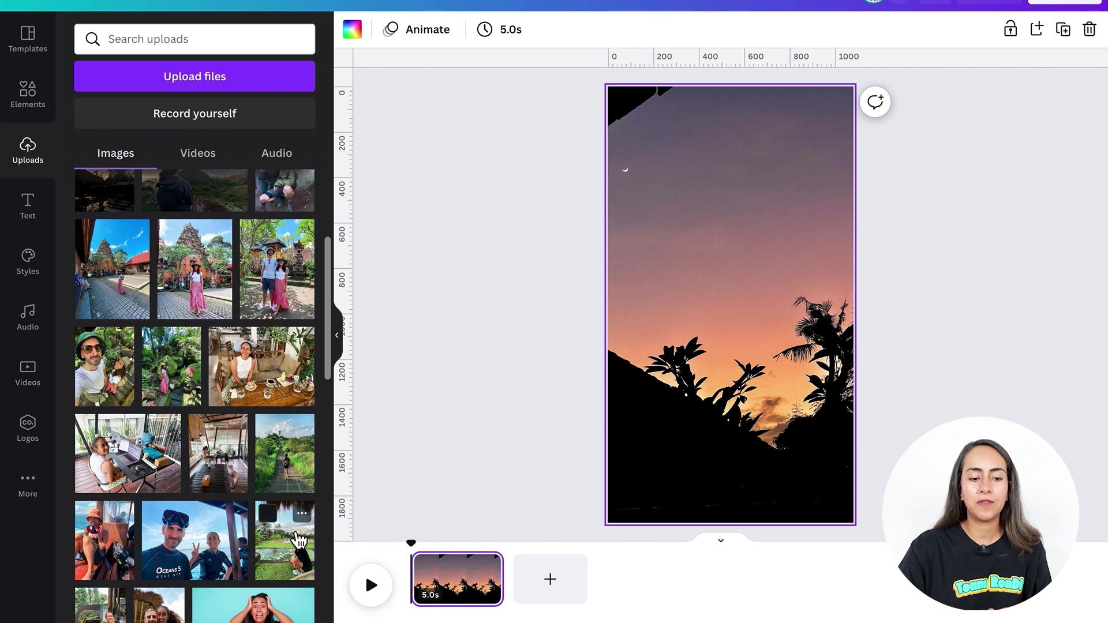
left_click_drag(298, 540, 569, 583)
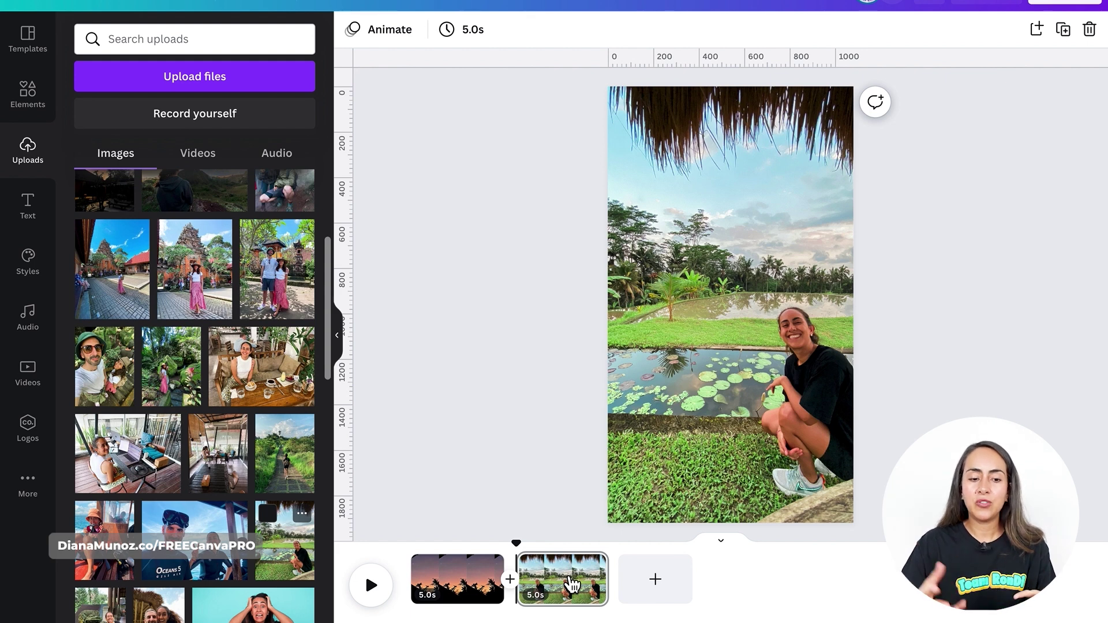
Enlarge the rice-field photo to fill its page, then move it onto the sunset page
left_click(305, 557)
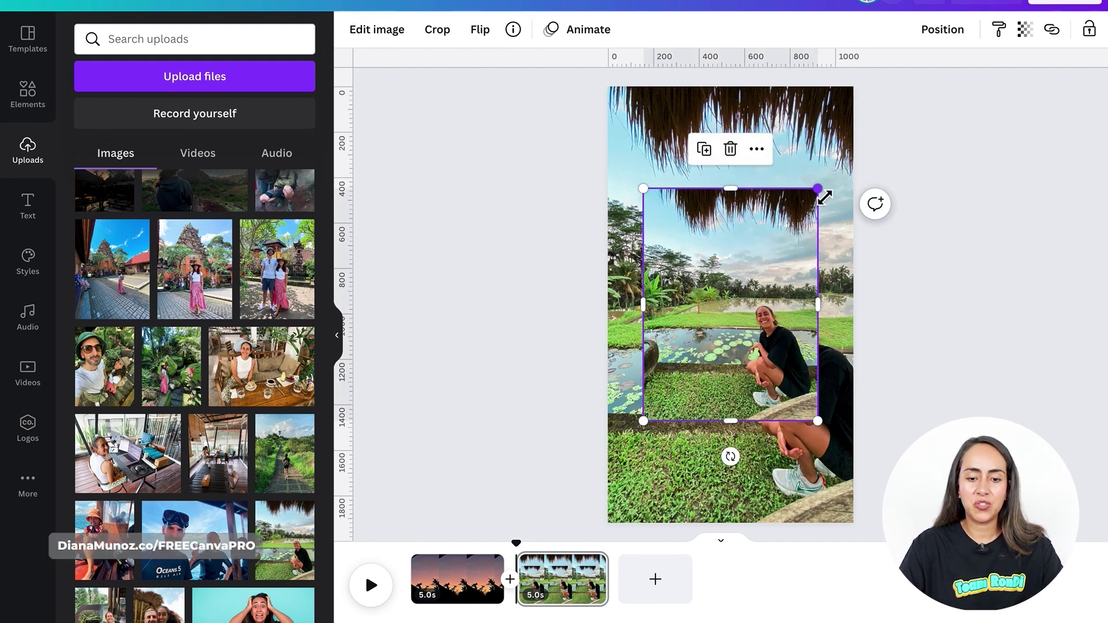
left_click_drag(825, 197, 1038, 102)
left_click(1026, 30)
left_click(709, 313)
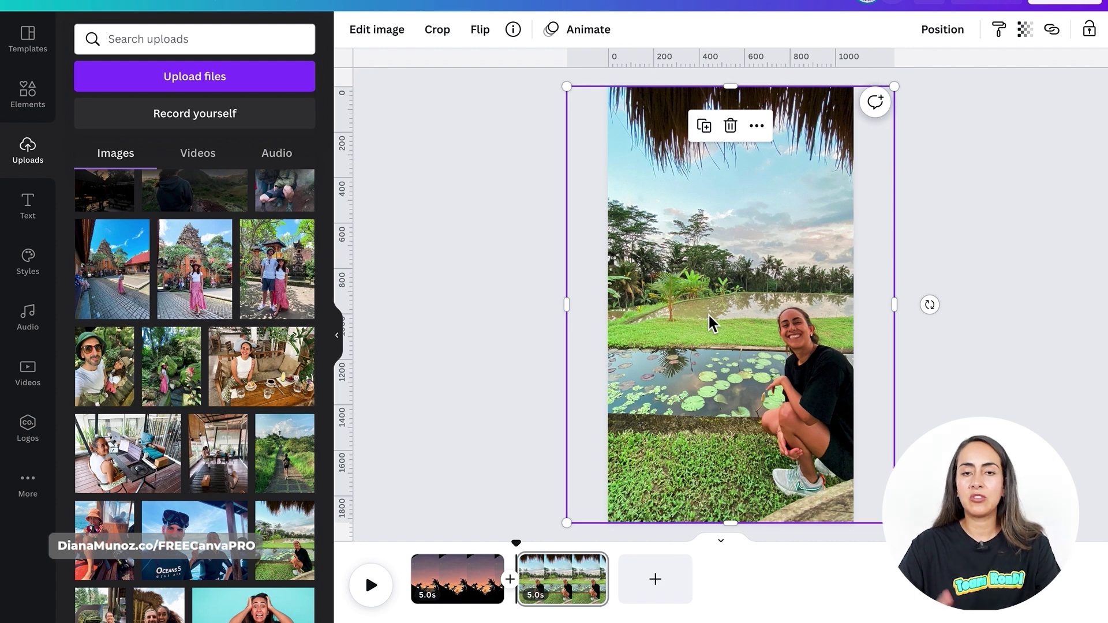
key("ctrl+x")
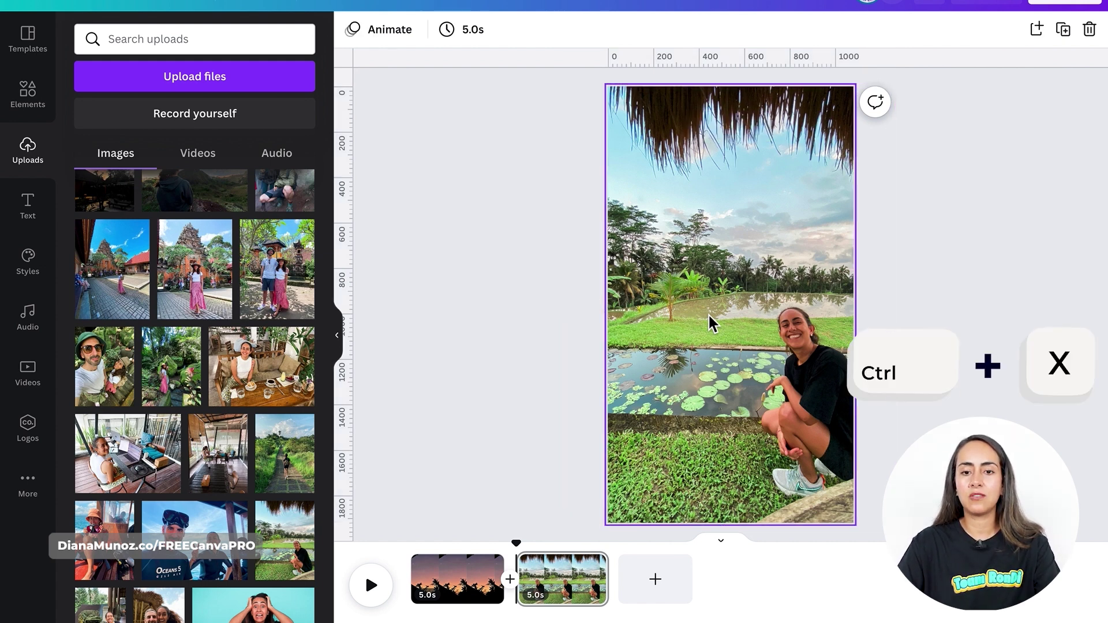
left_click(469, 583)
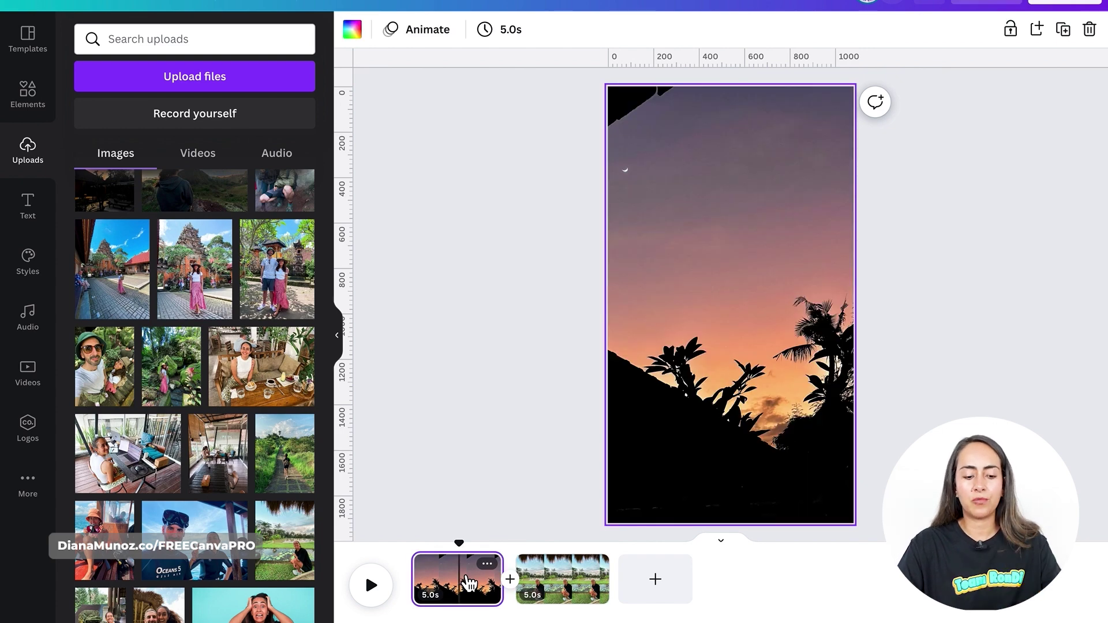
key("ctrl+v")
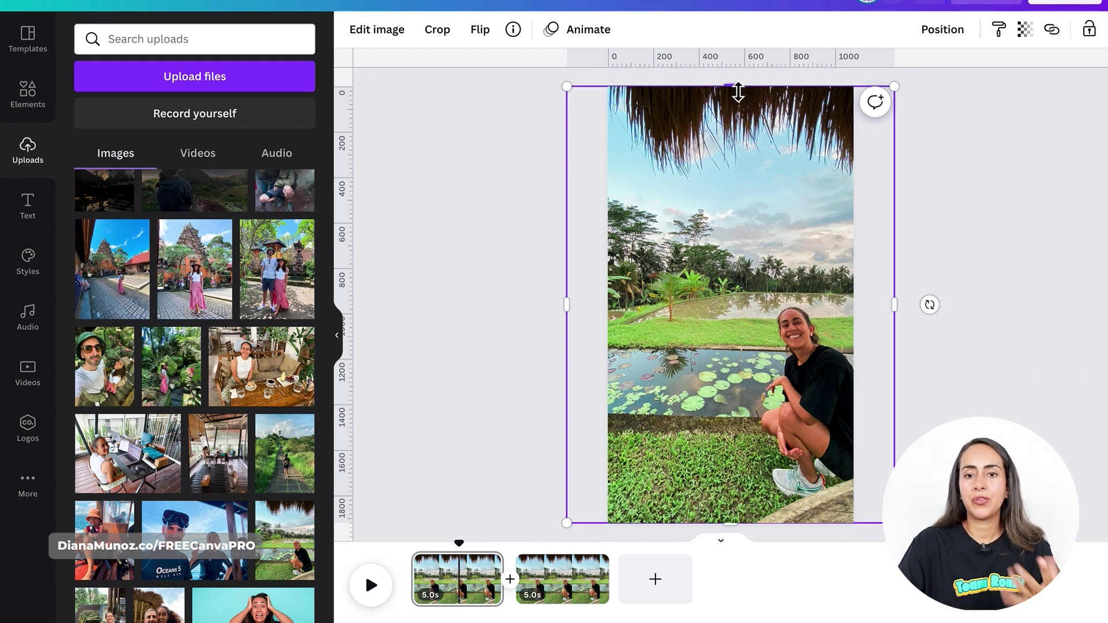
Crop the pasted rice-field photo down to the crouching woman at lower right
left_click_drag(734, 87, 760, 280)
left_click_drag(569, 401, 744, 410)
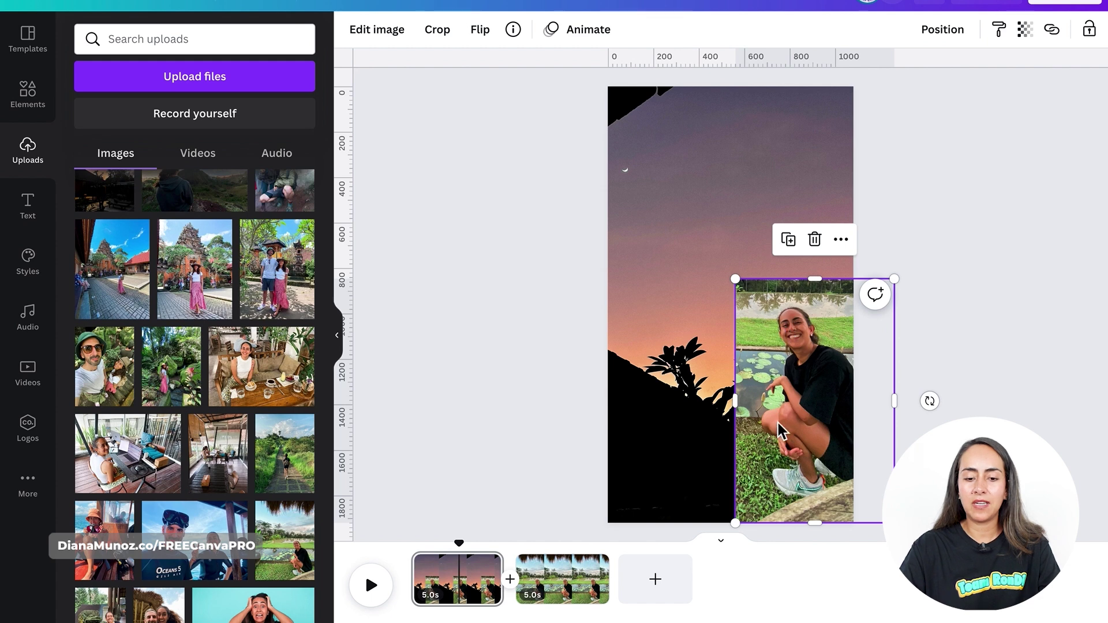
left_click(883, 202)
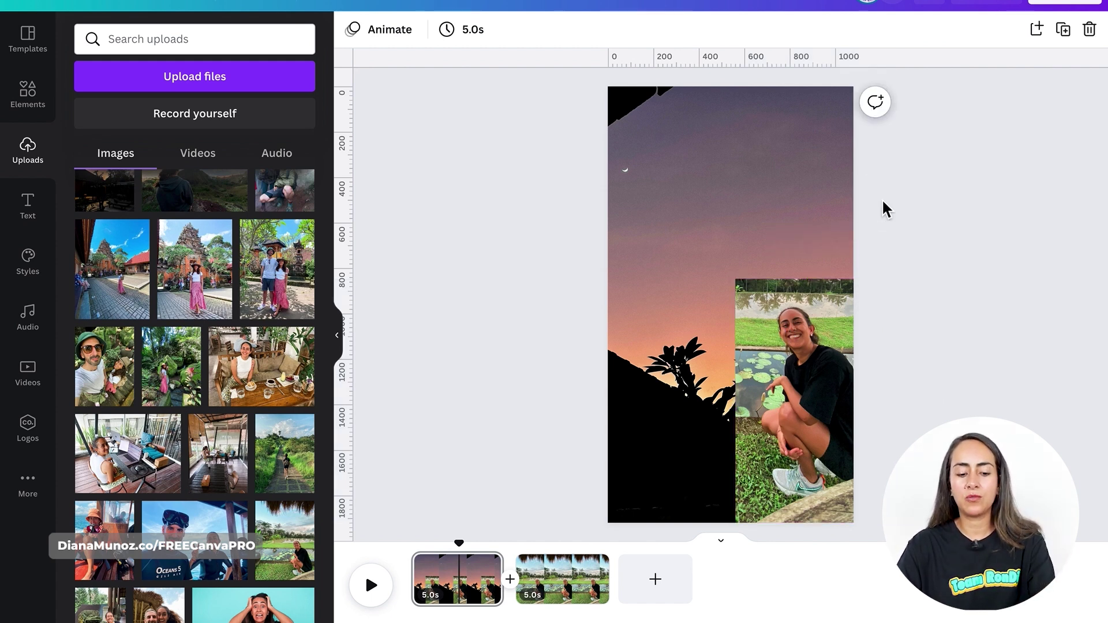
Add another copy of the rice-field photo, cropped to a thatch-and-sky strip across the top
key("ctrl+z")
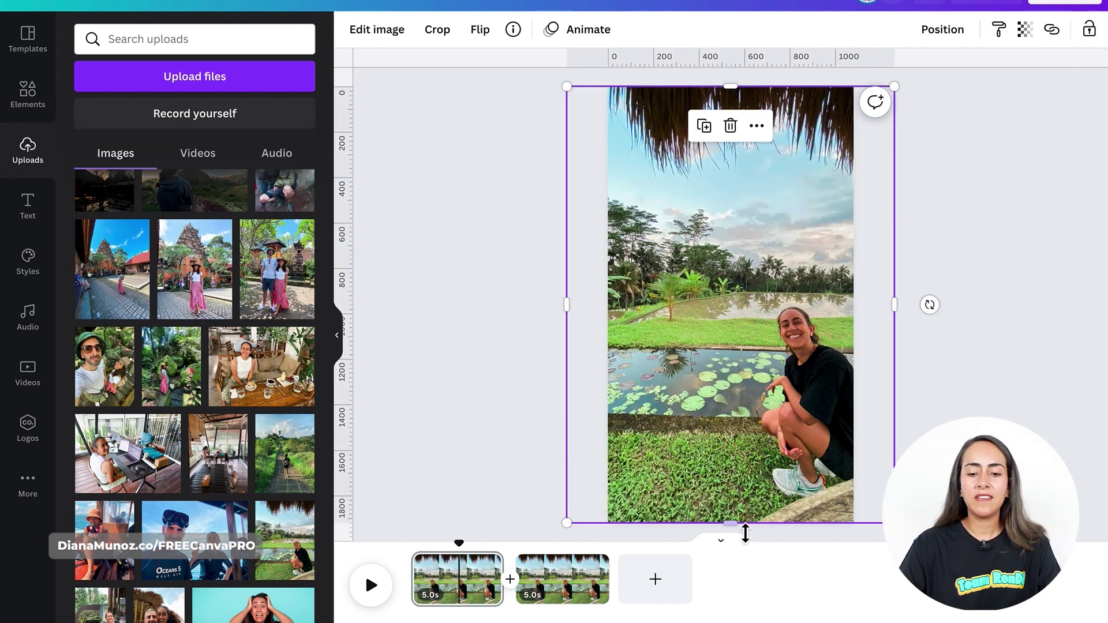
left_click_drag(745, 533, 750, 215)
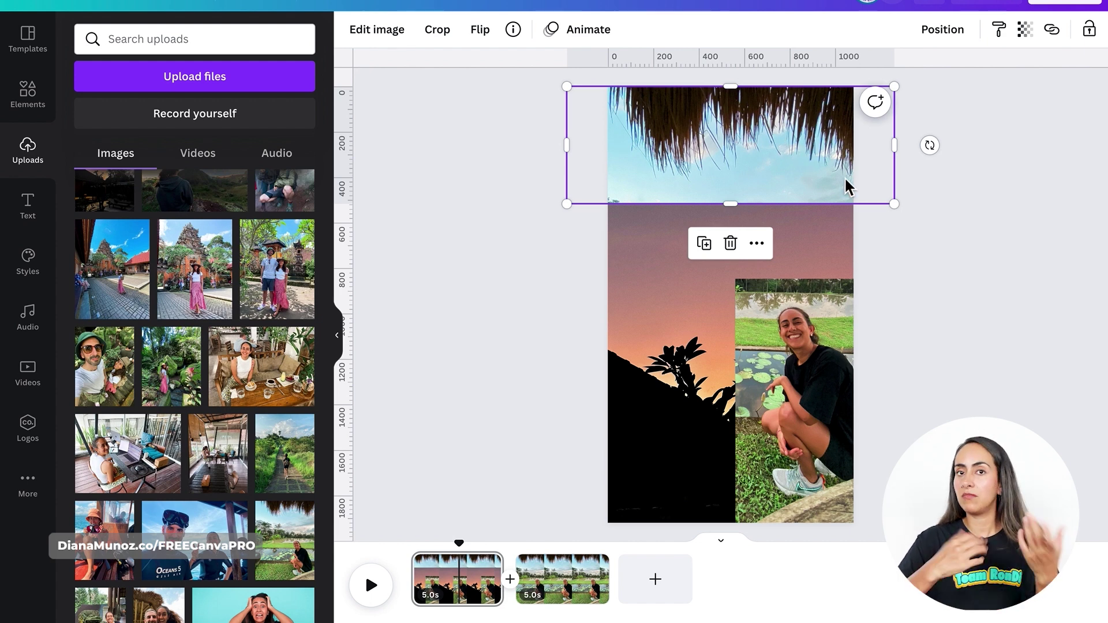
left_click(822, 403)
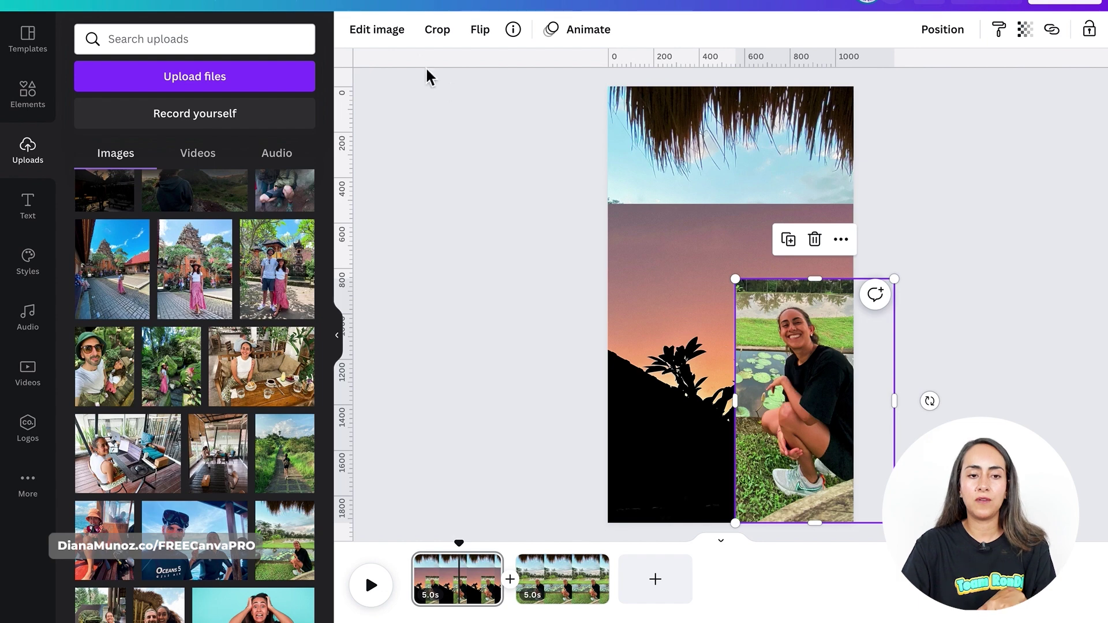
Remove the woman photo's background, touching up with the erase and restore brushes at size 12
left_click(384, 31)
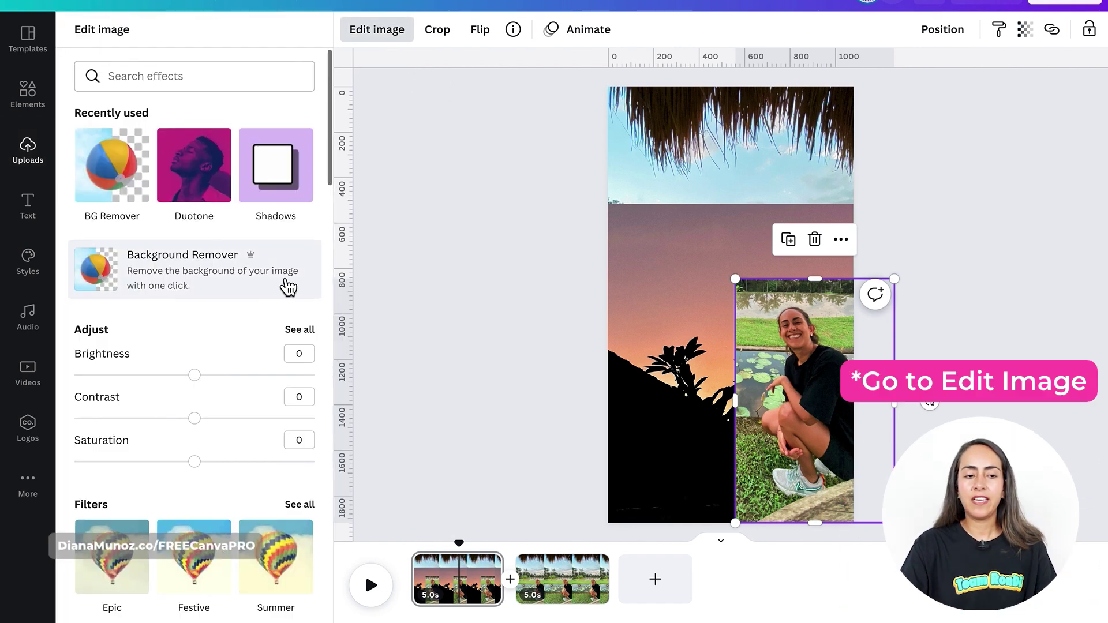
left_click(220, 279)
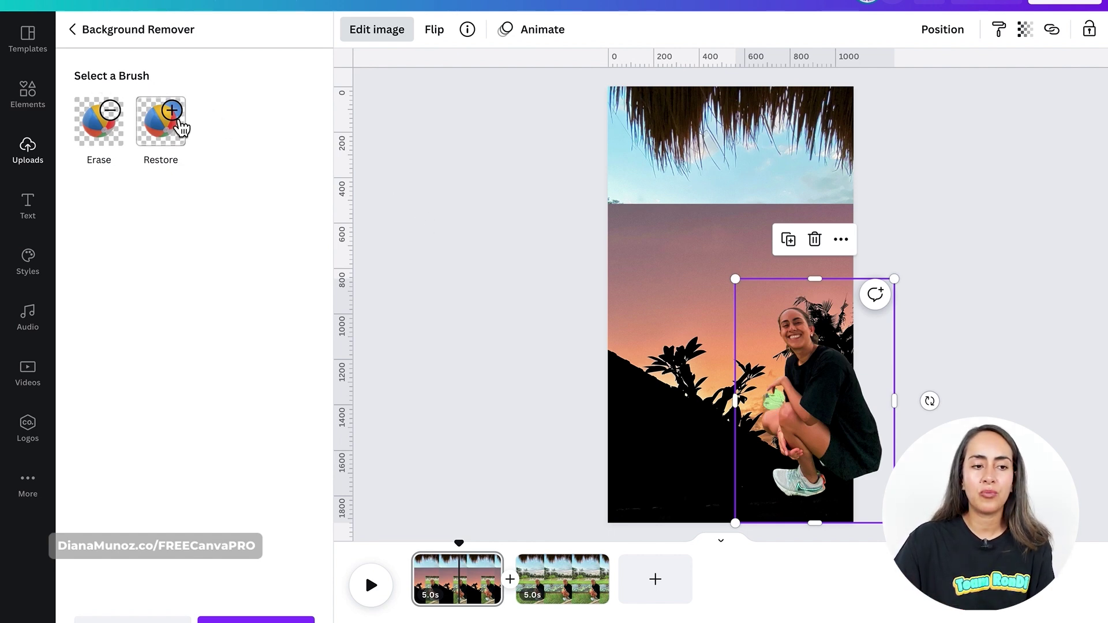
left_click(99, 121)
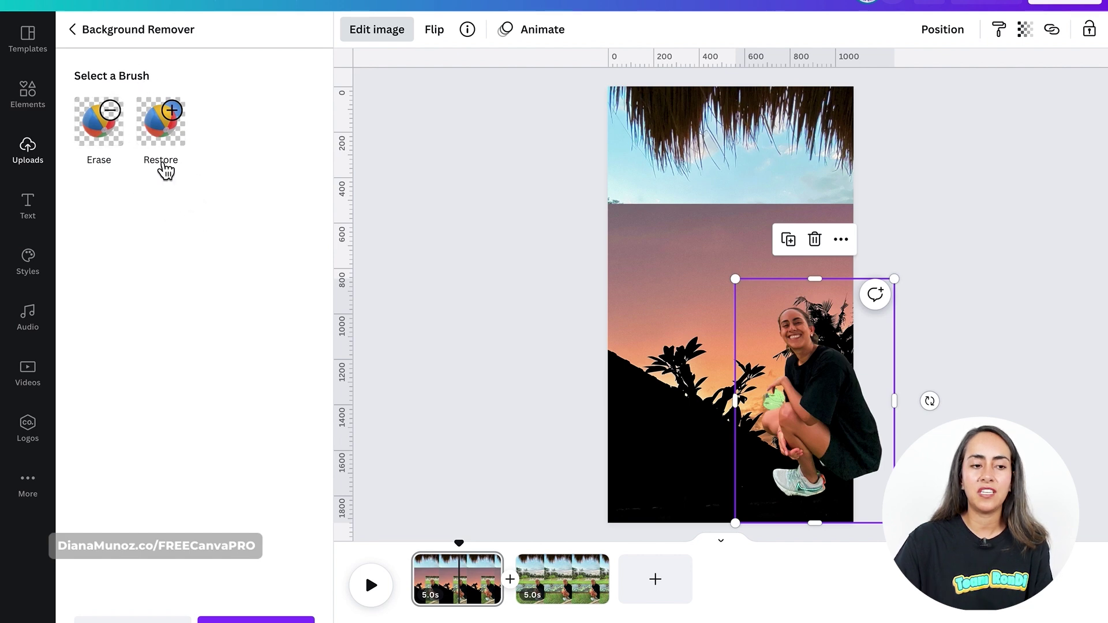
left_click(99, 129)
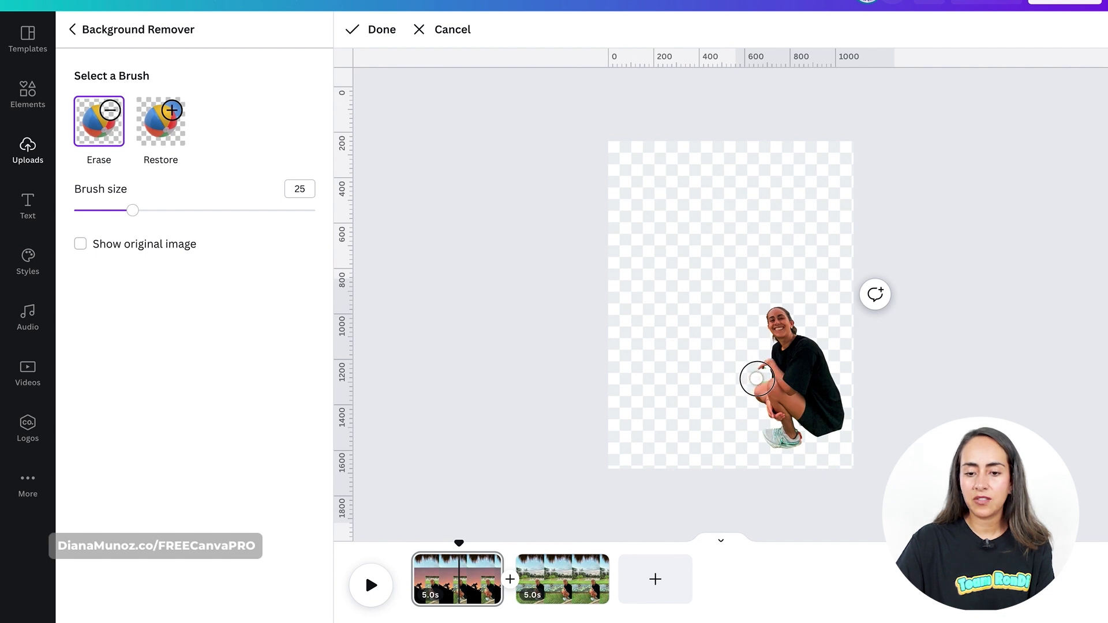
left_click(98, 211)
left_click_drag(105, 219, 108, 220)
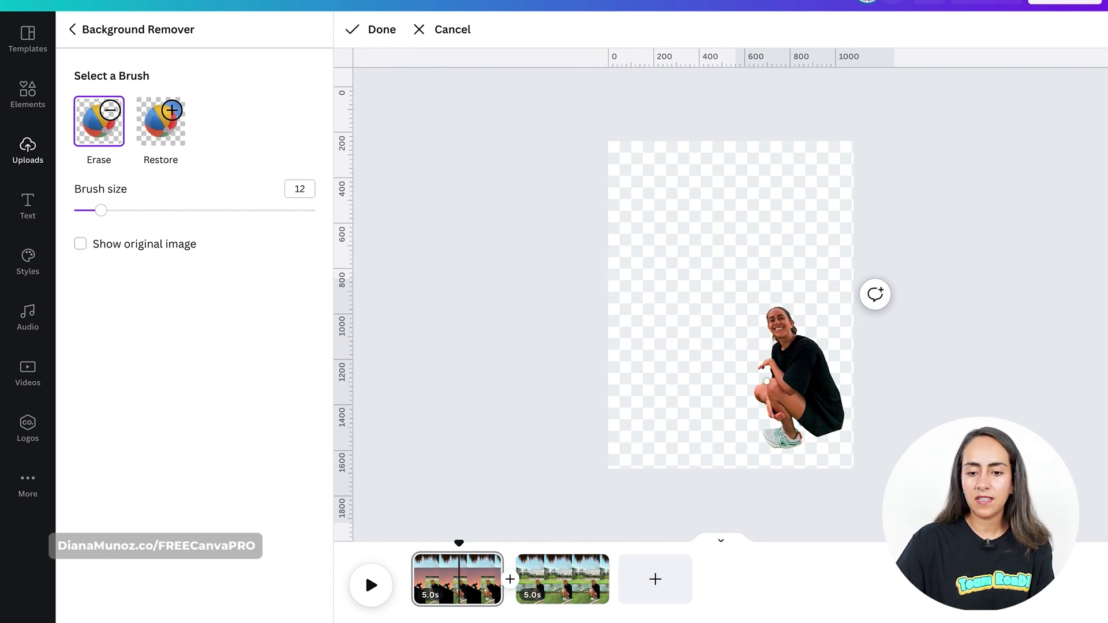
left_click(160, 122)
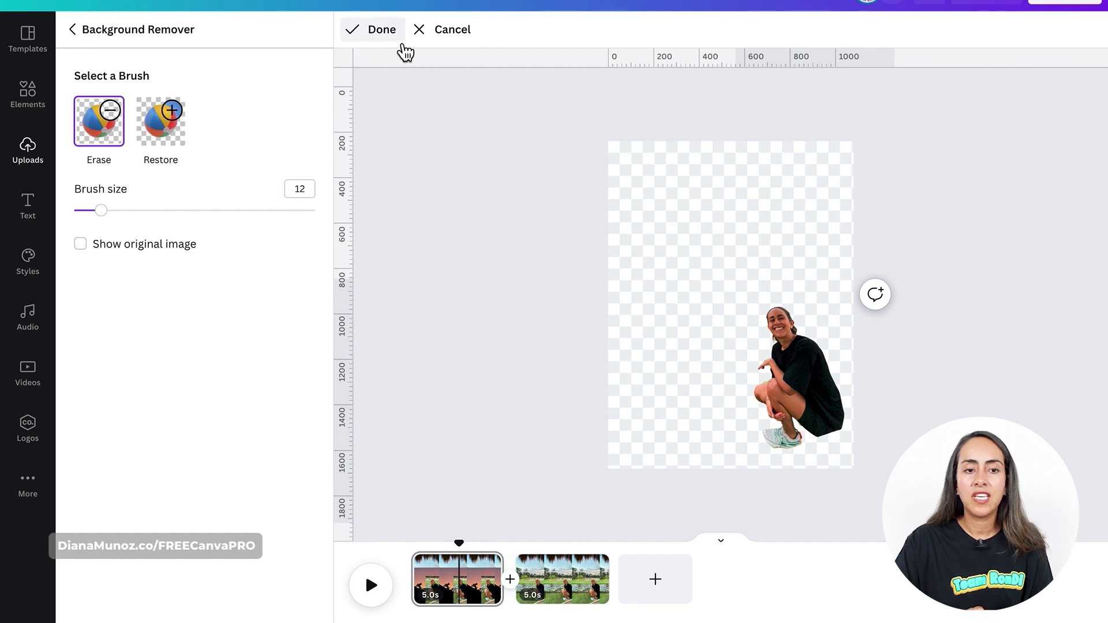
left_click(386, 34)
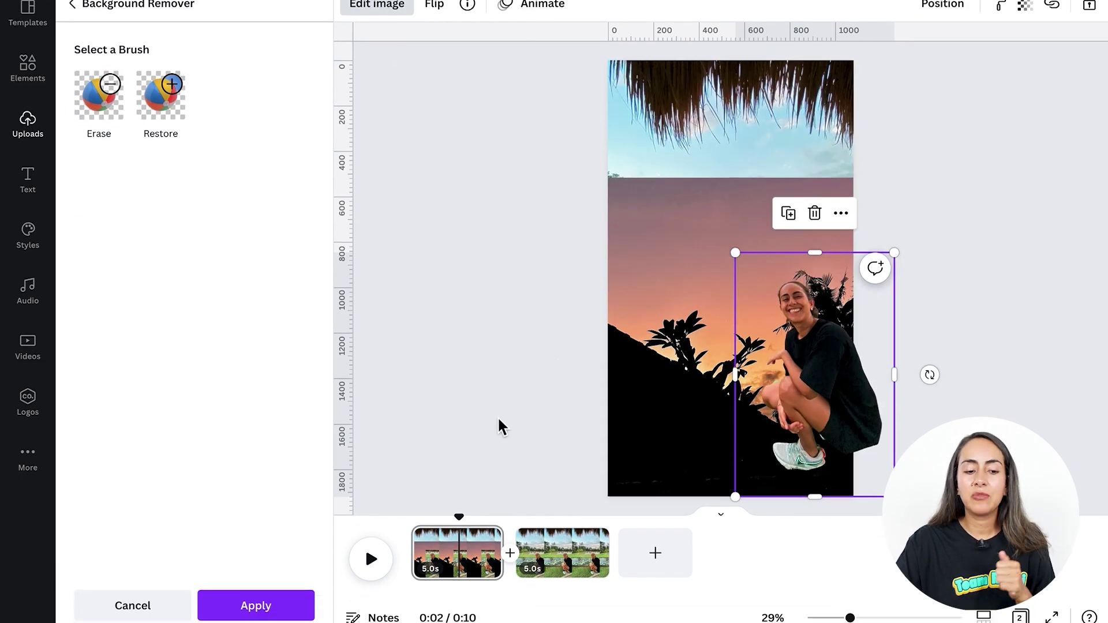
left_click(255, 620)
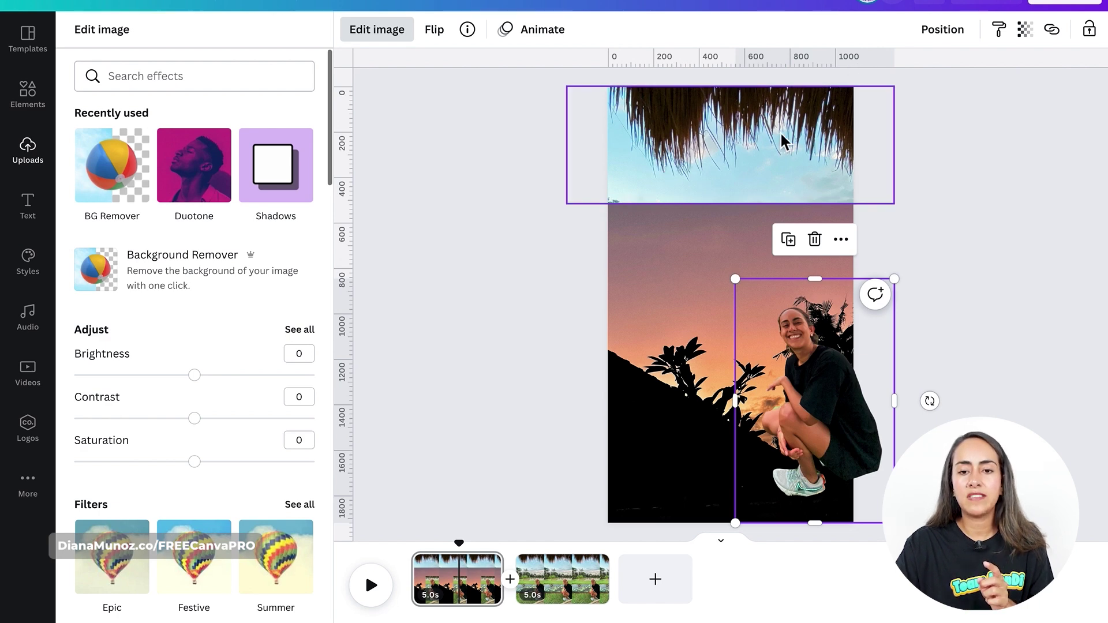
Remove the sky strip's background, restoring the thatch with a size-68 brush and erasing the leftover woman
left_click(785, 175)
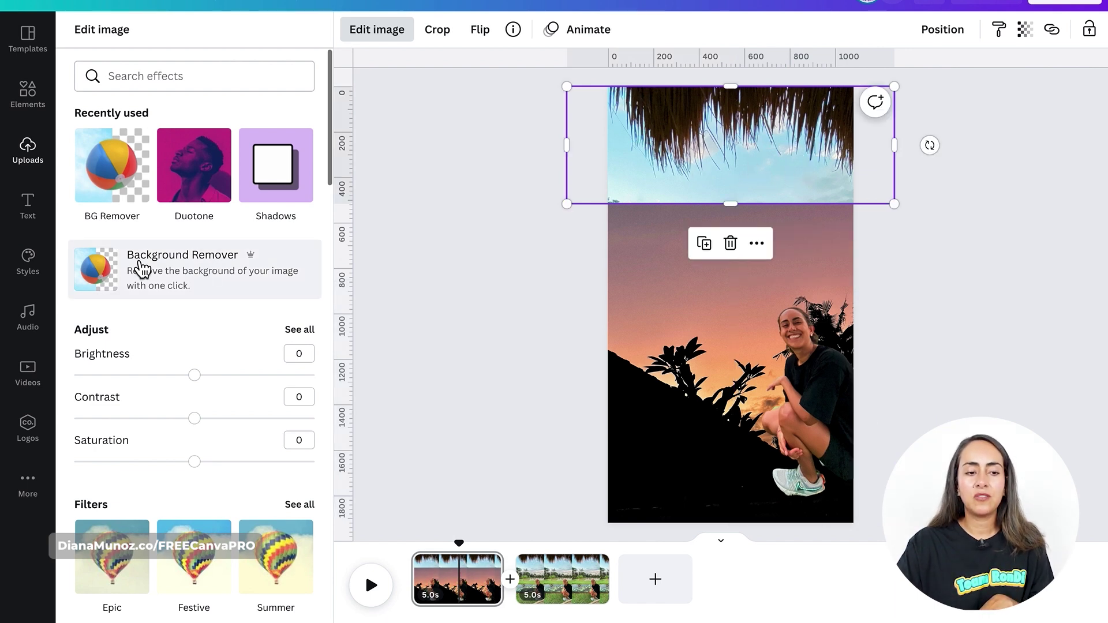
left_click(234, 279)
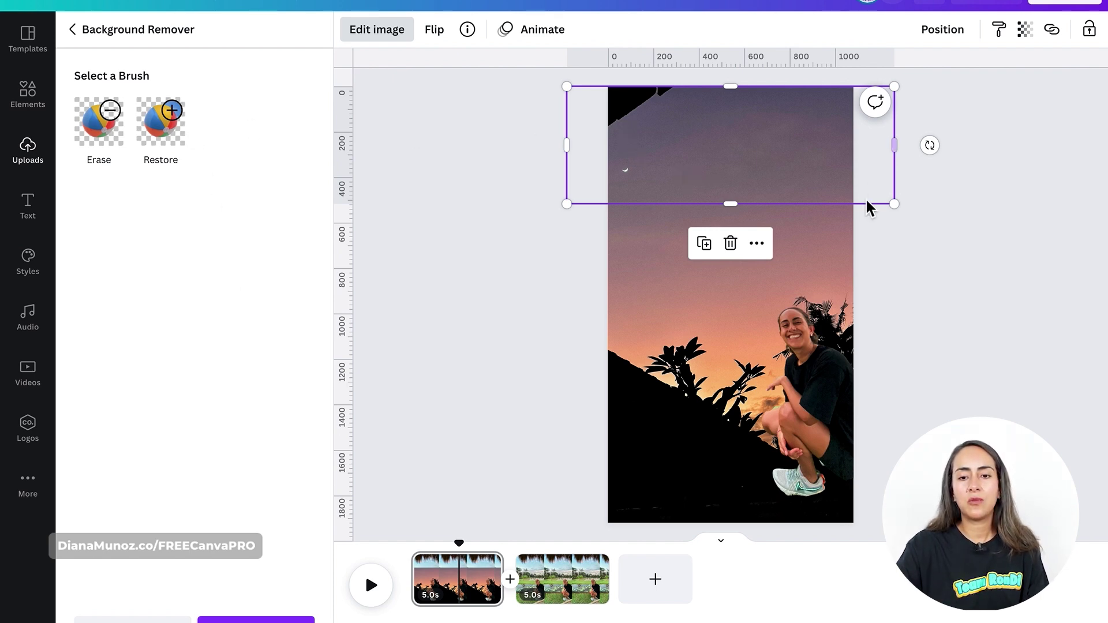
left_click(161, 122)
left_click(237, 211)
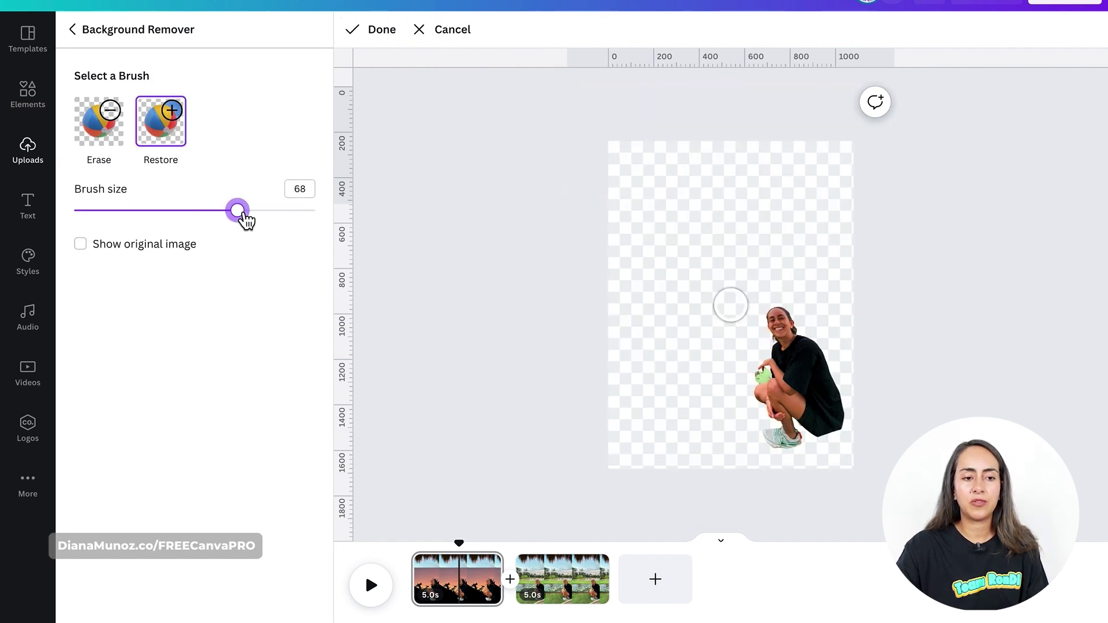
mouse_move(850, 159)
left_mouse_down()
mouse_move(739, 141)
mouse_move(640, 143)
mouse_move(670, 186)
mouse_move(699, 157)
mouse_move(694, 184)
mouse_move(710, 161)
mouse_move(685, 179)
mouse_move(678, 191)
mouse_move(689, 198)
mouse_move(734, 158)
mouse_move(749, 179)
mouse_move(749, 166)
mouse_move(773, 164)
mouse_move(807, 183)
mouse_move(843, 180)
mouse_move(823, 200)
mouse_move(781, 171)
mouse_move(740, 182)
mouse_move(655, 167)
left_mouse_up()
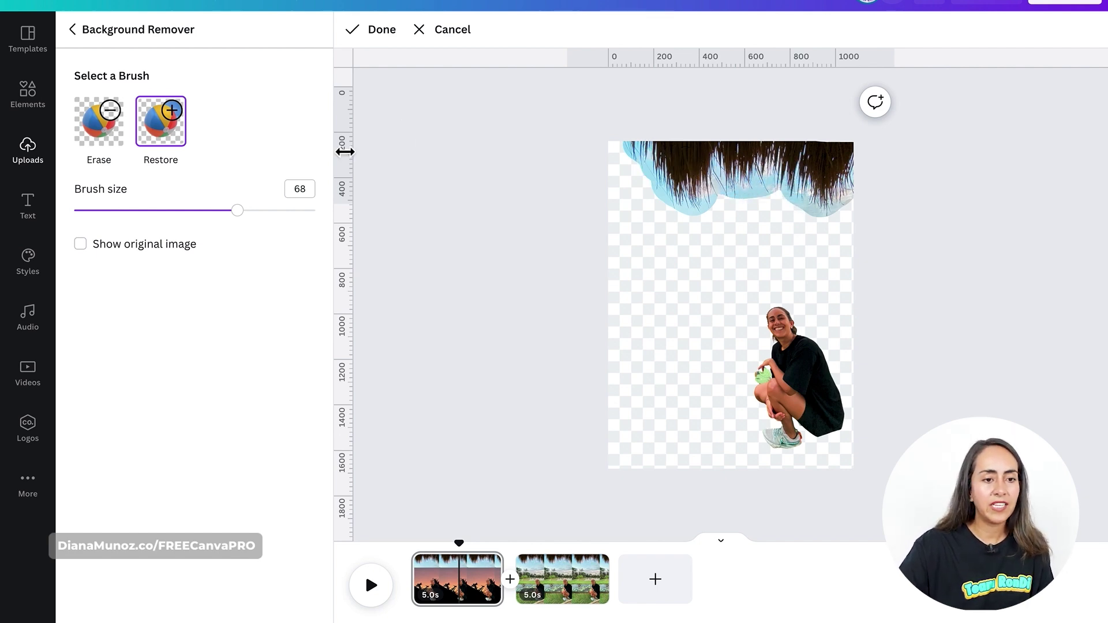
left_click(115, 125)
mouse_move(792, 330)
left_mouse_down()
mouse_move(838, 385)
mouse_move(840, 431)
mouse_move(771, 327)
mouse_move(821, 446)
mouse_move(773, 360)
mouse_move(757, 364)
mouse_move(797, 420)
mouse_move(795, 445)
mouse_move(755, 386)
left_mouse_up()
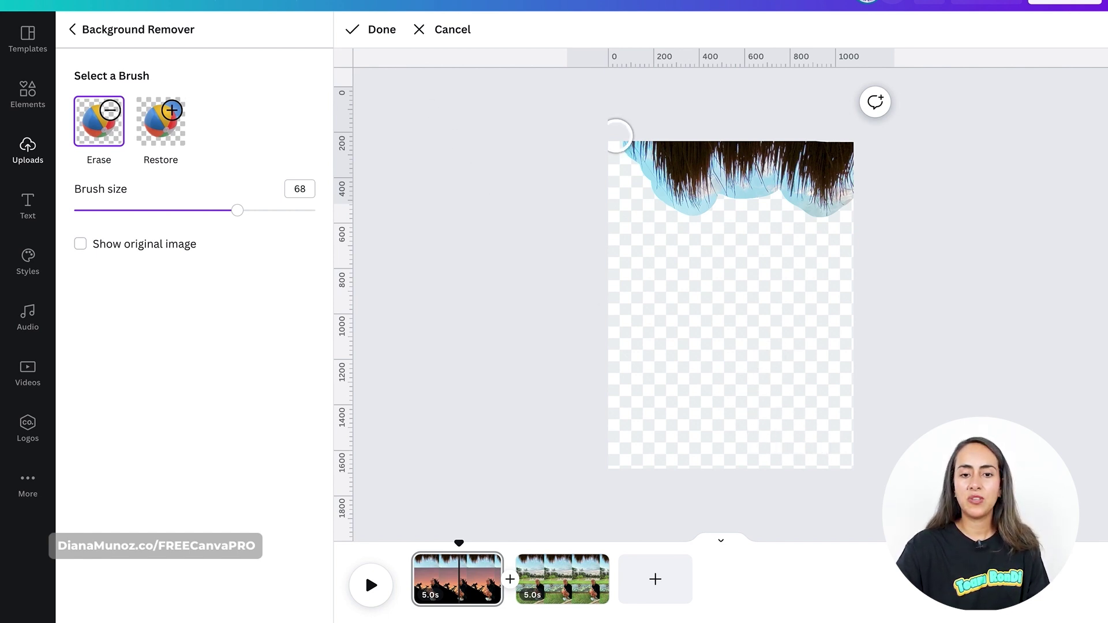
left_click(362, 34)
left_click(287, 617)
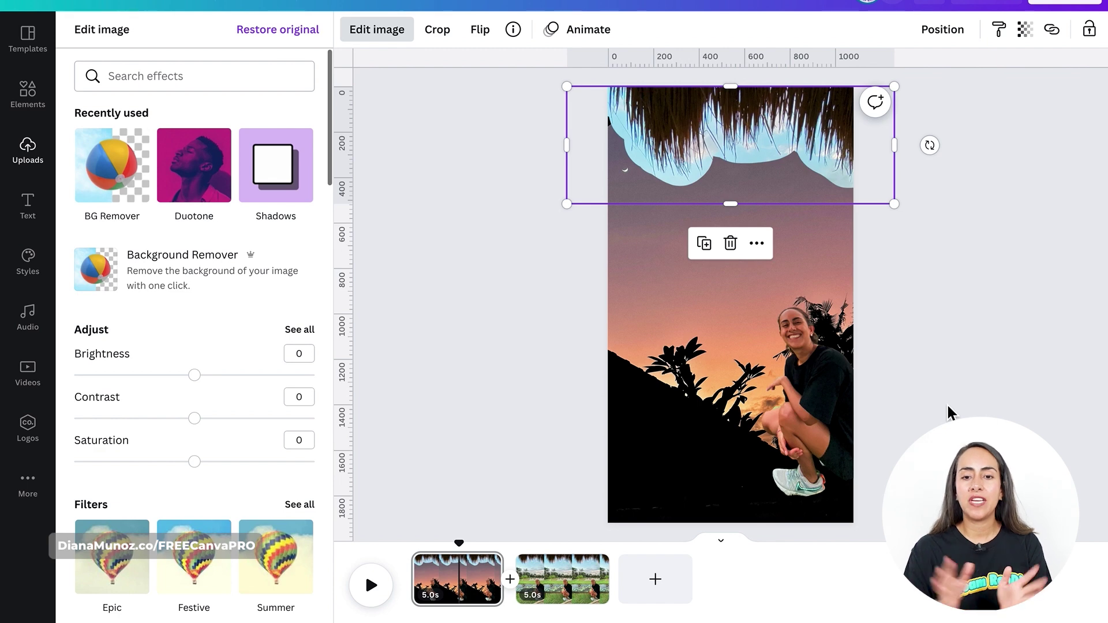
Give the hut-roof cut-out a Tumble animation that plays on enter
left_click(843, 398)
left_click(777, 116)
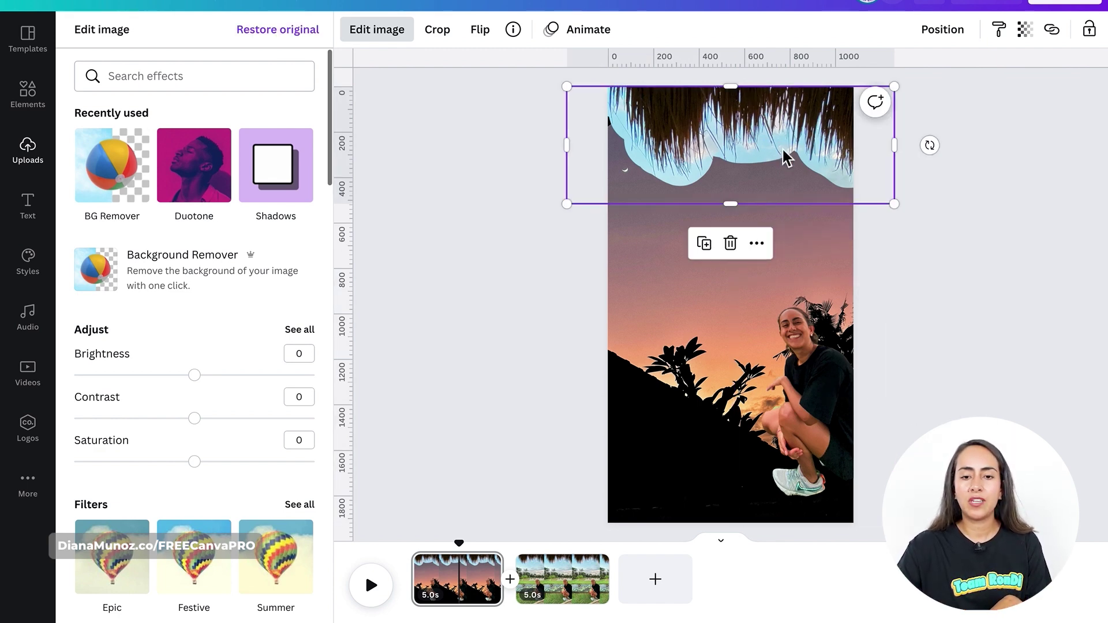
left_click(581, 38)
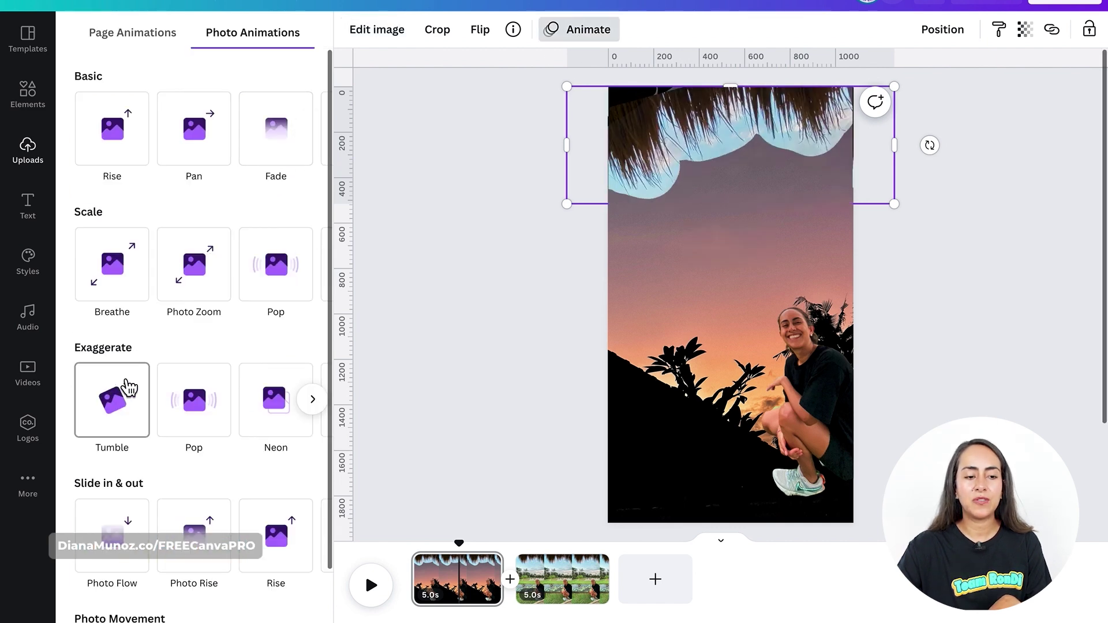
left_click(113, 430)
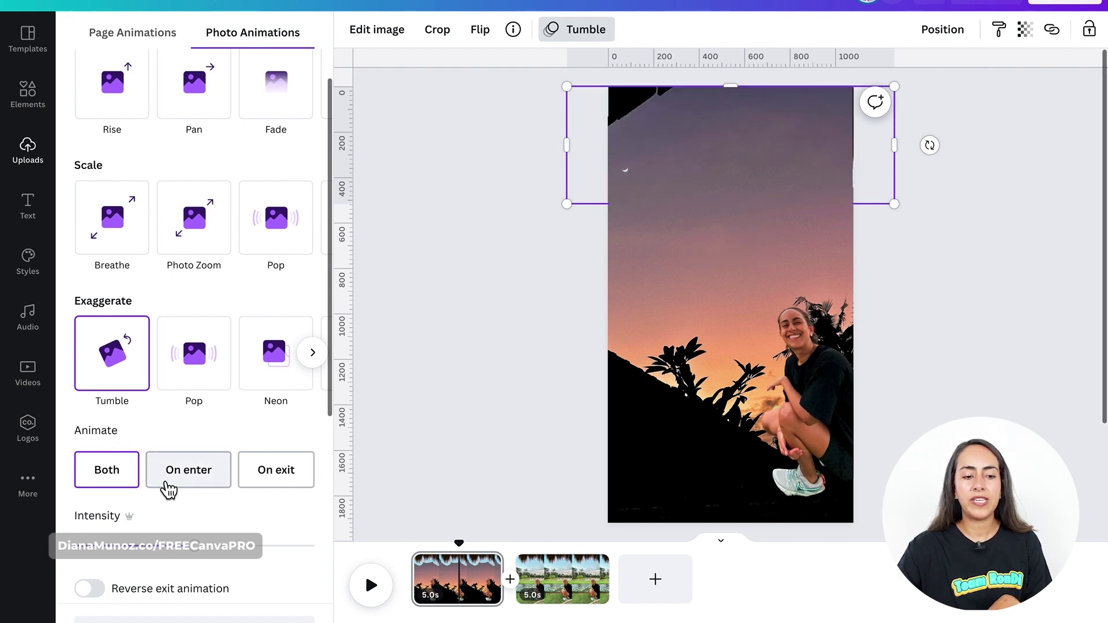
left_click(222, 488)
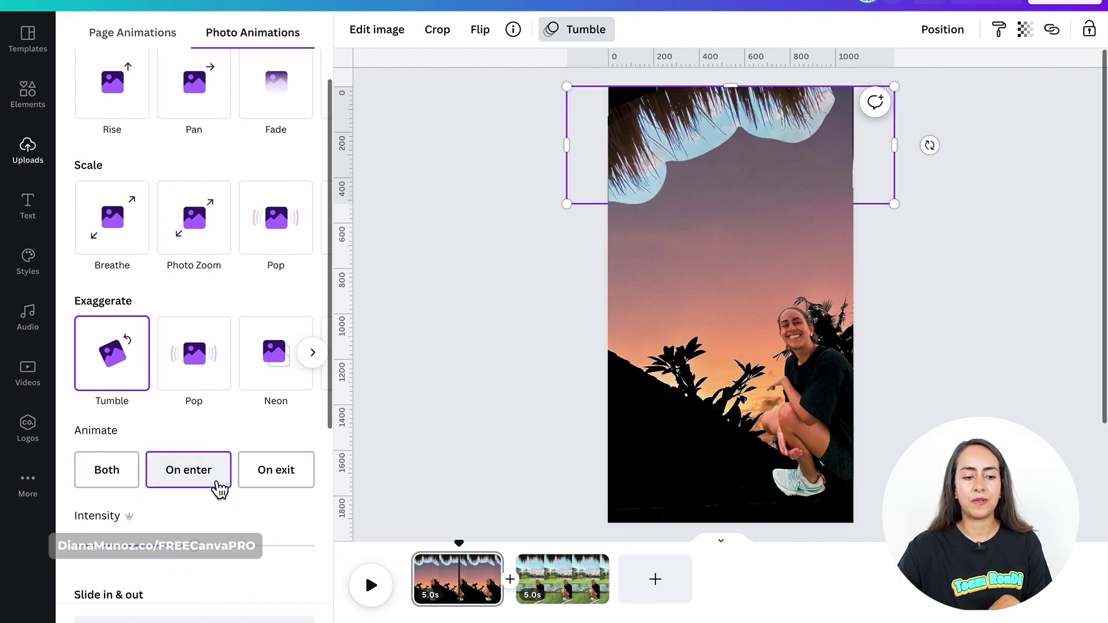
Give the woman's photo a Tumble animation that plays on enter
left_click(808, 336)
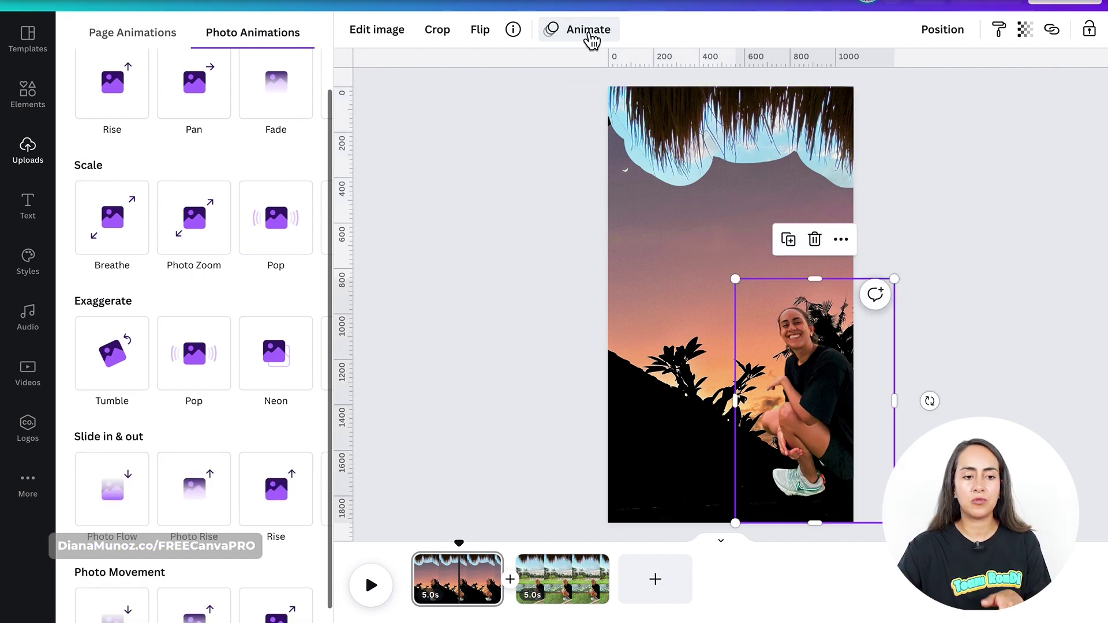
left_click(134, 342)
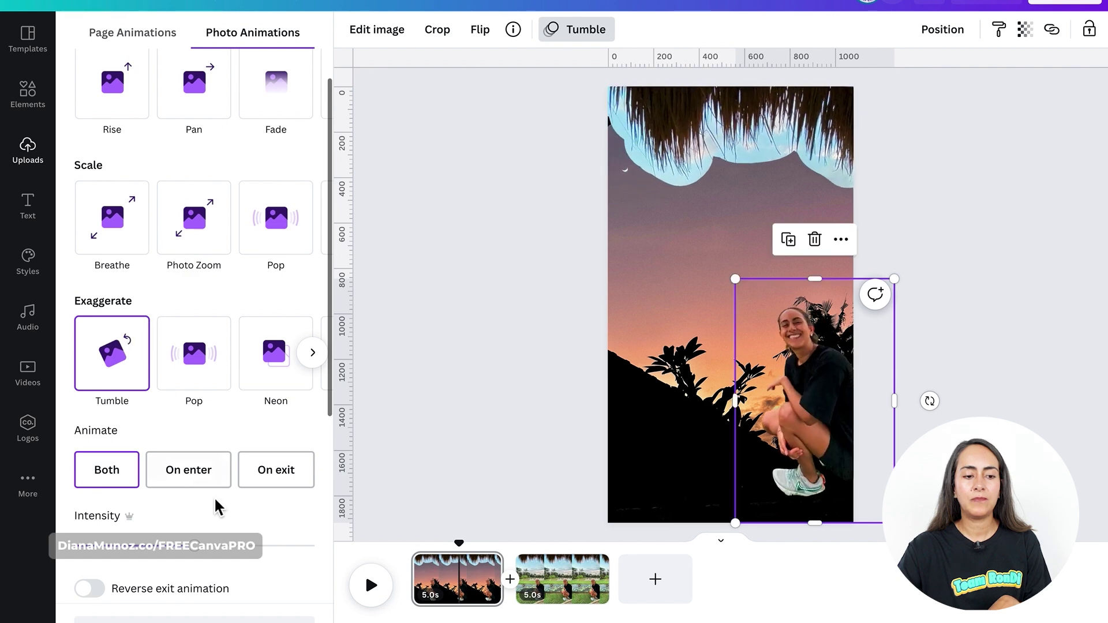
left_click(187, 493)
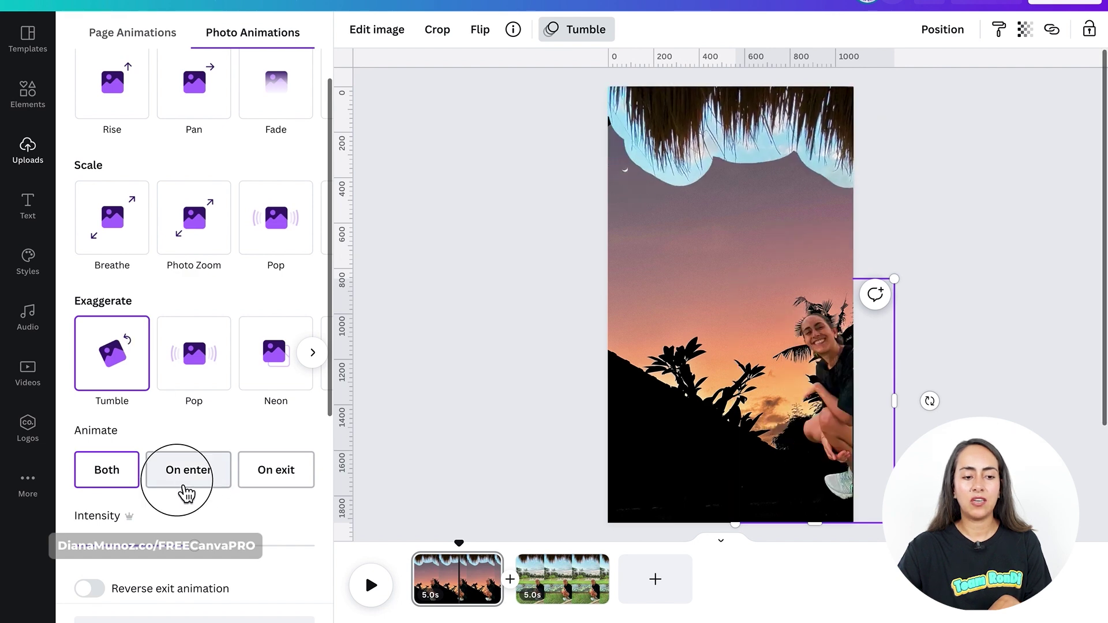
left_click(767, 149)
left_click(782, 369)
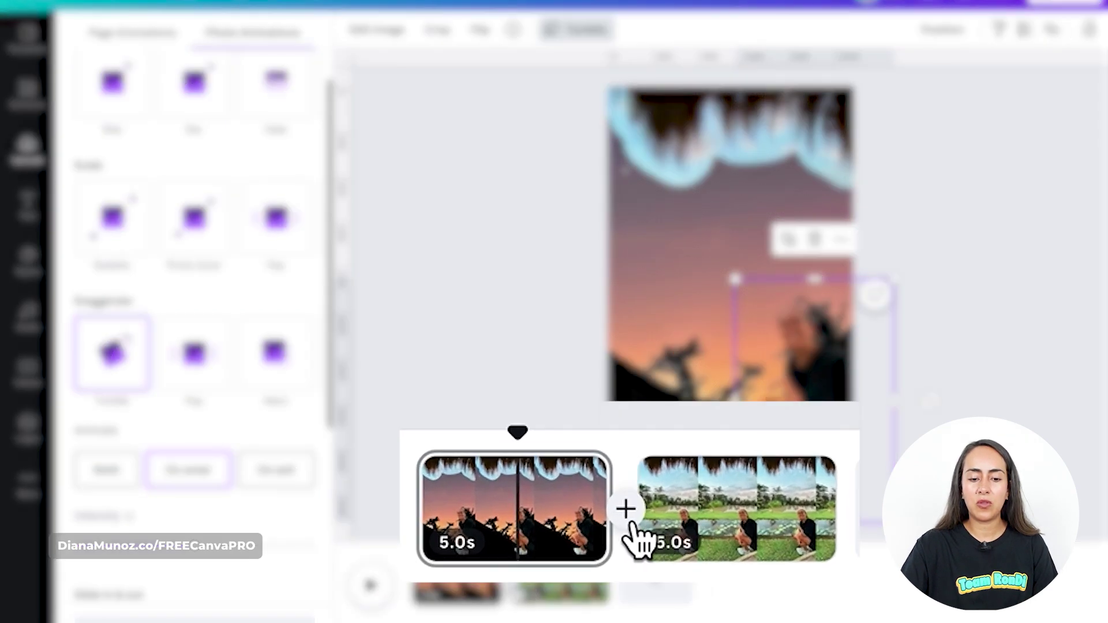
Add a Circle Wipe transition with direction Out between the first two pages
left_click(634, 531)
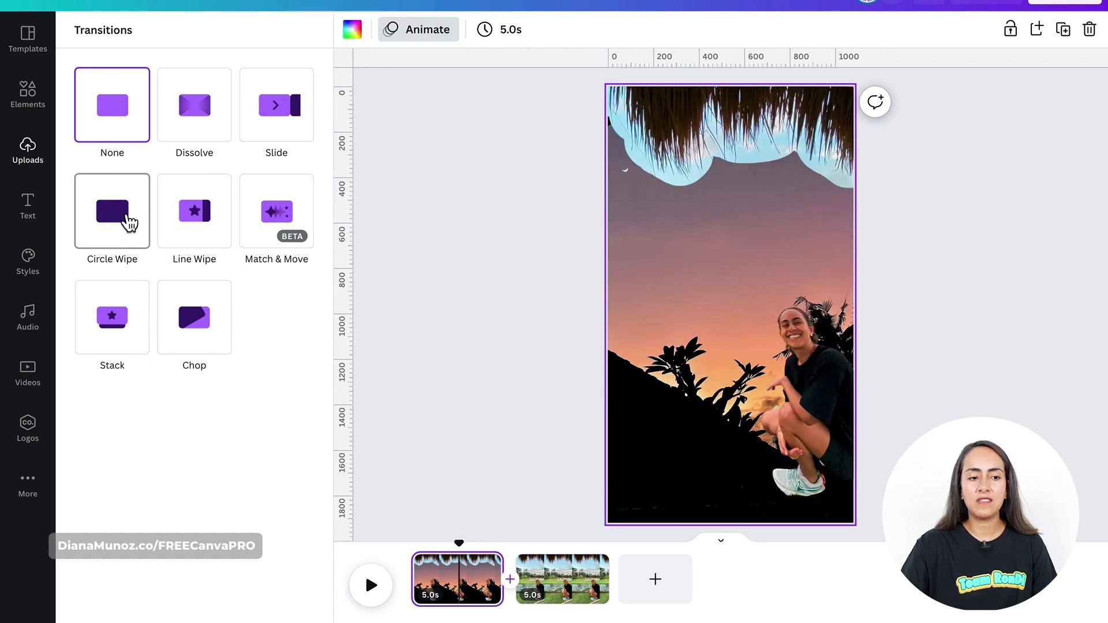
left_click(127, 223)
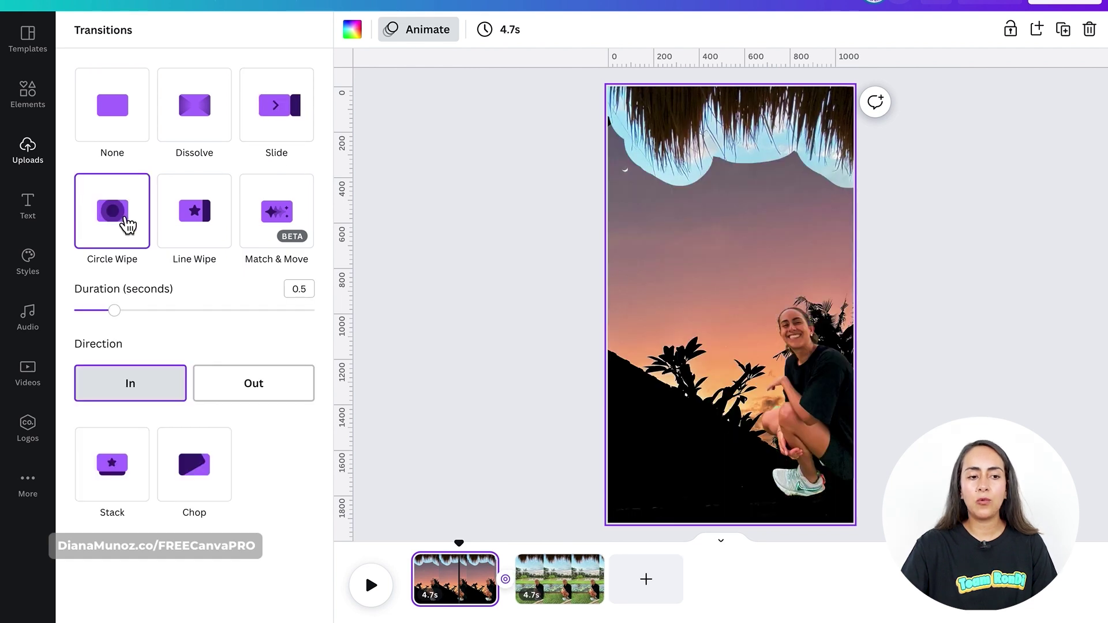
left_click(254, 383)
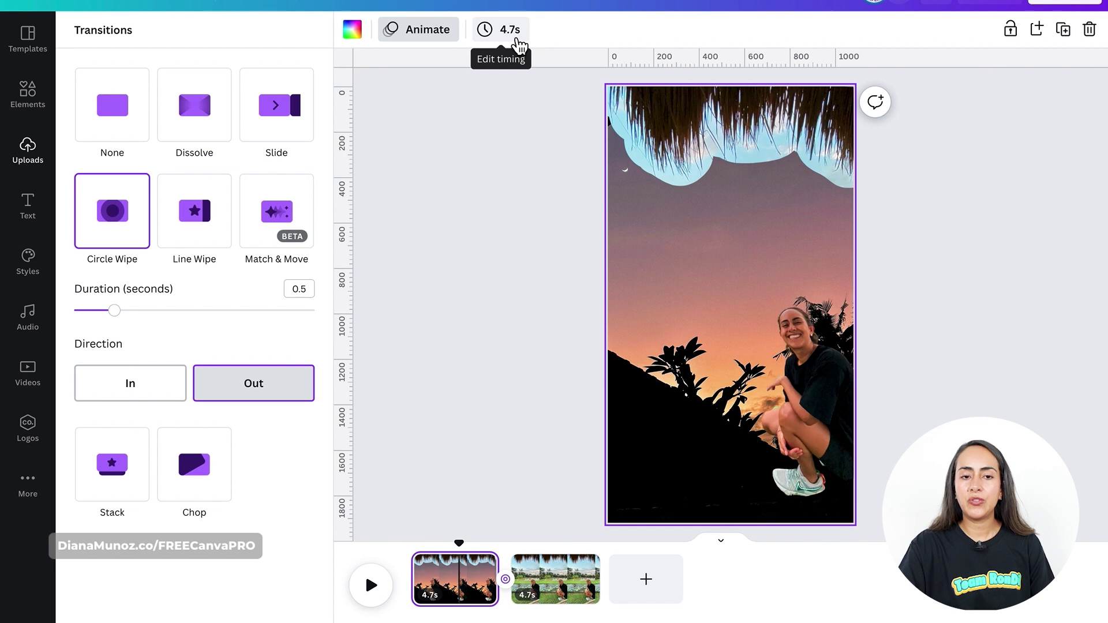
Set the page duration to 1.3s
left_click(520, 44)
mouse_move(516, 105)
left_mouse_down()
mouse_move(527, 107)
mouse_move(512, 113)
left_mouse_up()
left_click(642, 85)
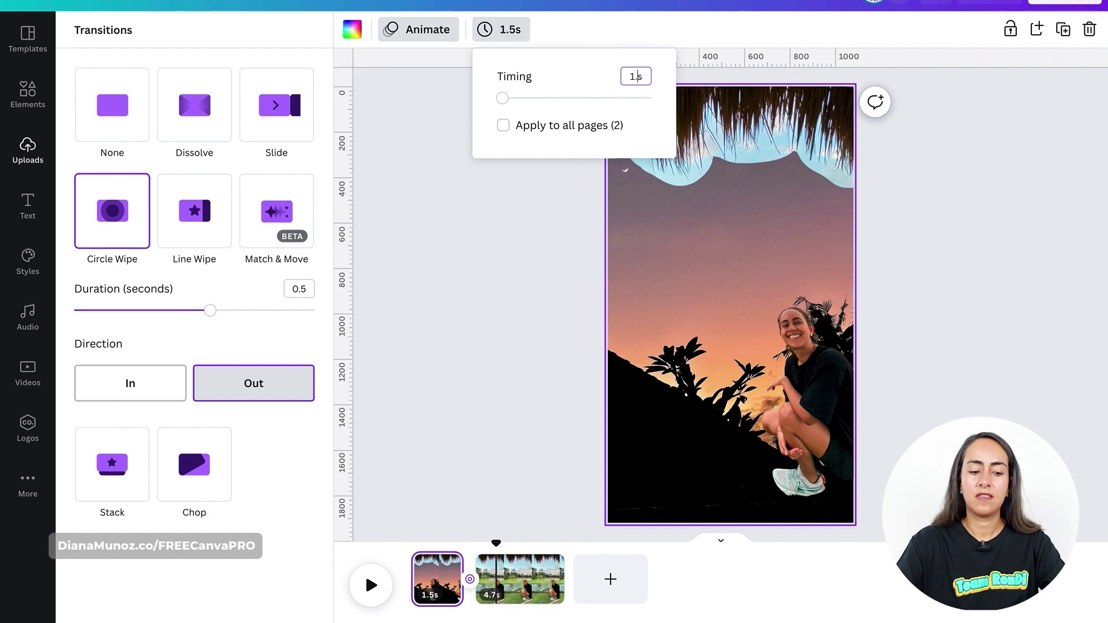
key("Return")
Preview the video from the start, then move to the rice-field page
left_click_drag(527, 543, 410, 543)
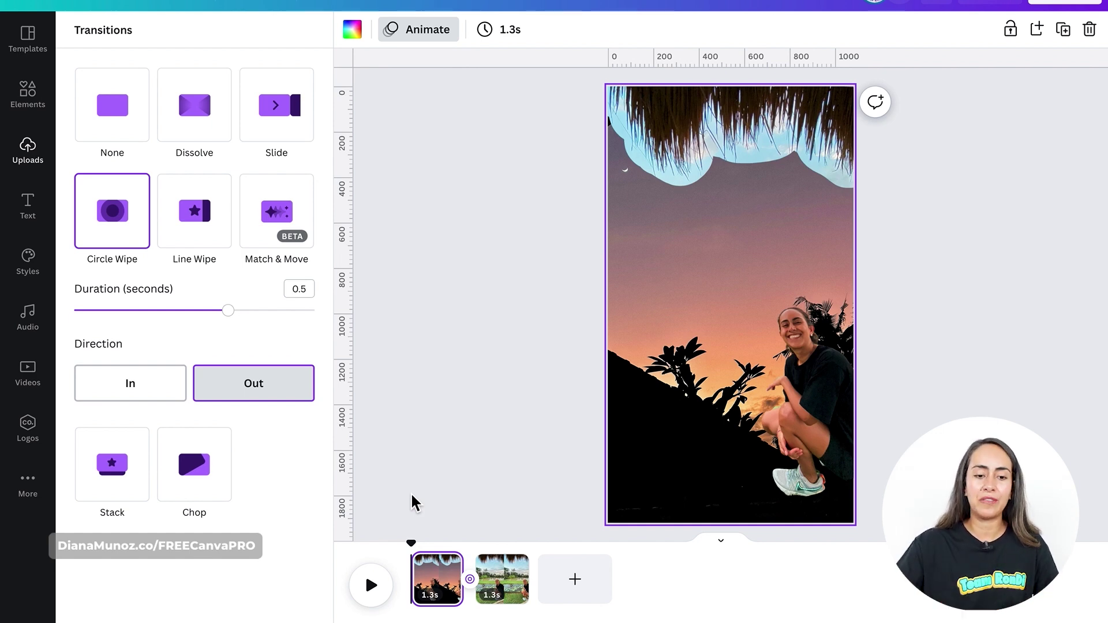
left_click(376, 596)
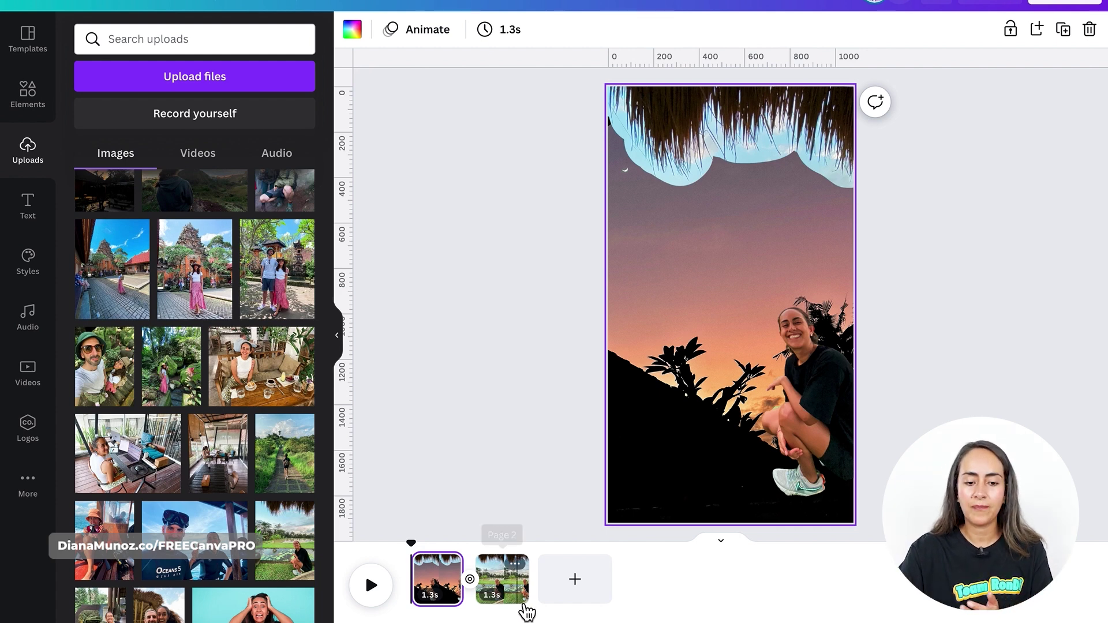
left_click(509, 599)
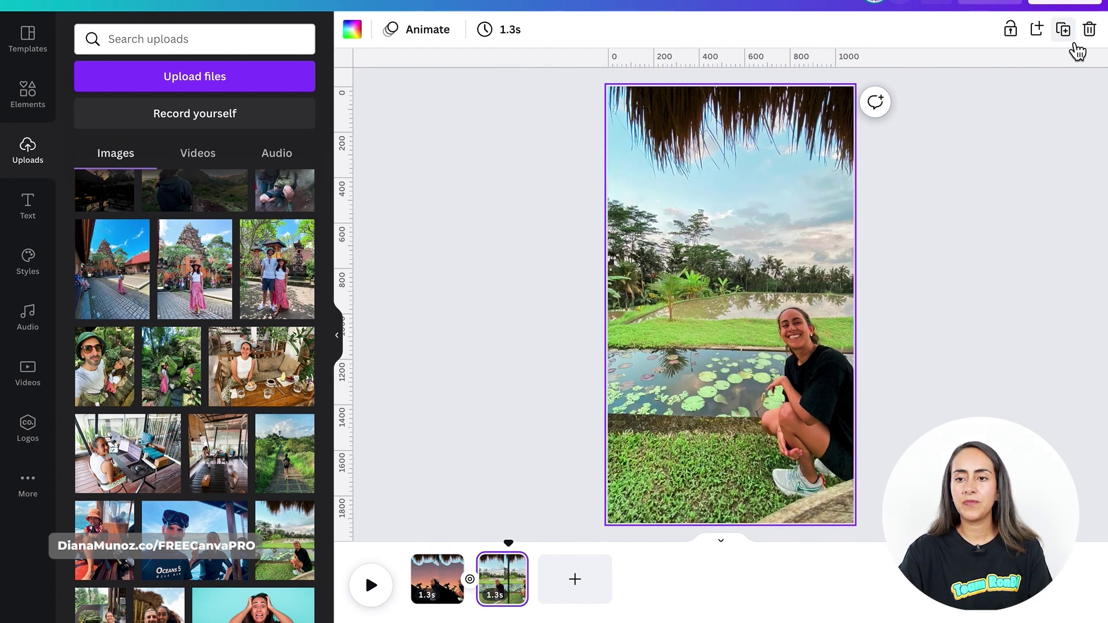
Duplicate the rice-field page and add the 12.5s parrot video from Uploads as a new page
left_click(1064, 30)
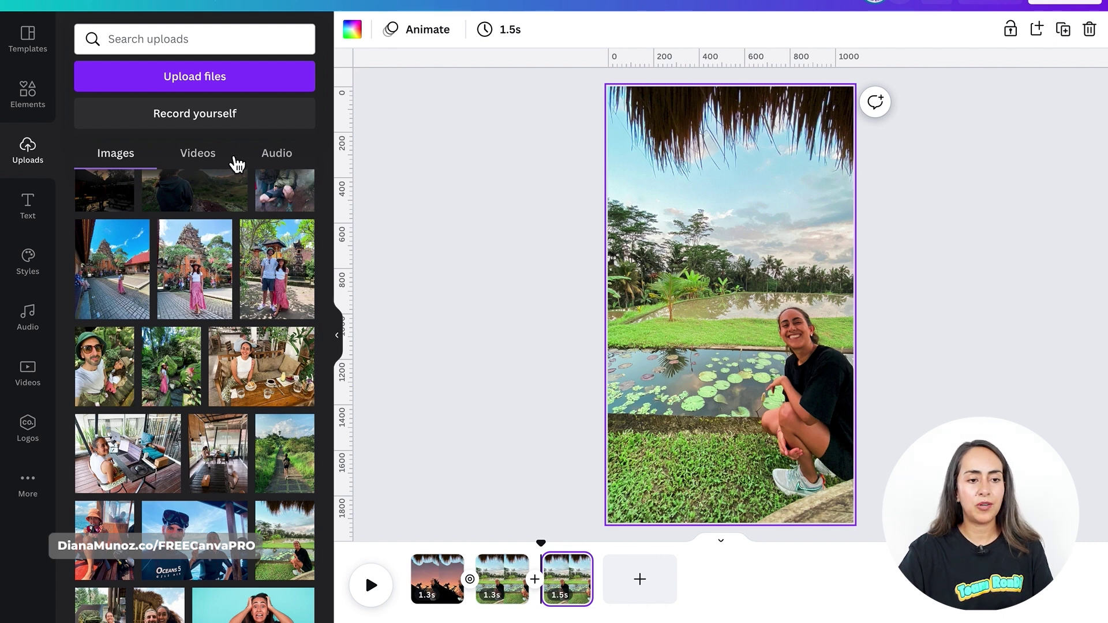
left_click(198, 164)
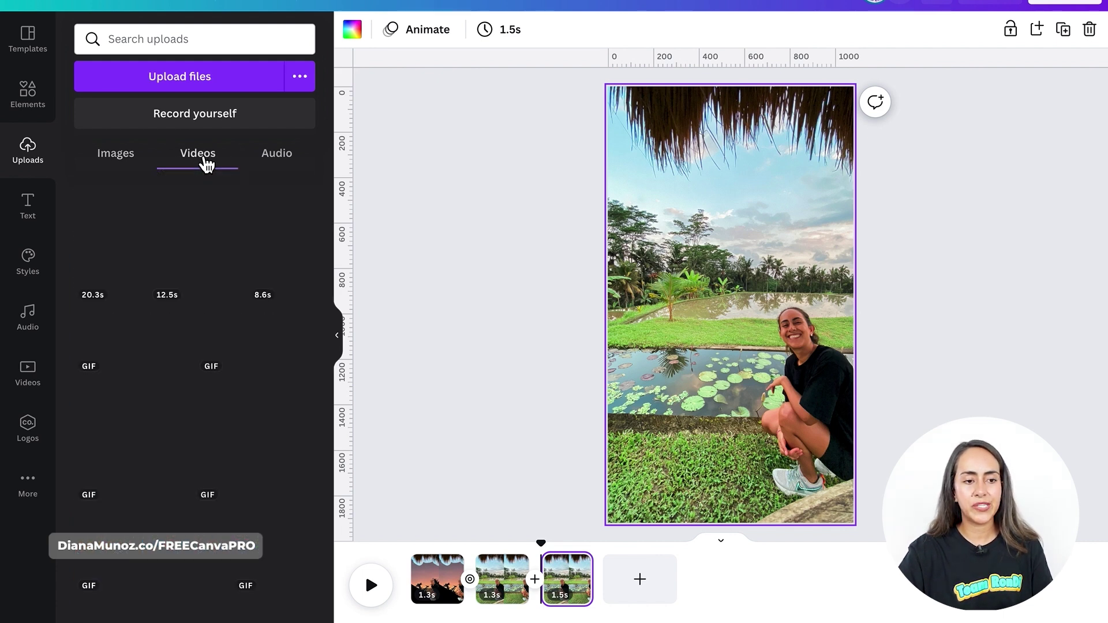
left_click_drag(209, 222, 658, 580)
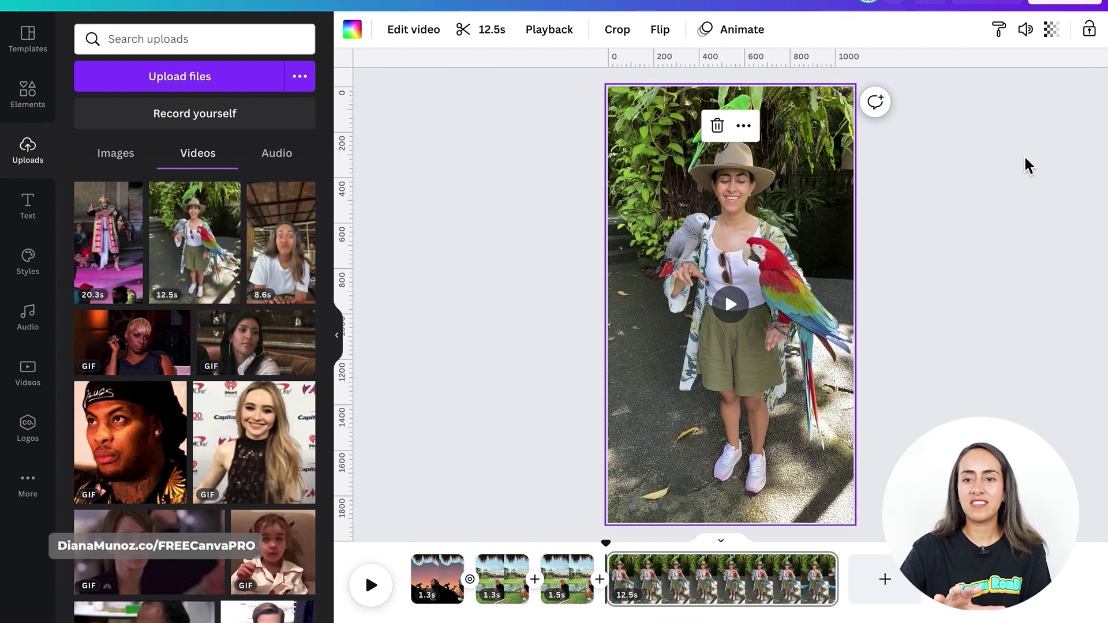
Mute the parrot video and trim its clip shorter
left_click(1027, 31)
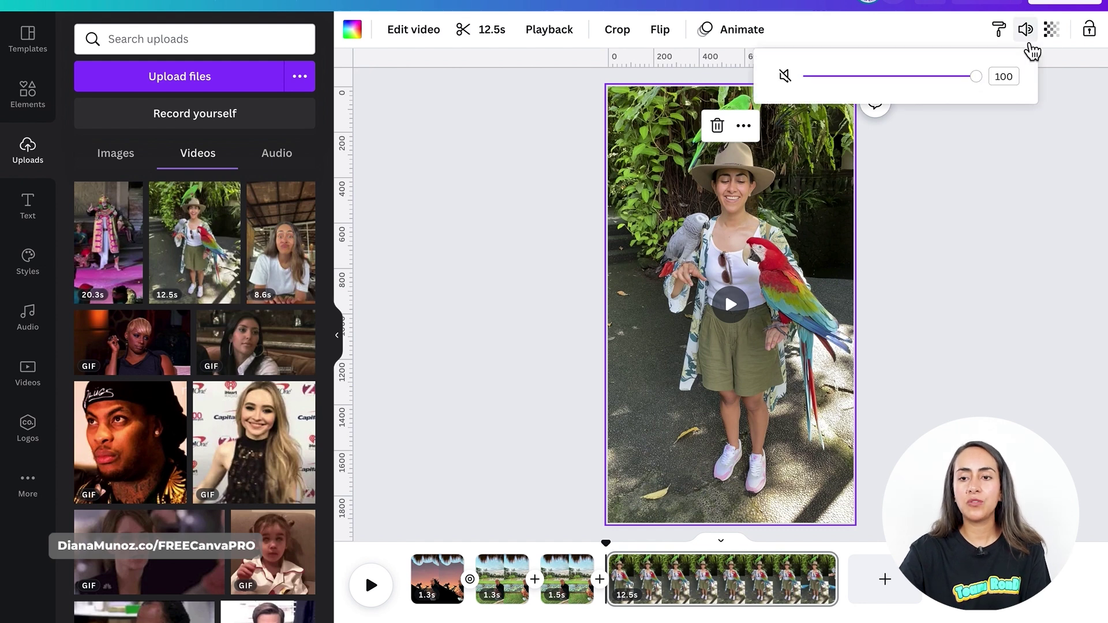
left_click(788, 77)
left_click(944, 252)
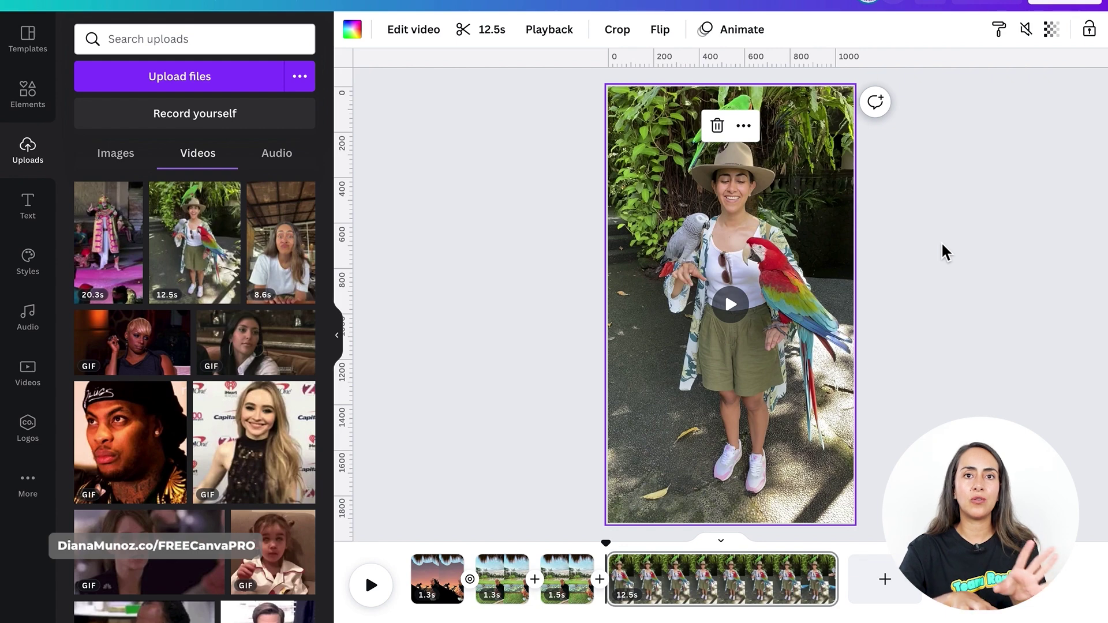
left_click(945, 251)
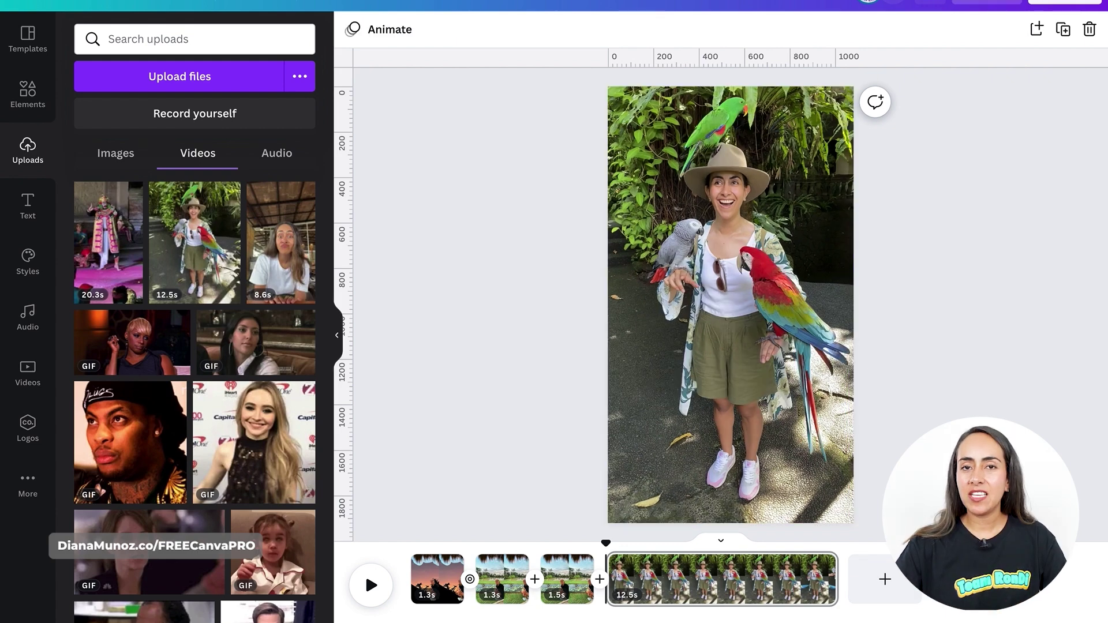
left_click_drag(843, 584, 606, 551)
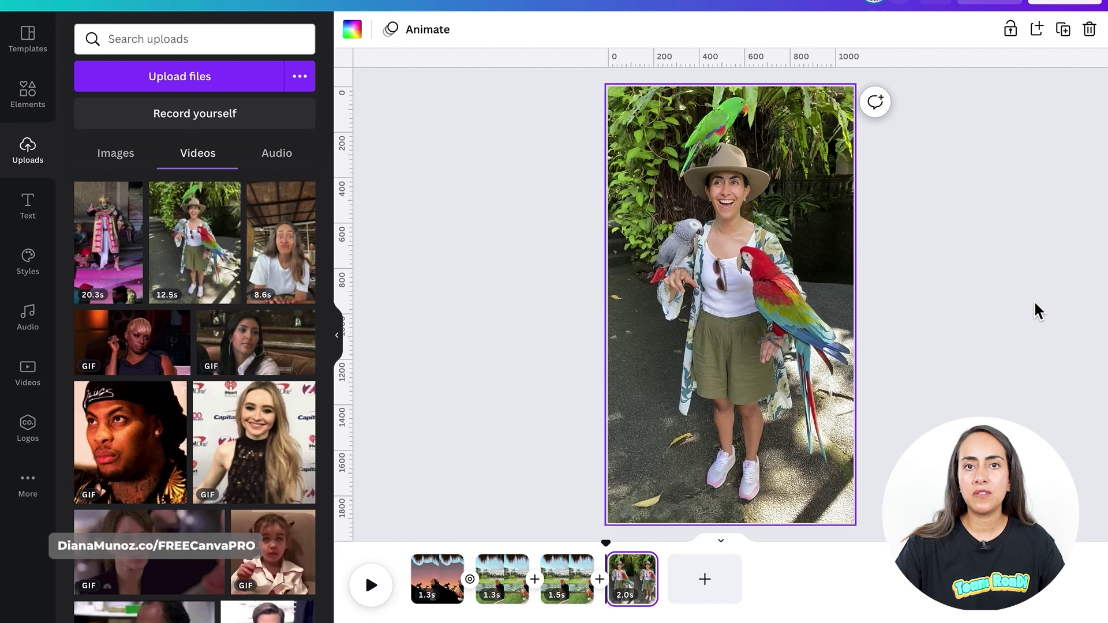
Screenshot a frame of the parrot video and upload the still into the design
key("super+shift+4")
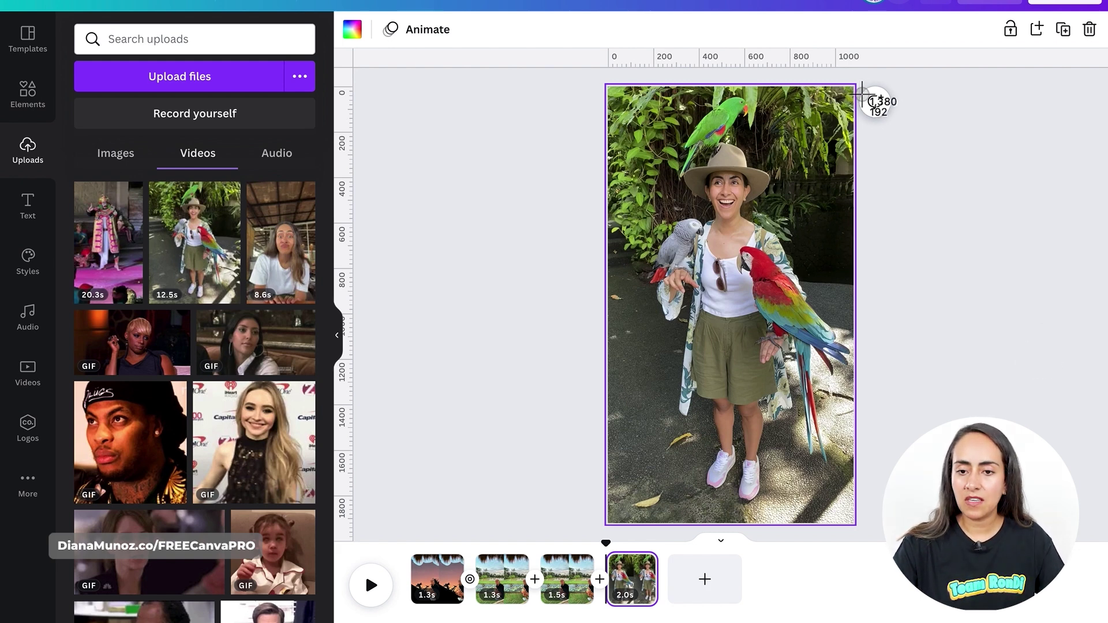
mouse_move(863, 92)
left_mouse_down()
mouse_move(640, 462)
mouse_move(633, 534)
left_mouse_up()
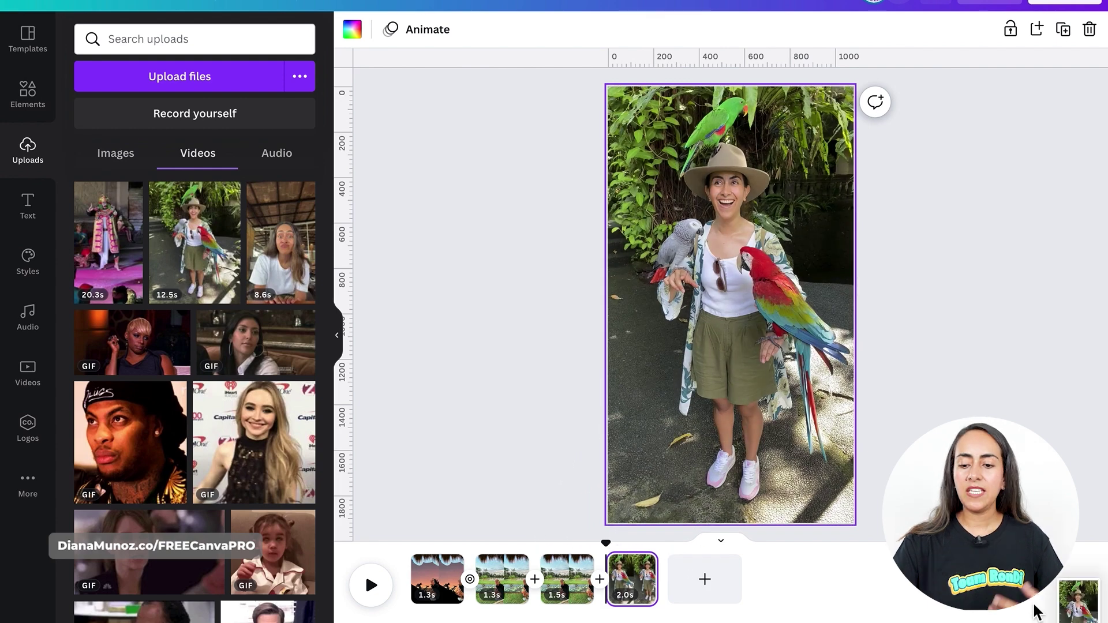
left_click_drag(1078, 602, 289, 278)
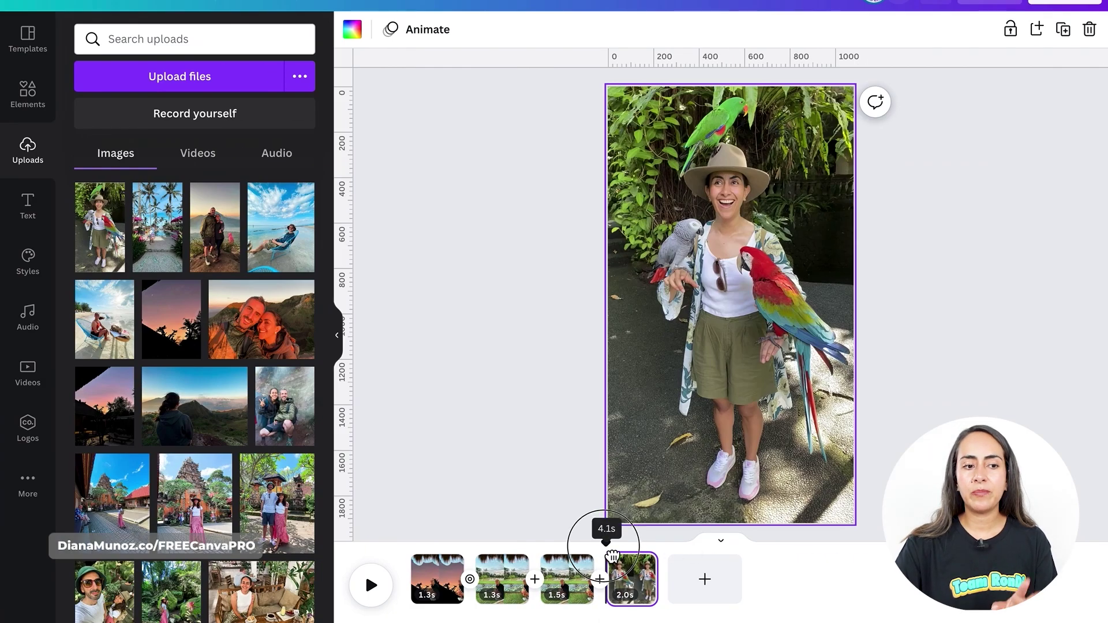
Add the parrot still to page 3, enlarge it, then pull in its bottom and left edges
left_click_drag(603, 534, 574, 547)
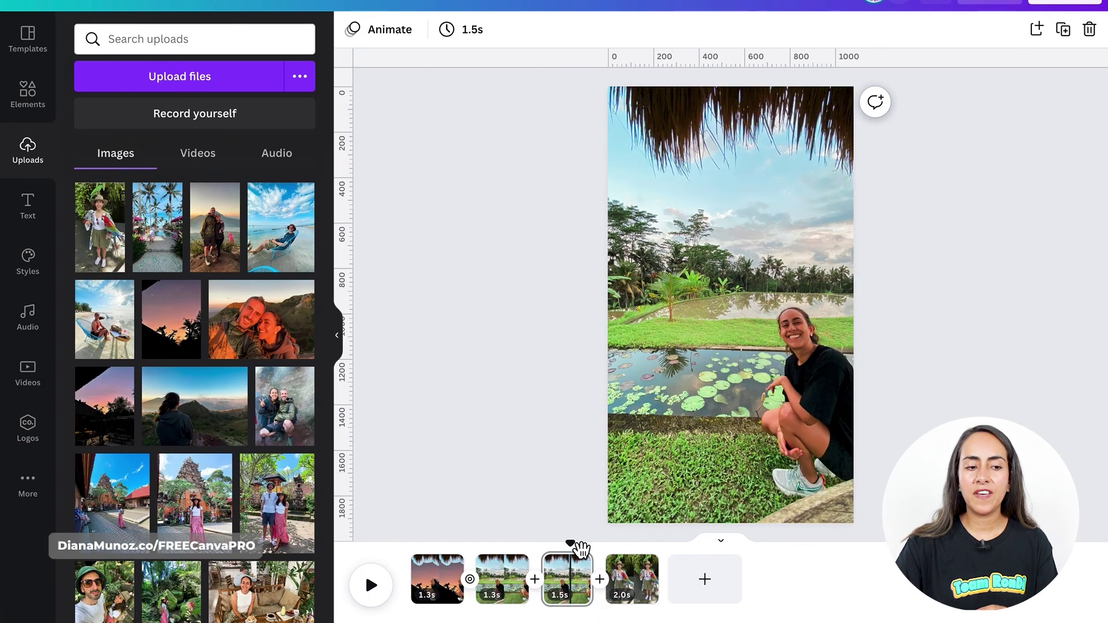
left_click(104, 254)
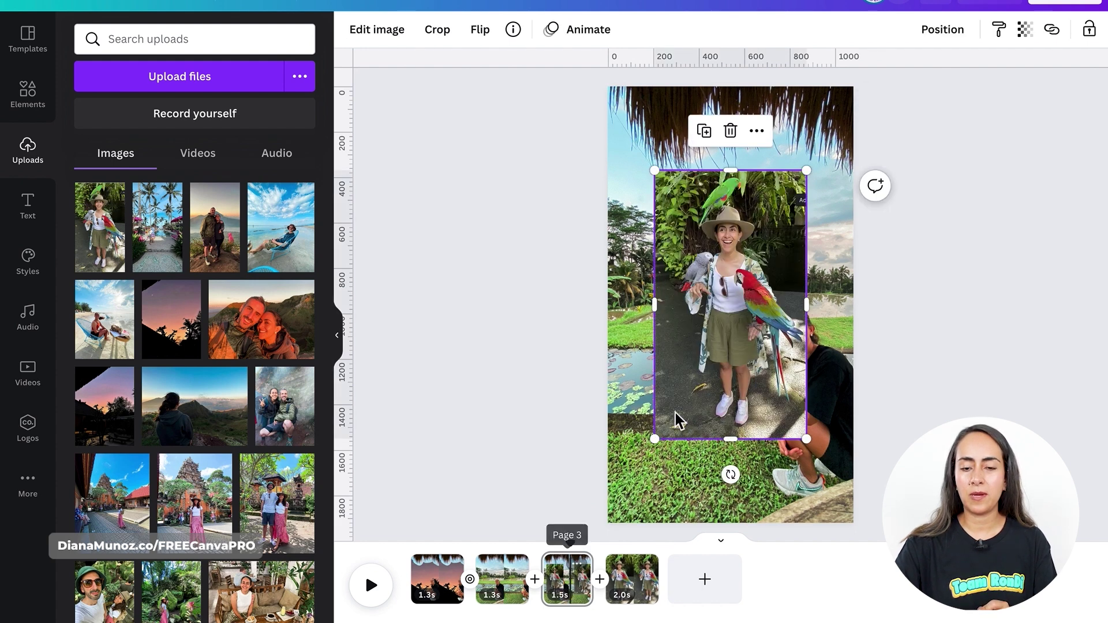
left_click_drag(810, 172, 890, 116)
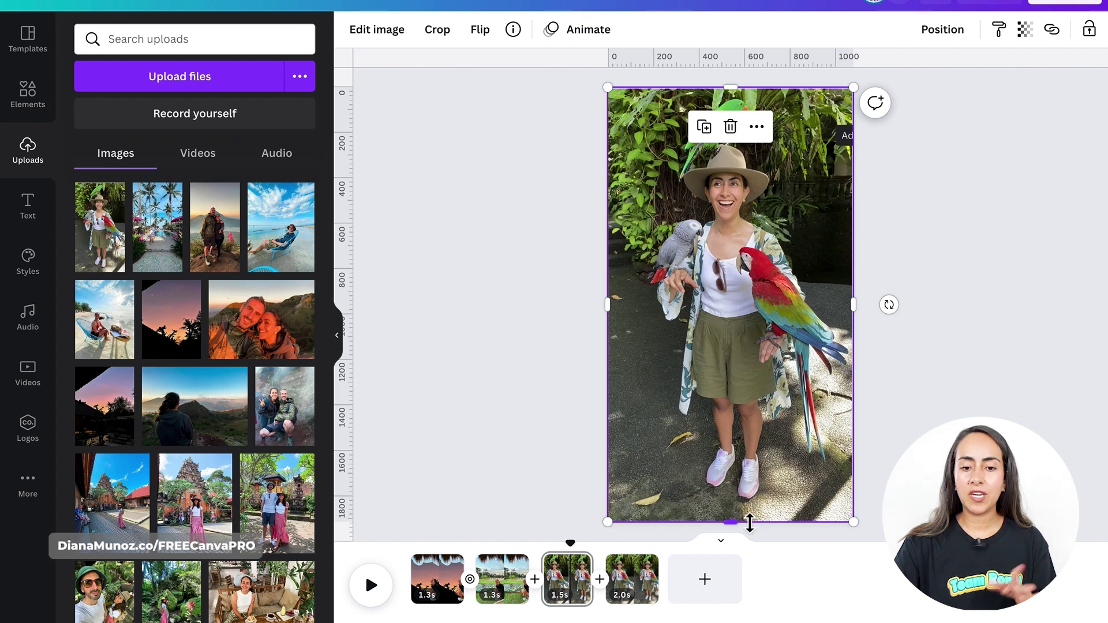
left_click_drag(733, 522, 740, 513)
left_click_drag(609, 301, 645, 314)
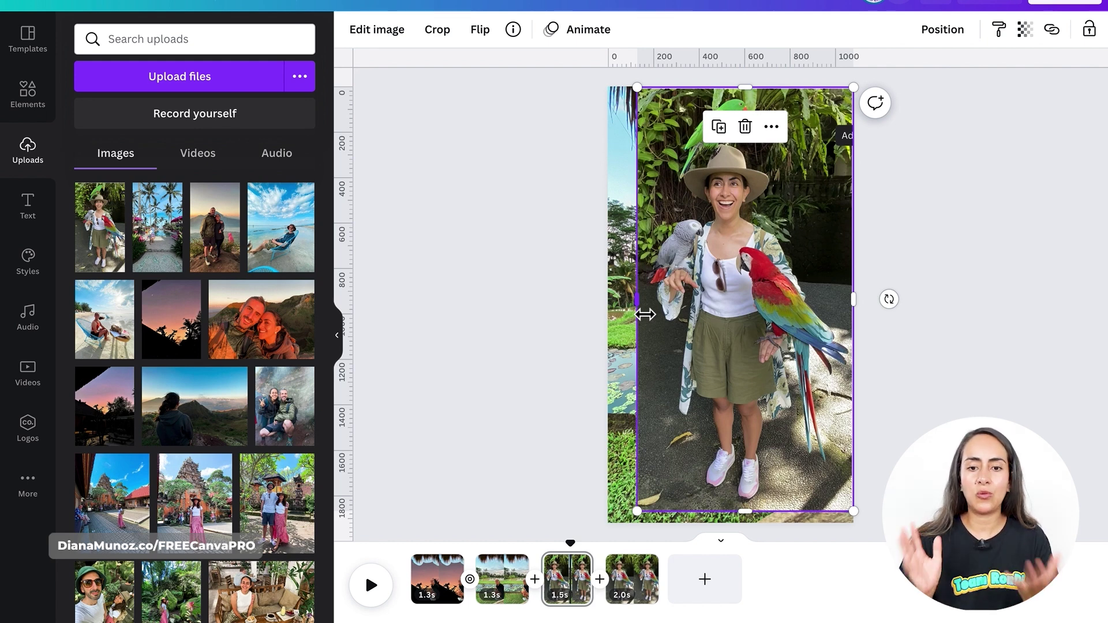
Run Background Remover on the woman photo and erase the green parrot above her hat
left_click(373, 31)
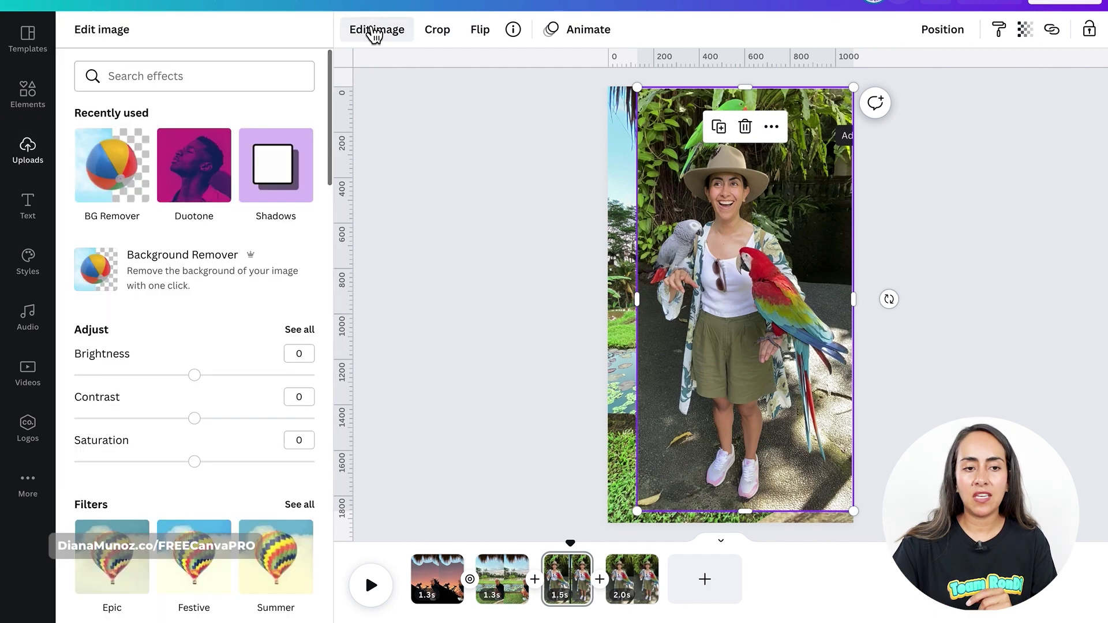
left_click(265, 295)
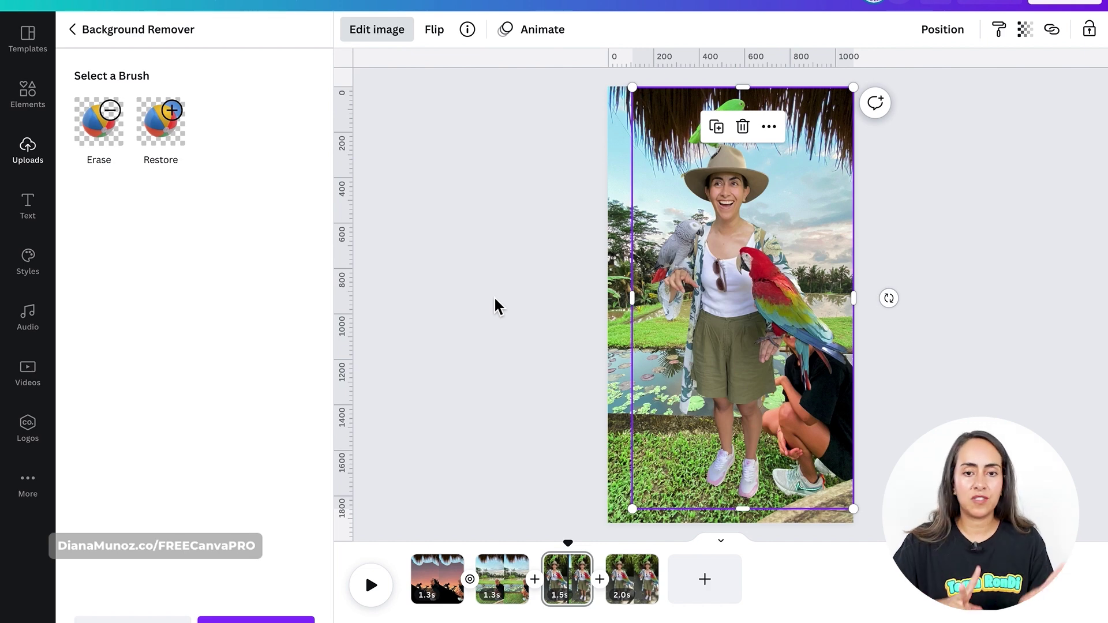
left_click(111, 136)
mouse_move(715, 141)
left_mouse_down()
mouse_move(746, 101)
mouse_move(721, 107)
mouse_move(690, 139)
mouse_move(737, 108)
mouse_move(696, 141)
left_mouse_up()
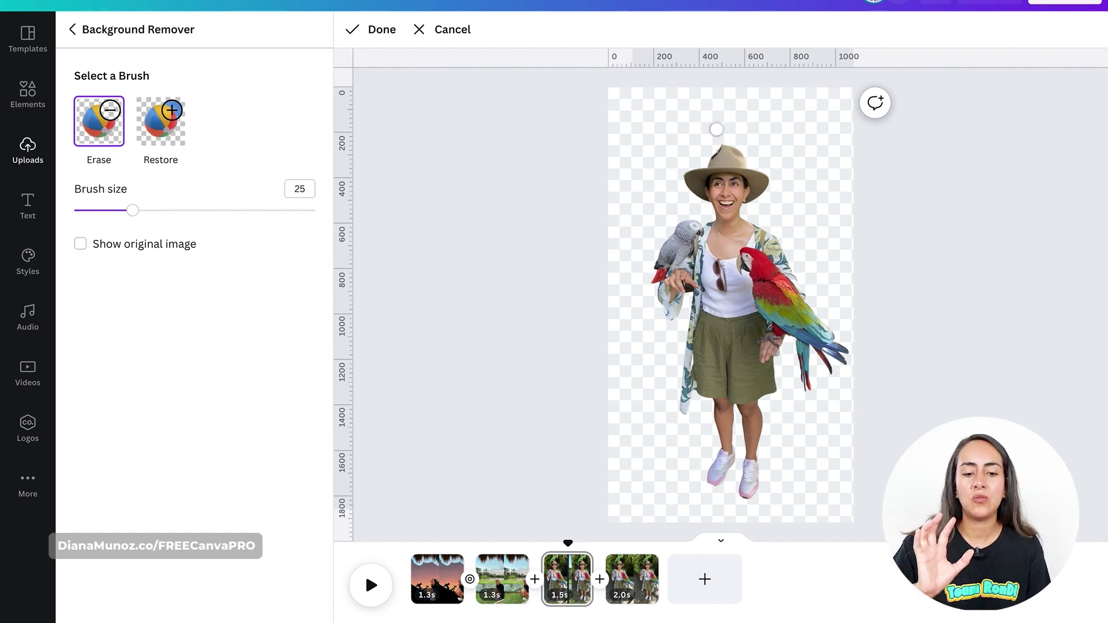
Apply the edited cut-out and trim its top edge lower
left_click(384, 39)
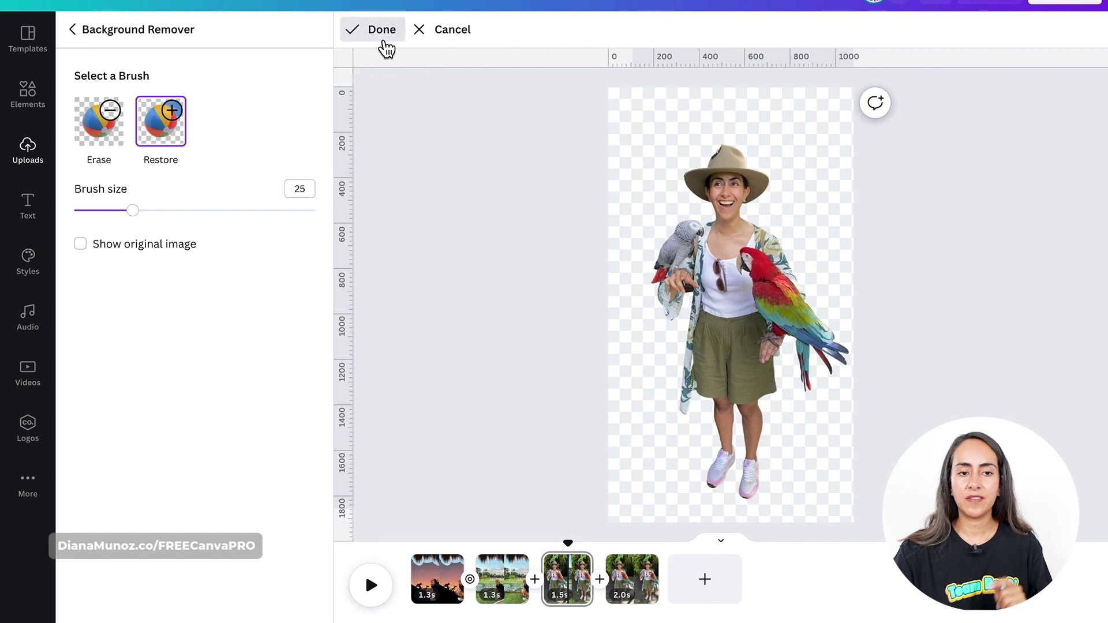
left_click(289, 598)
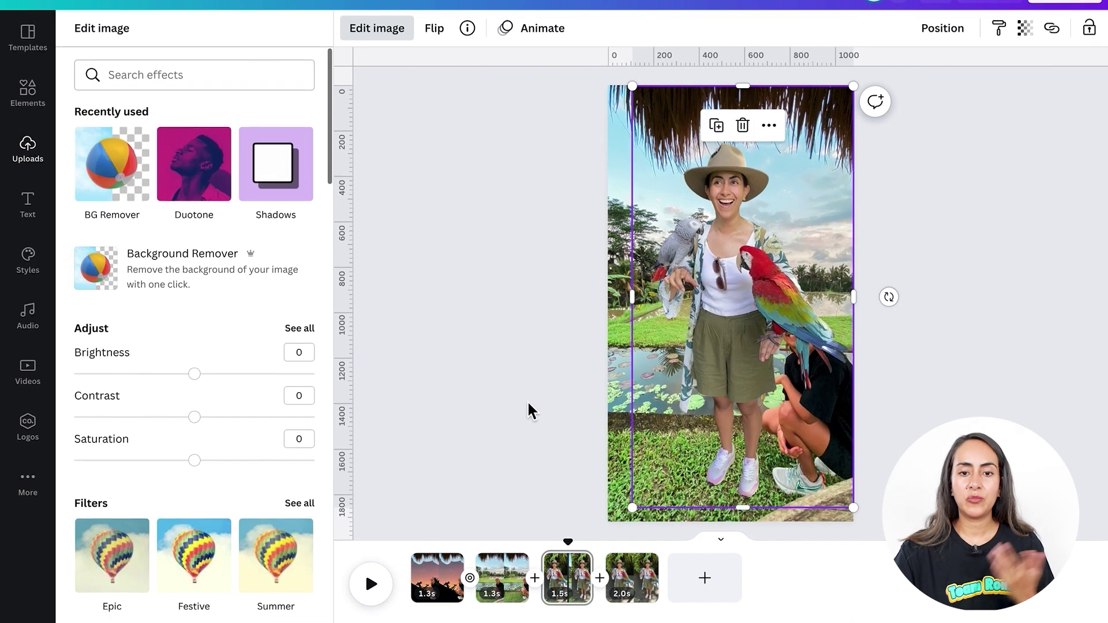
left_click_drag(757, 95, 756, 144)
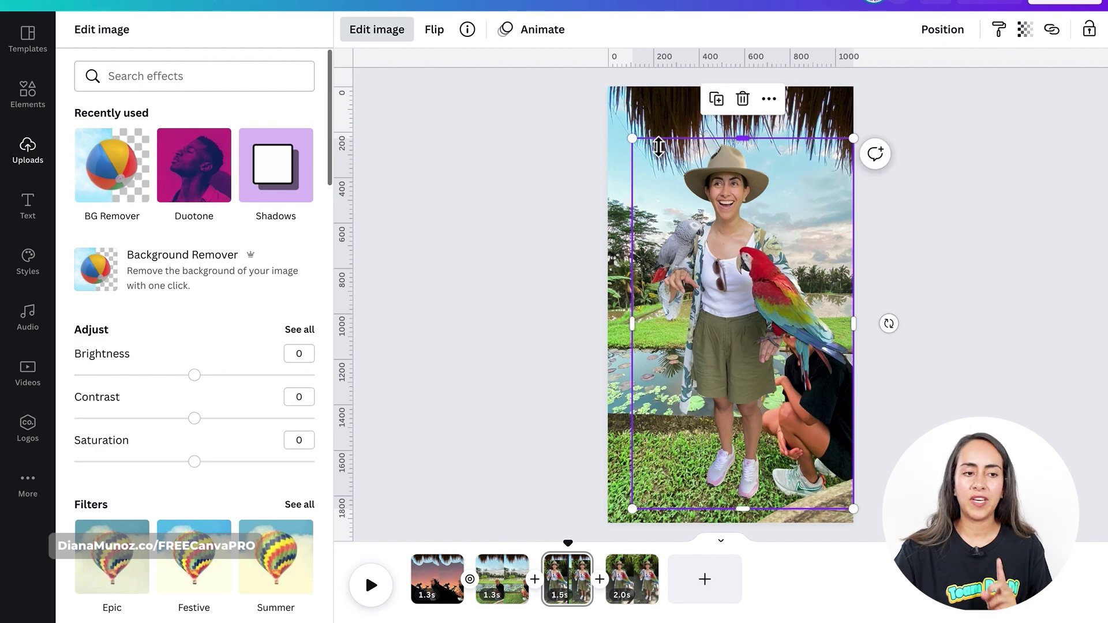
left_click(35, 162)
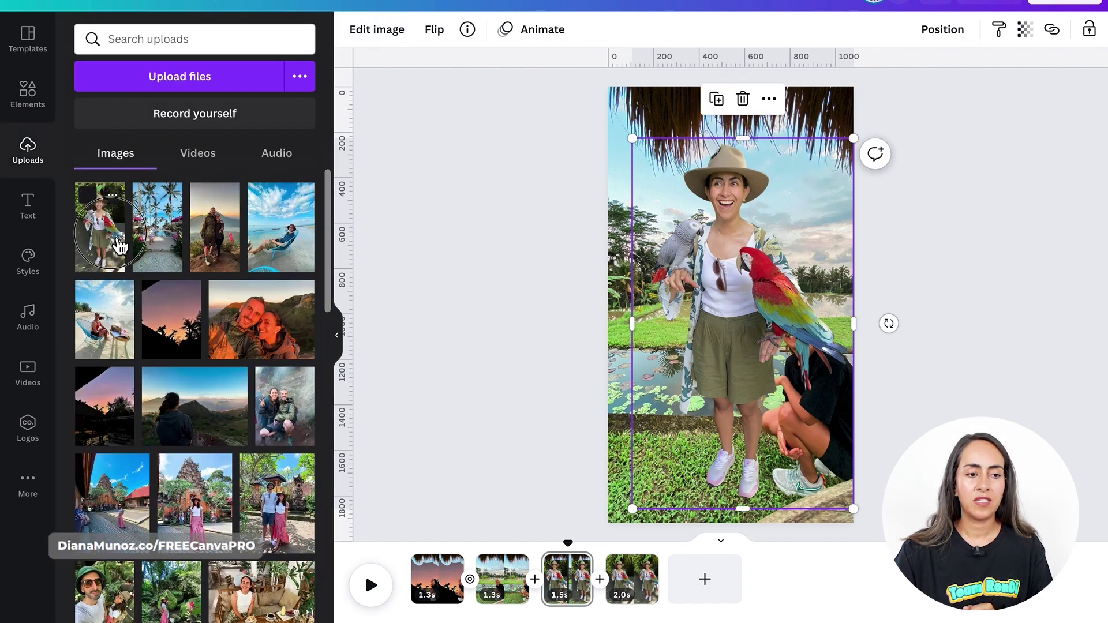
Place the green-parrot photo on page 3, enlarge it, and crop its bottom and sides
left_click_drag(119, 246, 735, 195)
left_click_drag(835, 119, 854, 87)
left_click_drag(756, 525, 739, 188)
left_click_drag(612, 148, 652, 144)
left_click_drag(852, 145, 775, 141)
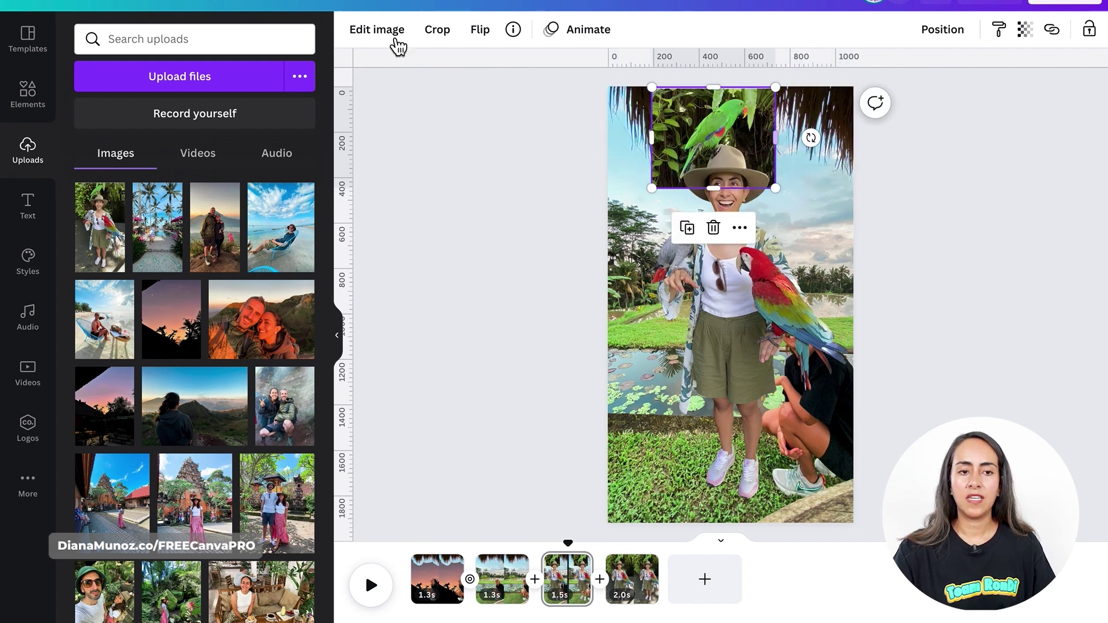
Remove the parrot photo's background, restore its tail, and erase everything but the parrot with brush 96
left_click(376, 34)
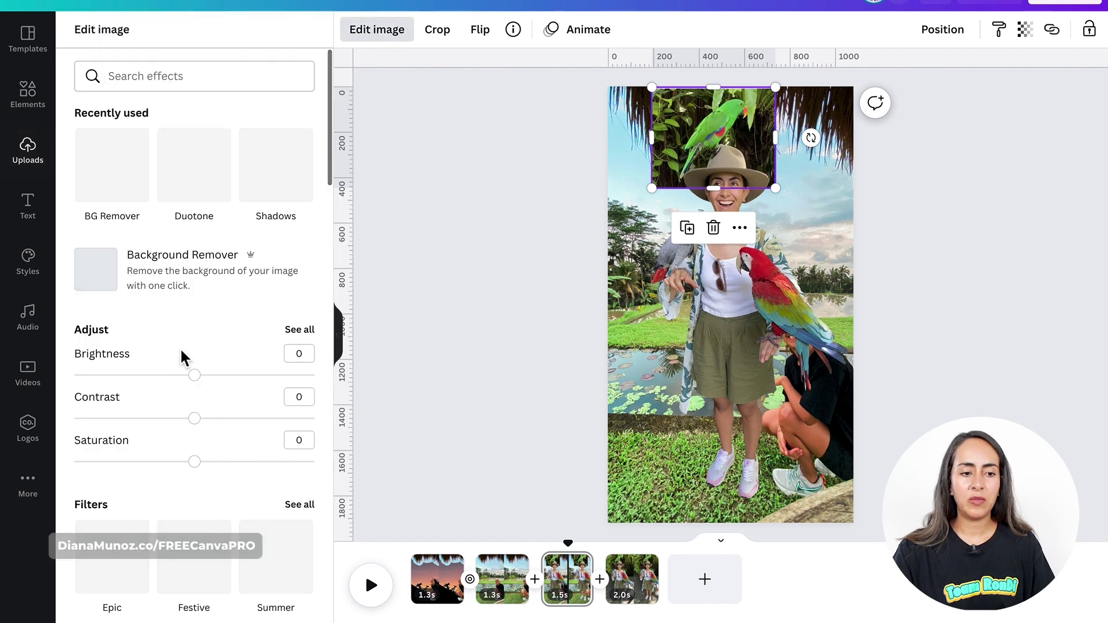
left_click(169, 270)
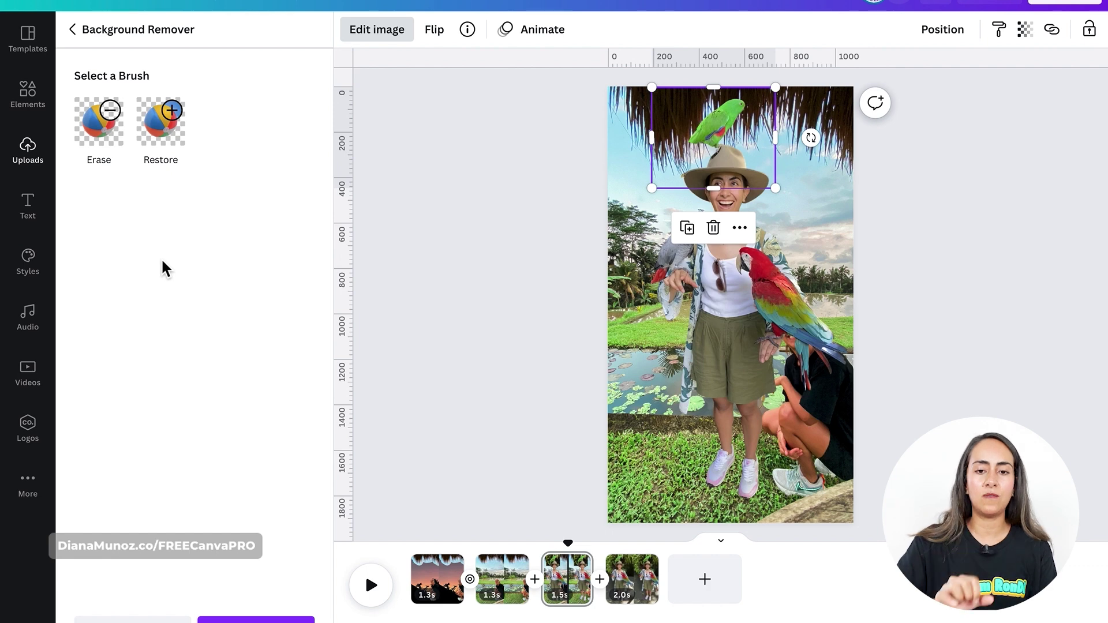
left_click(160, 121)
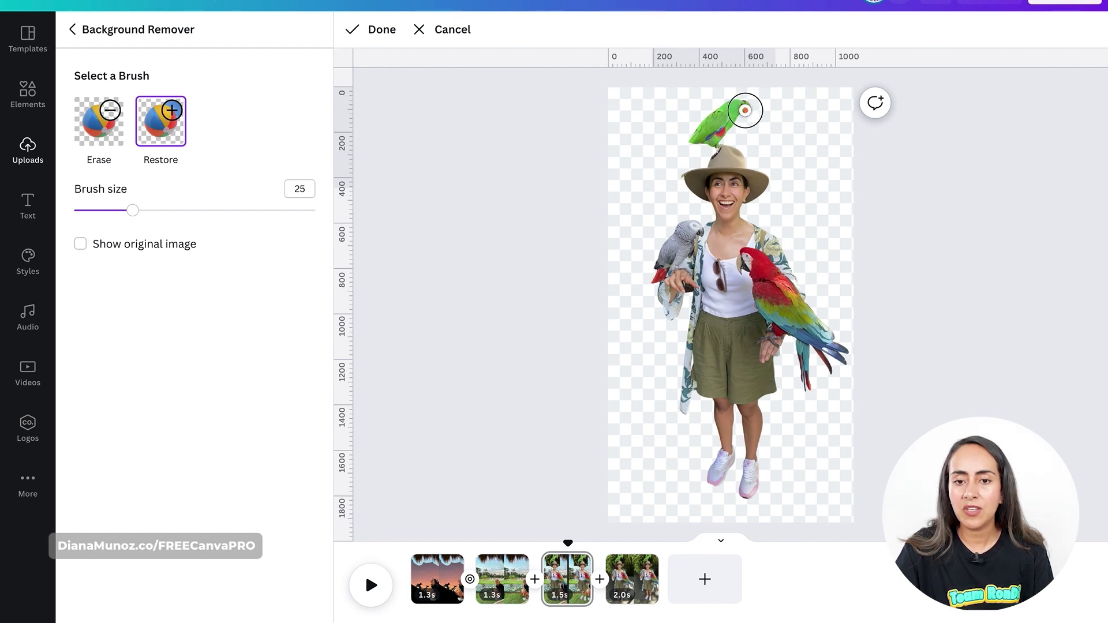
left_click_drag(694, 143, 681, 171)
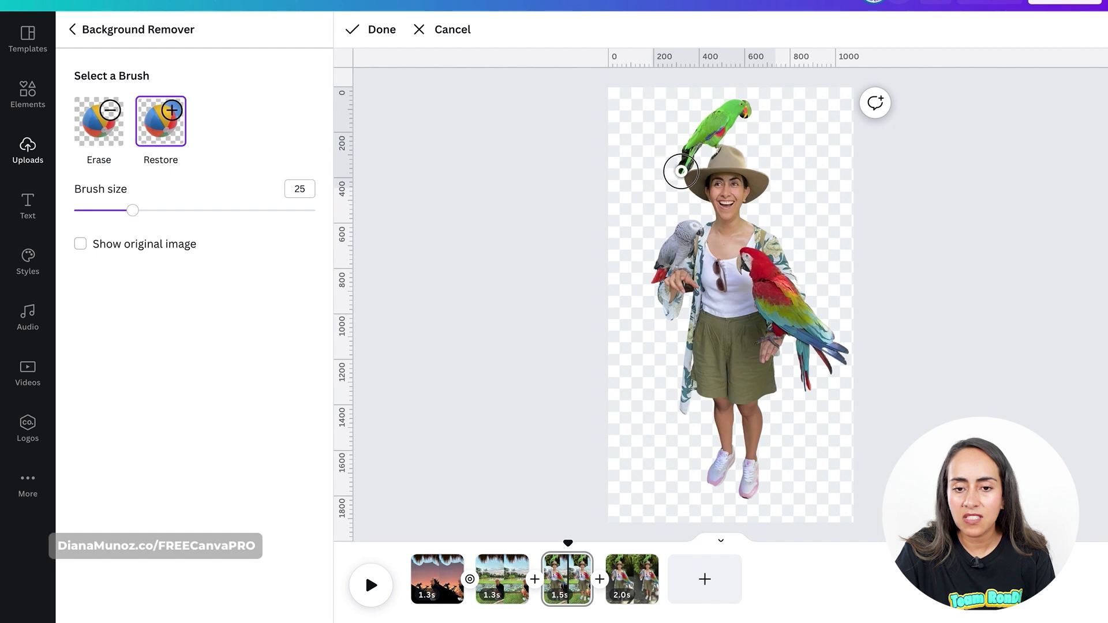
left_click(117, 157)
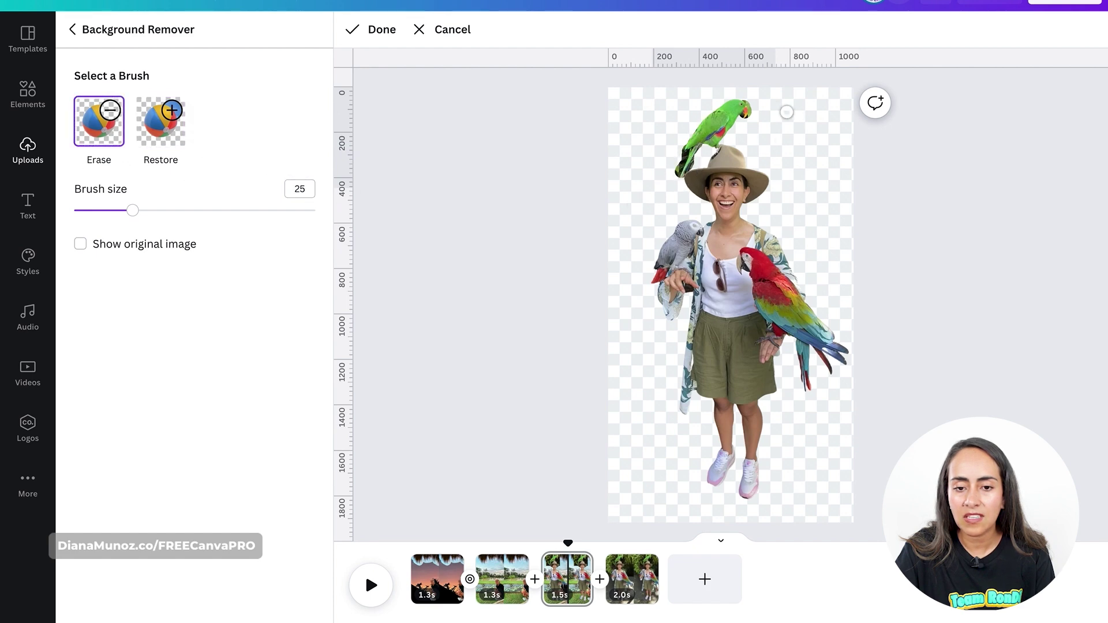
left_click_drag(133, 210, 305, 210)
mouse_move(735, 496)
left_mouse_down()
mouse_move(759, 354)
mouse_move(676, 280)
mouse_move(747, 181)
mouse_move(741, 159)
left_mouse_up()
left_click(81, 210)
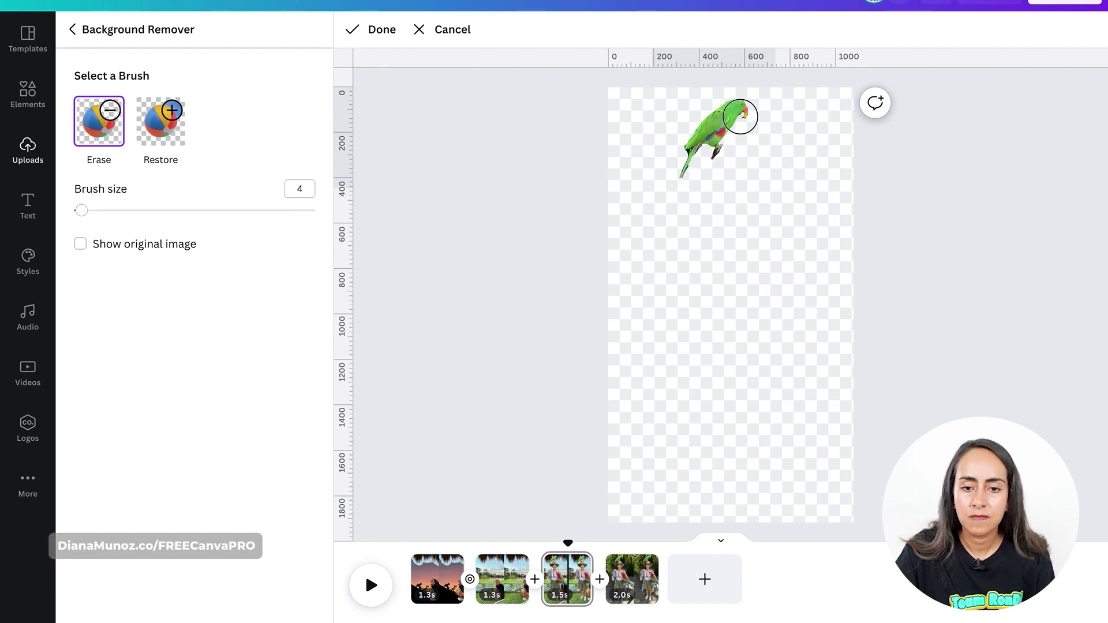
left_click(382, 29)
Apply the parrot cut-out and give the woman cut-out a Tumble animation on enter
left_click(544, 328)
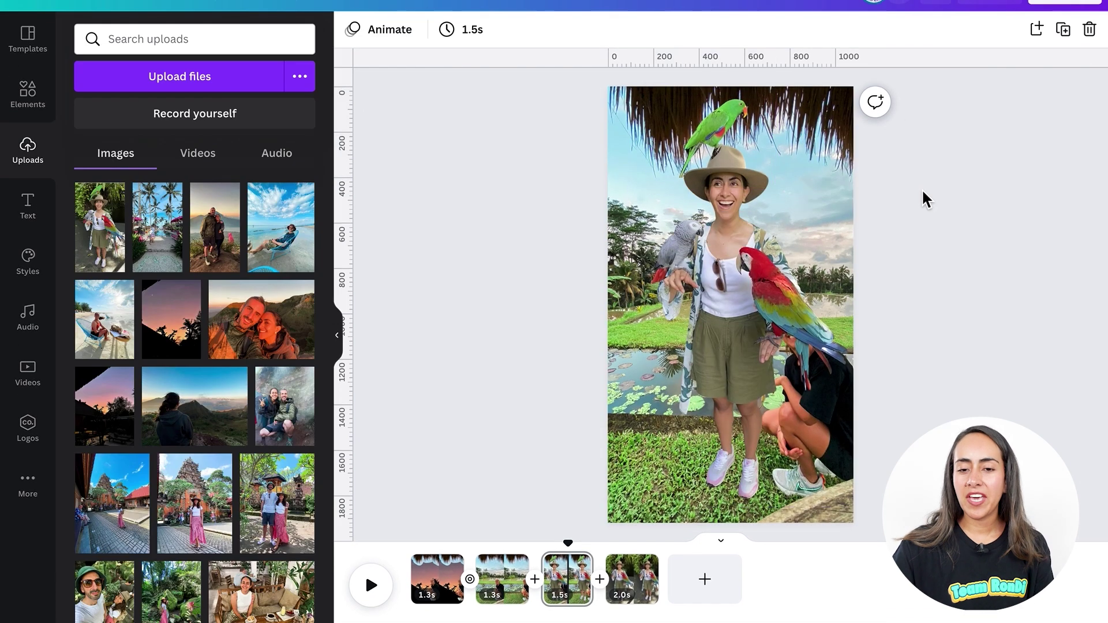
left_click(743, 113)
left_click(770, 314)
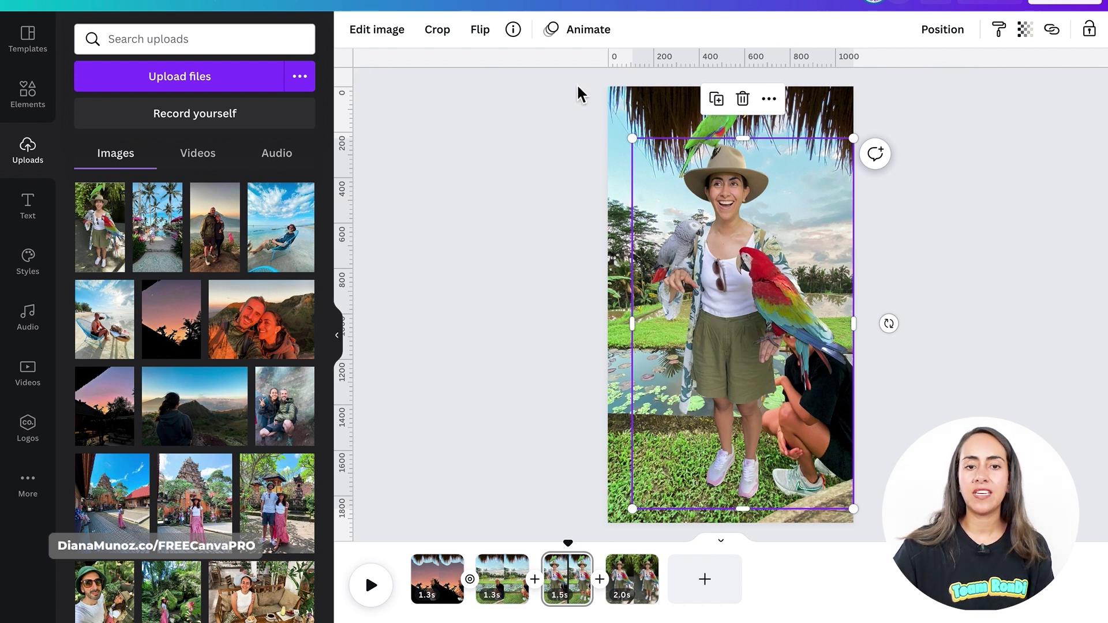
left_click(607, 35)
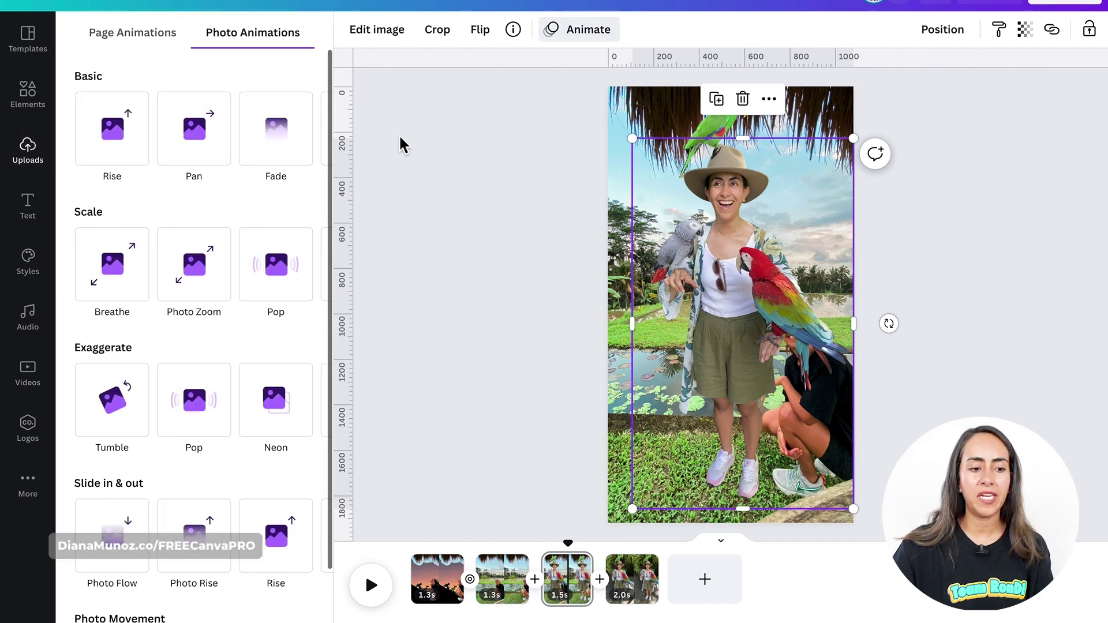
left_click(118, 441)
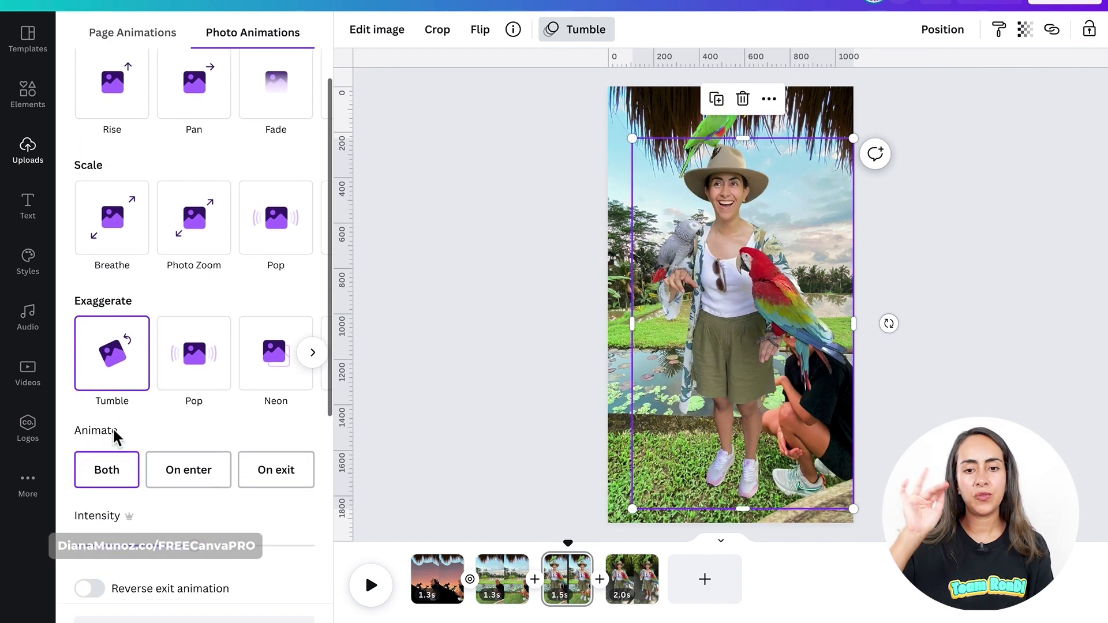
left_click(196, 484)
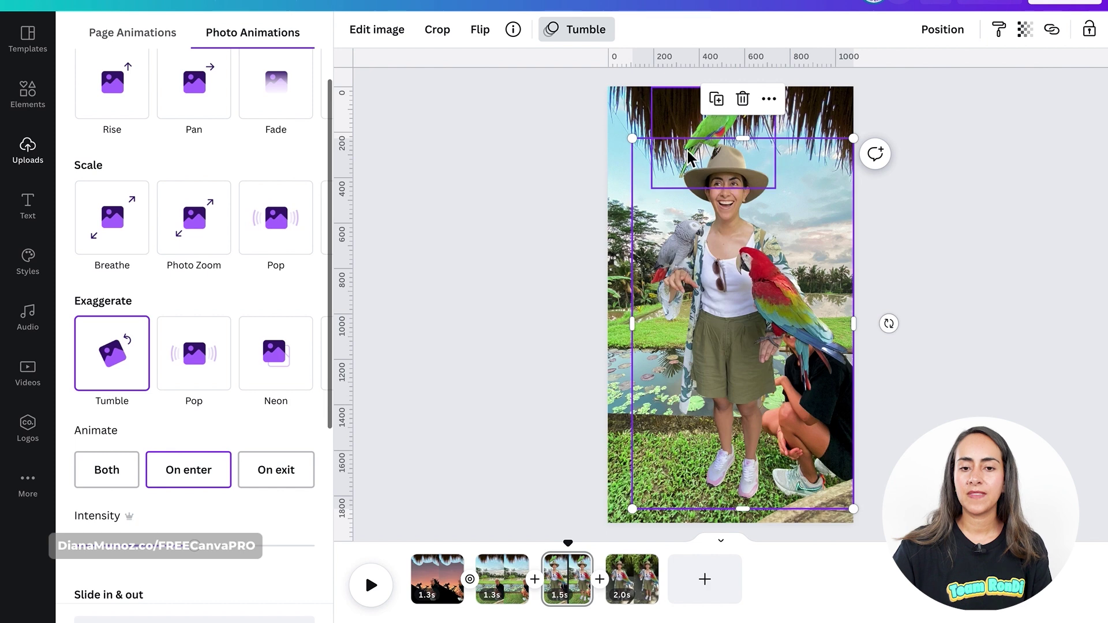
Give the green parrot a Tumble animation on enter and rewind the preview
key("Tab")
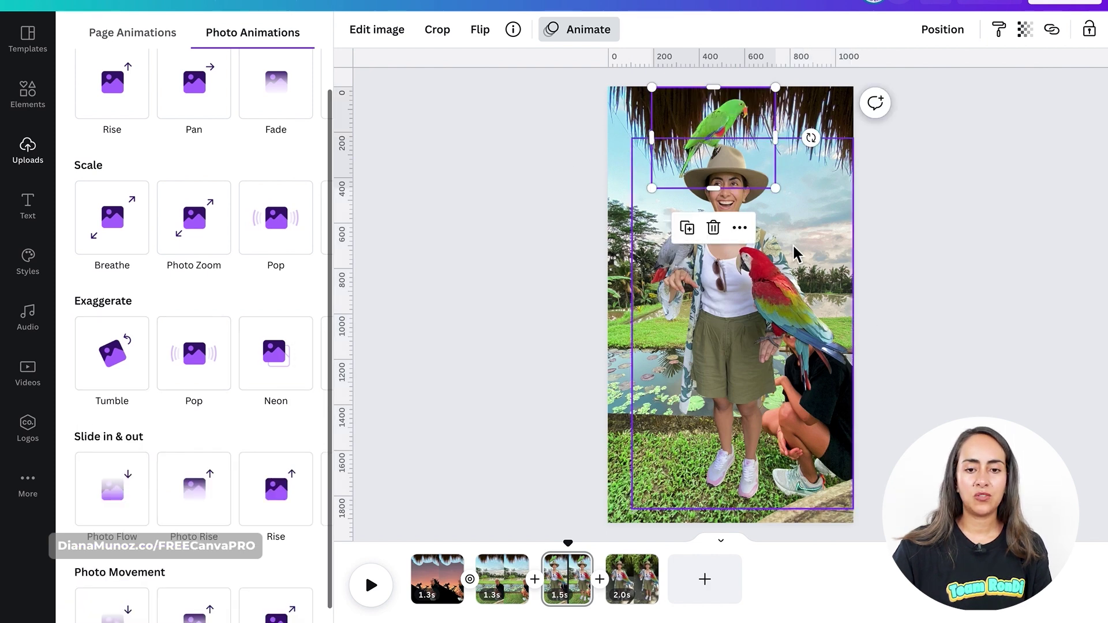
left_click(128, 372)
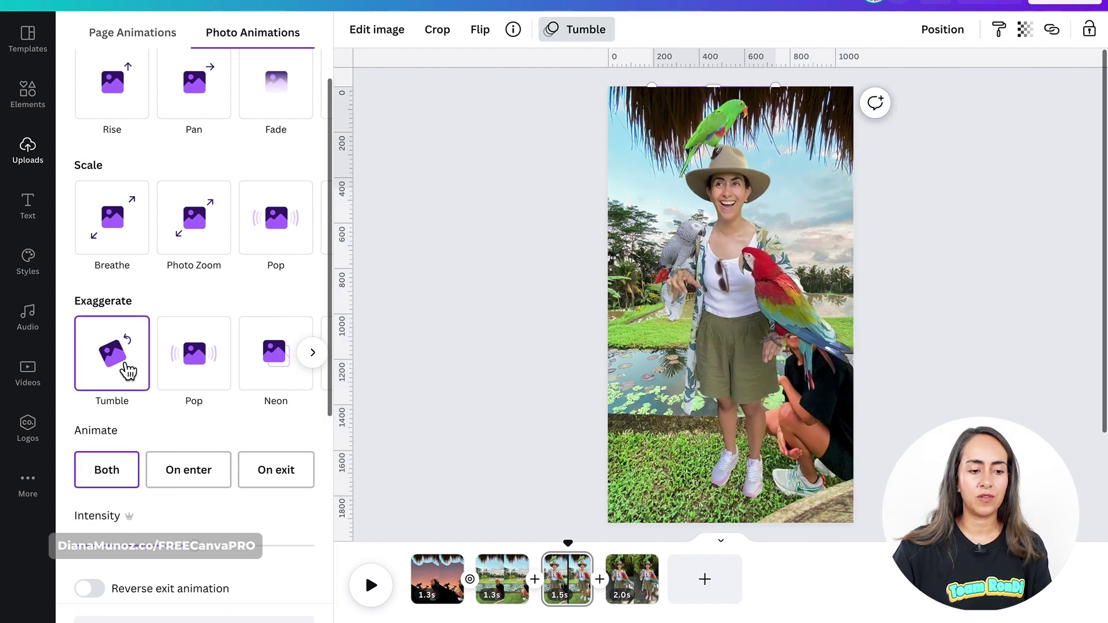
left_click(213, 470)
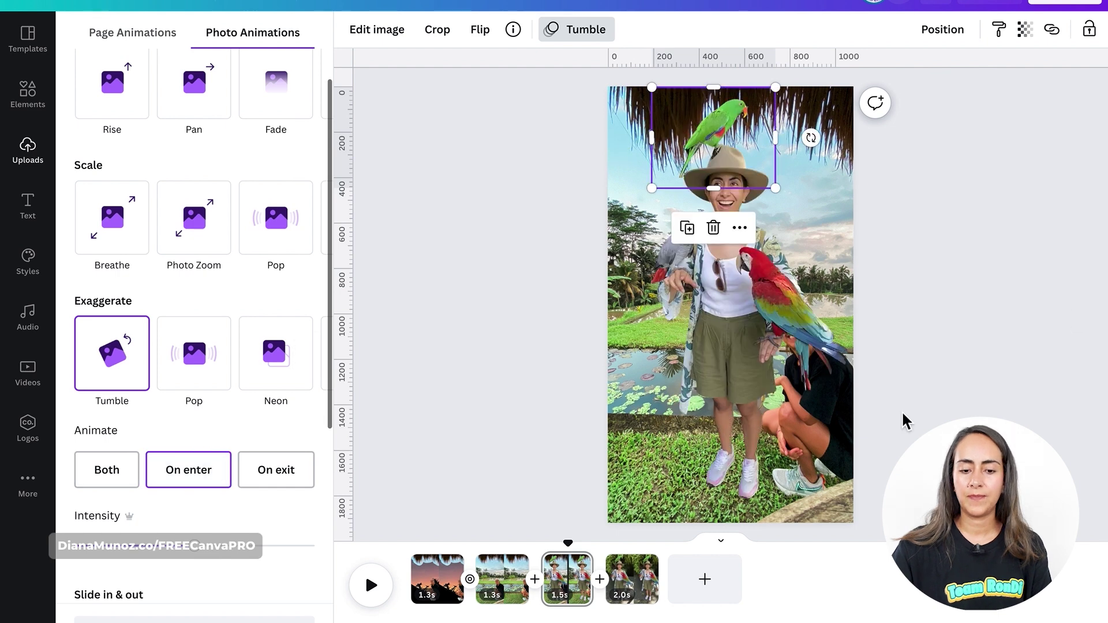
key("Escape")
left_click(570, 563)
left_click_drag(570, 563, 623, 551)
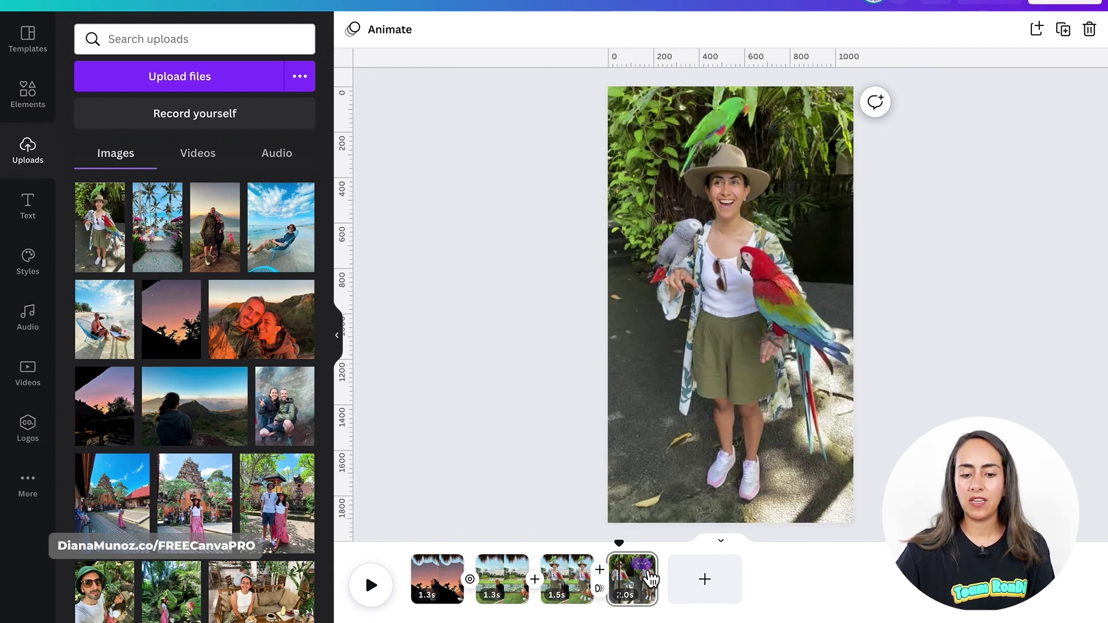
Add a Match & Move transition between pages 3 and 4 and preview it
left_click(606, 597)
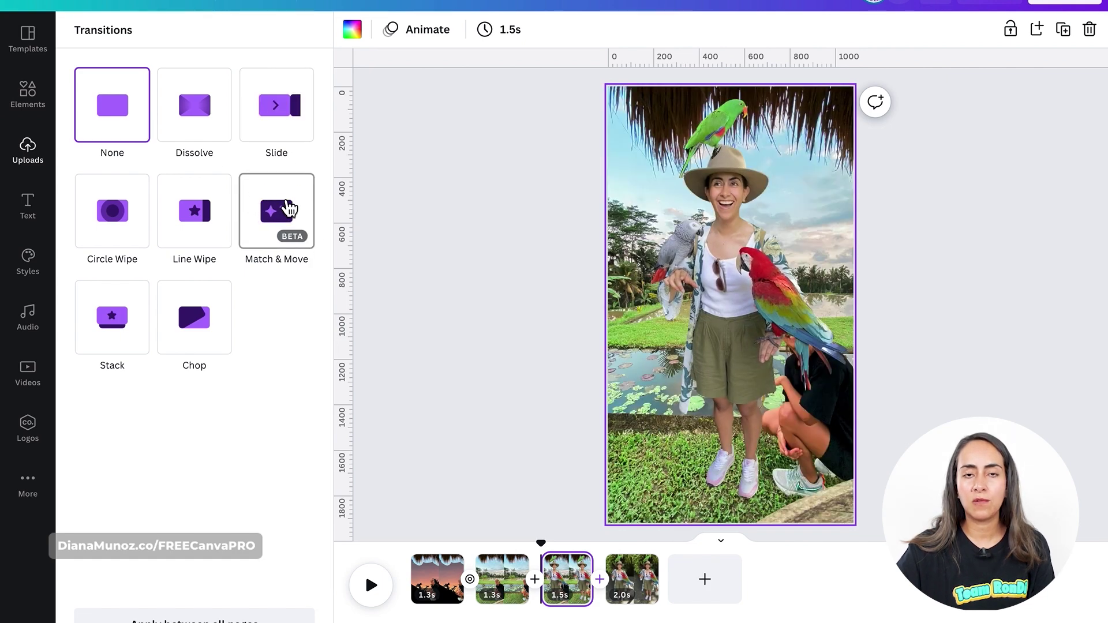
left_click(289, 209)
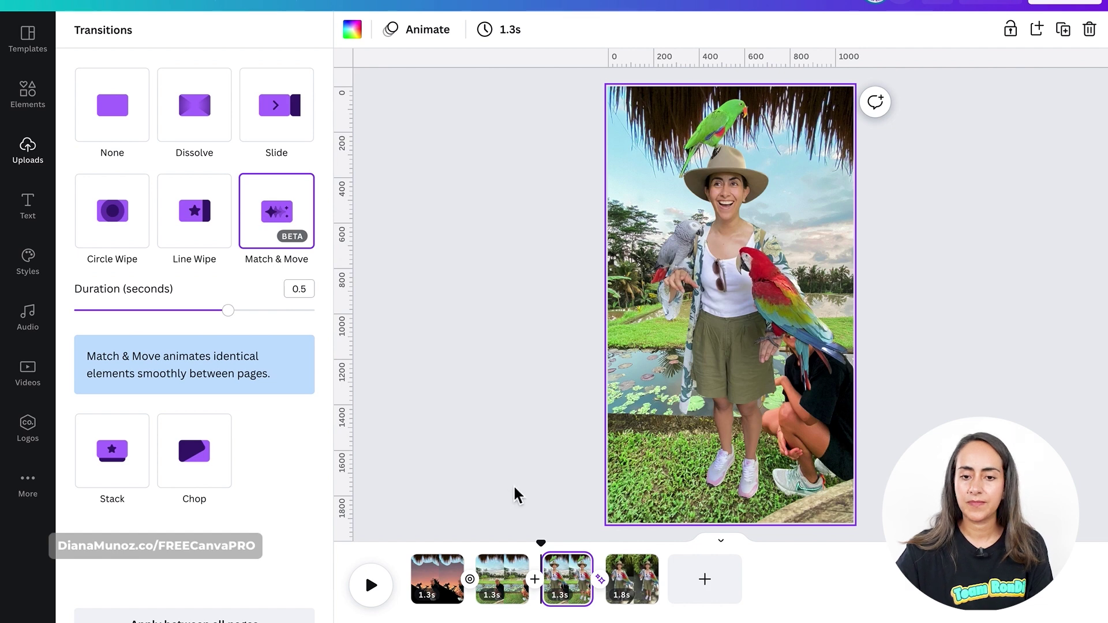
left_click(514, 490)
left_click_drag(540, 546, 580, 538)
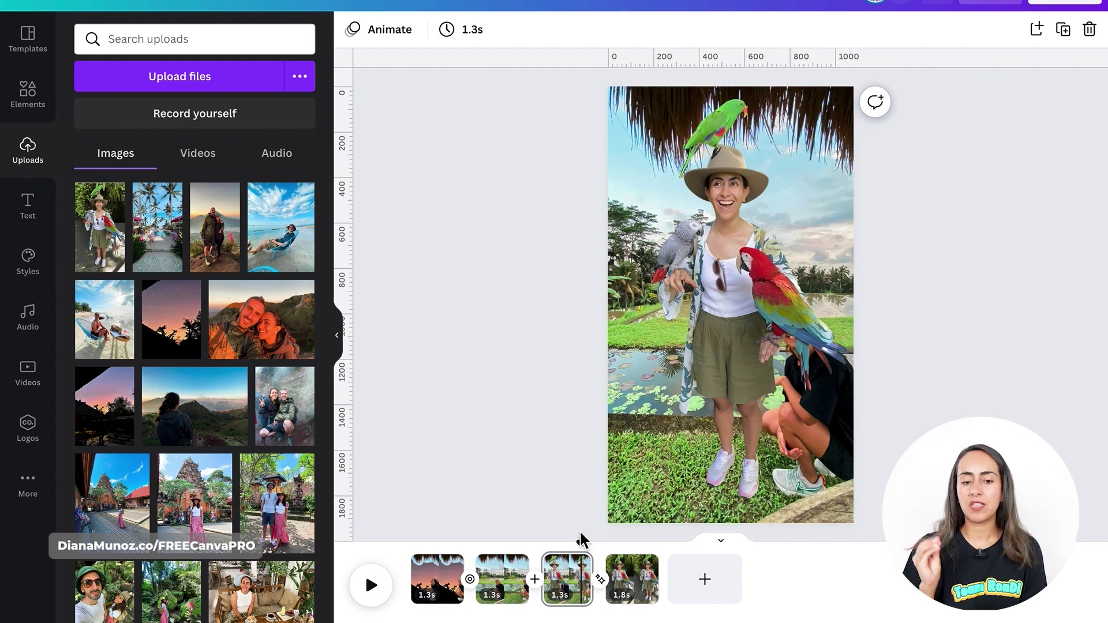
Lengthen page 4 to 2.0s, then split it into 0.8s and 1.2s clips
left_click(637, 575)
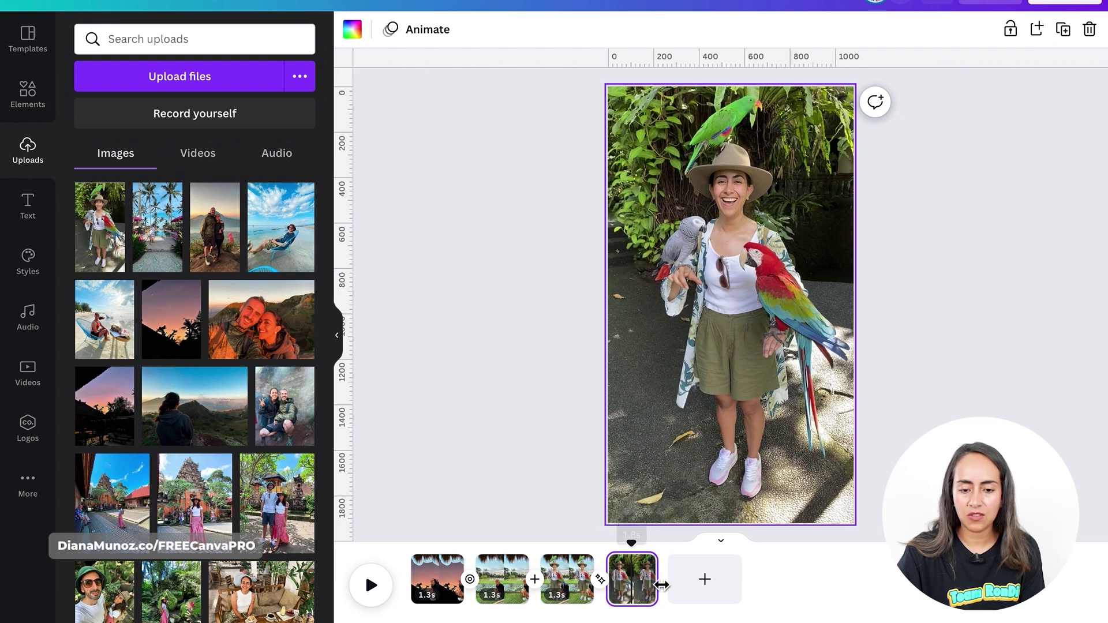
left_click_drag(663, 585, 668, 578)
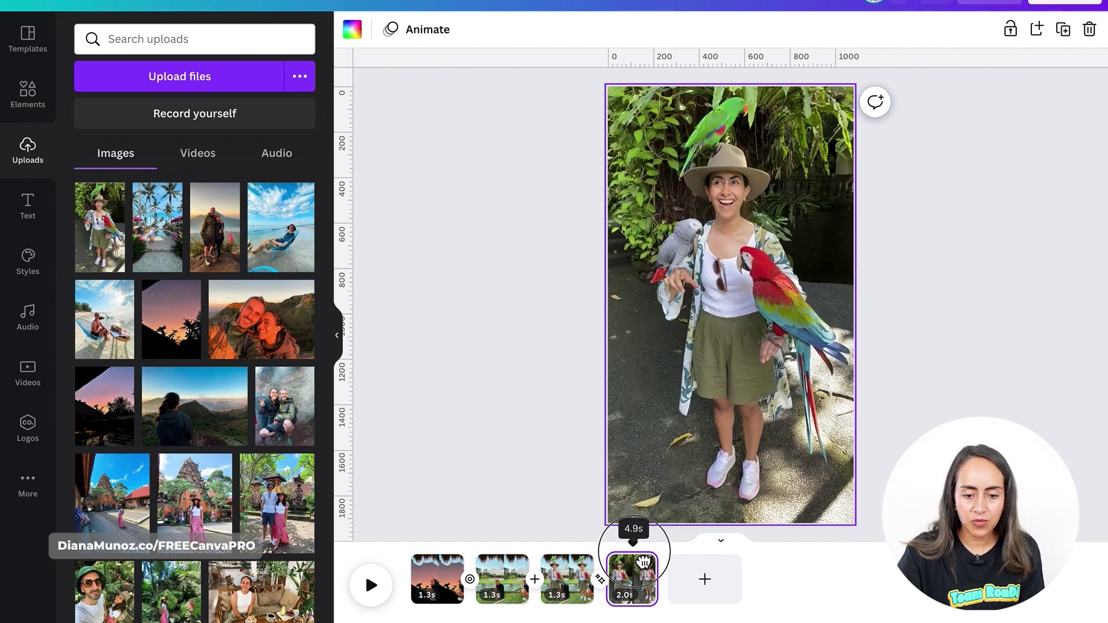
right_click(645, 589)
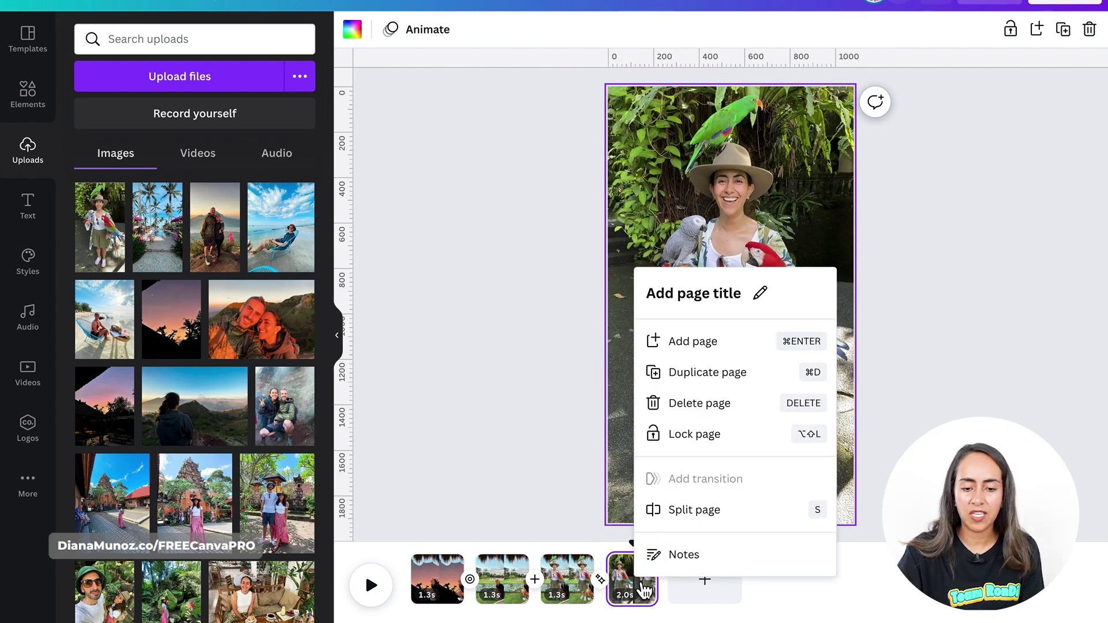
left_click(733, 513)
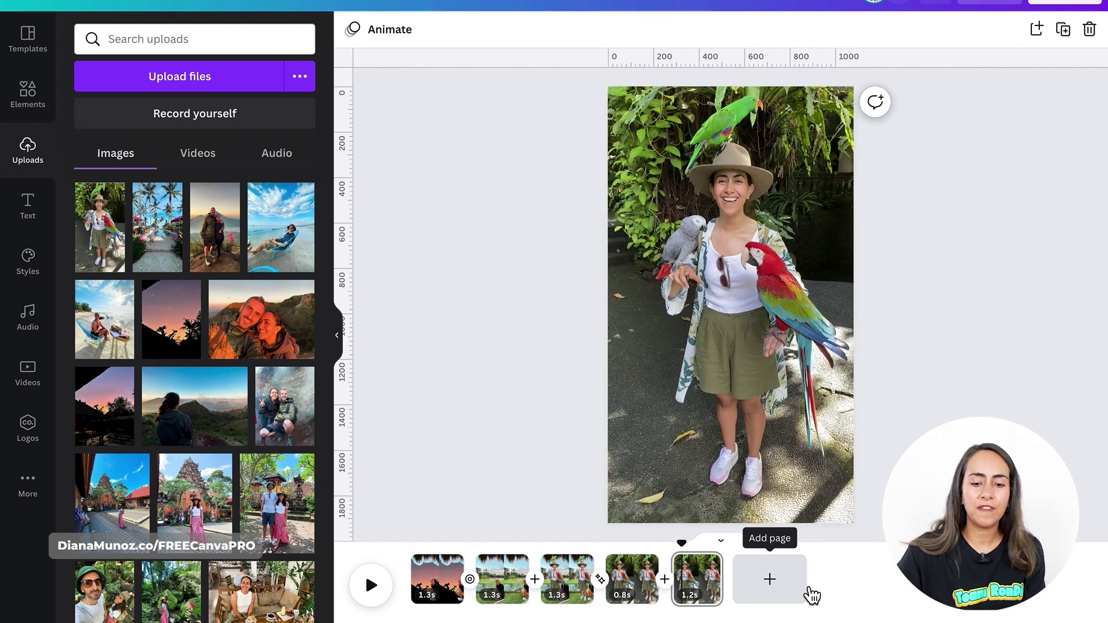
left_click(215, 154)
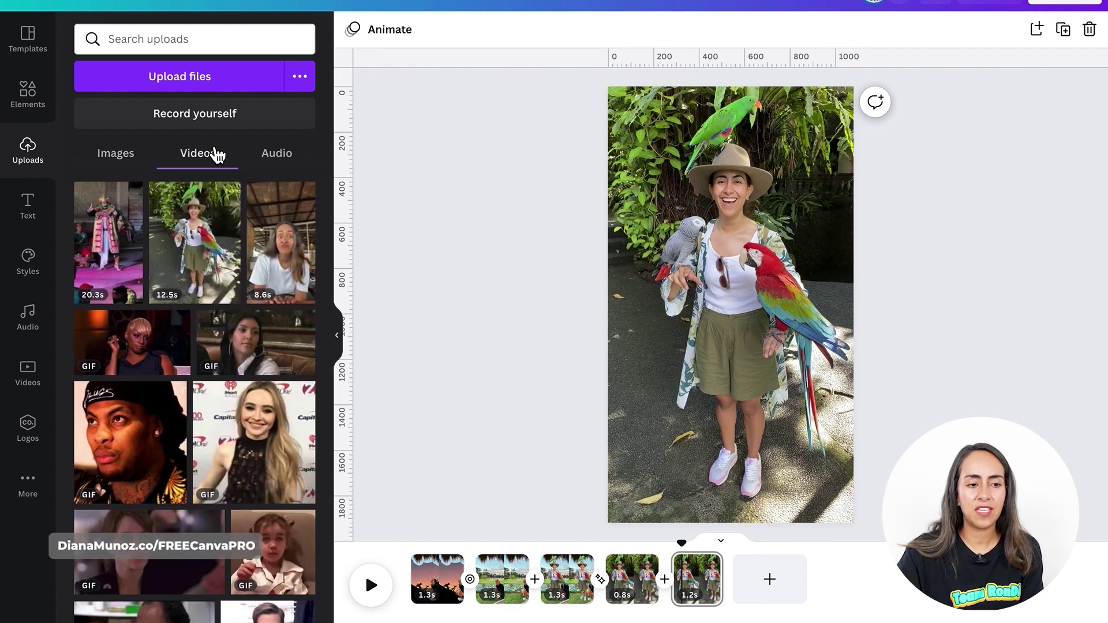
Add the 20.3s dance video as a new page and trim it to 2.1s
left_click_drag(127, 258, 780, 587)
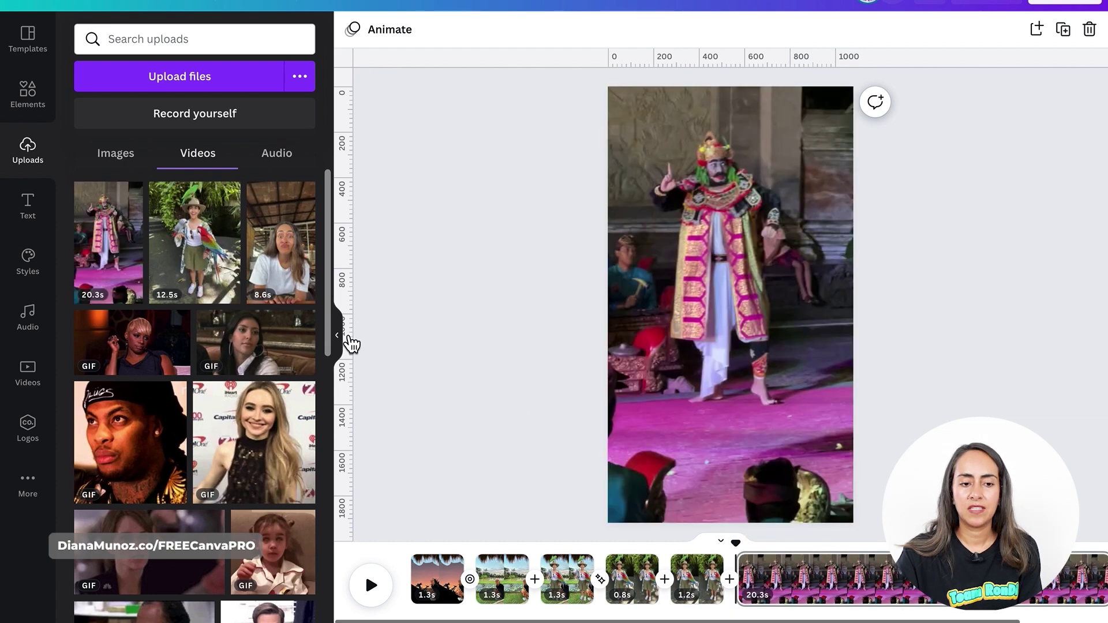
left_click(341, 335)
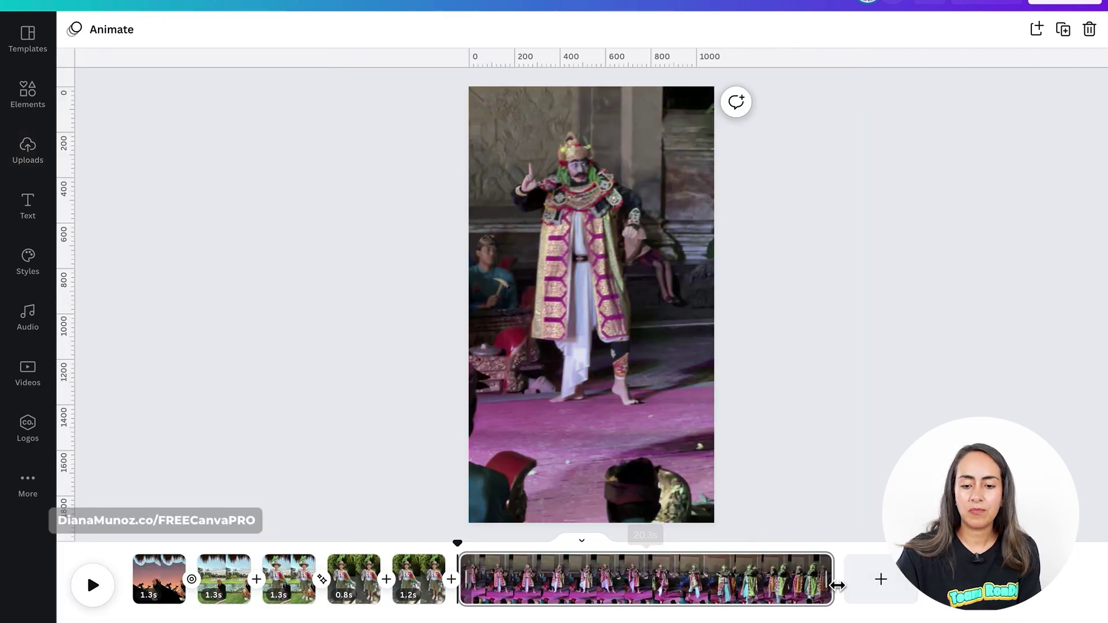
left_click_drag(833, 585, 515, 599)
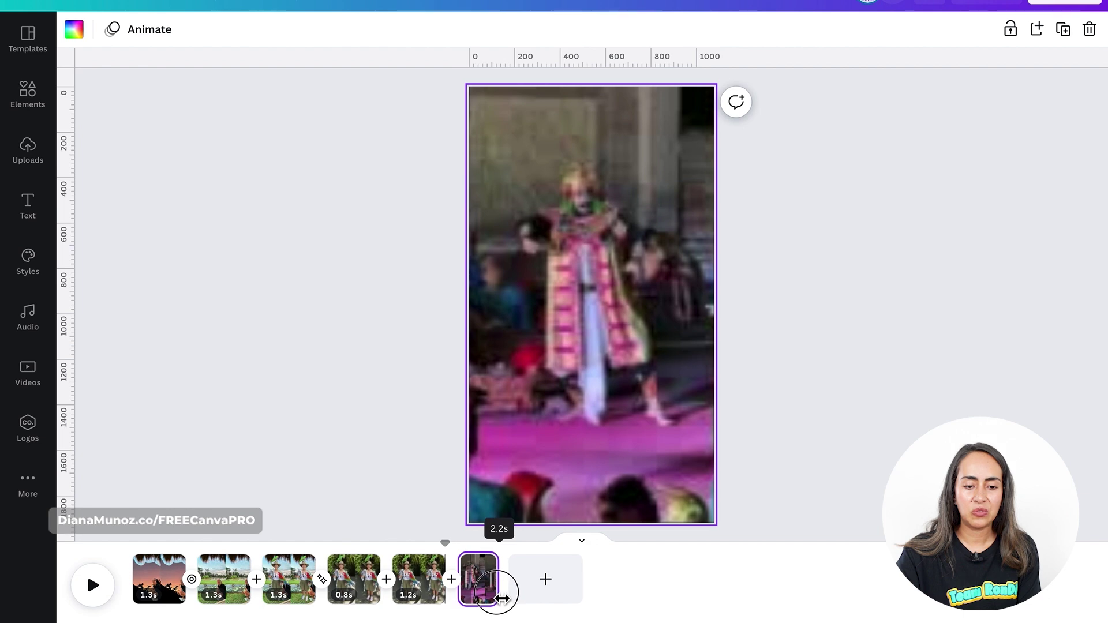
left_click_drag(501, 598, 502, 603)
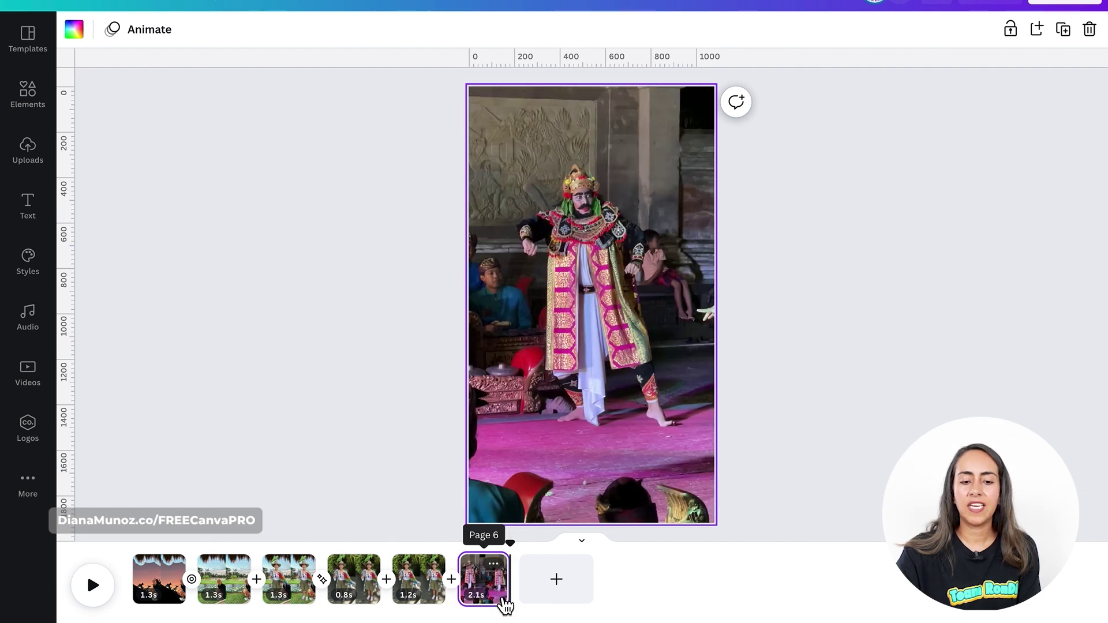
Scrub to the end of the parrot clip and drag the dancer photo into the design
left_click_drag(522, 552, 468, 557)
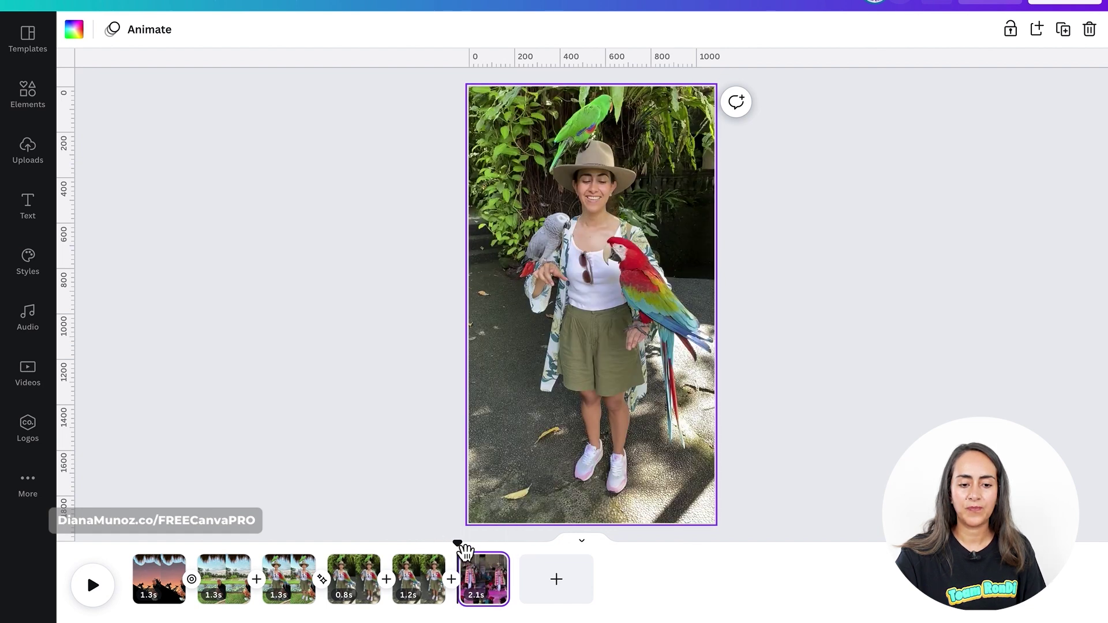
left_click_drag(466, 555, 466, 555)
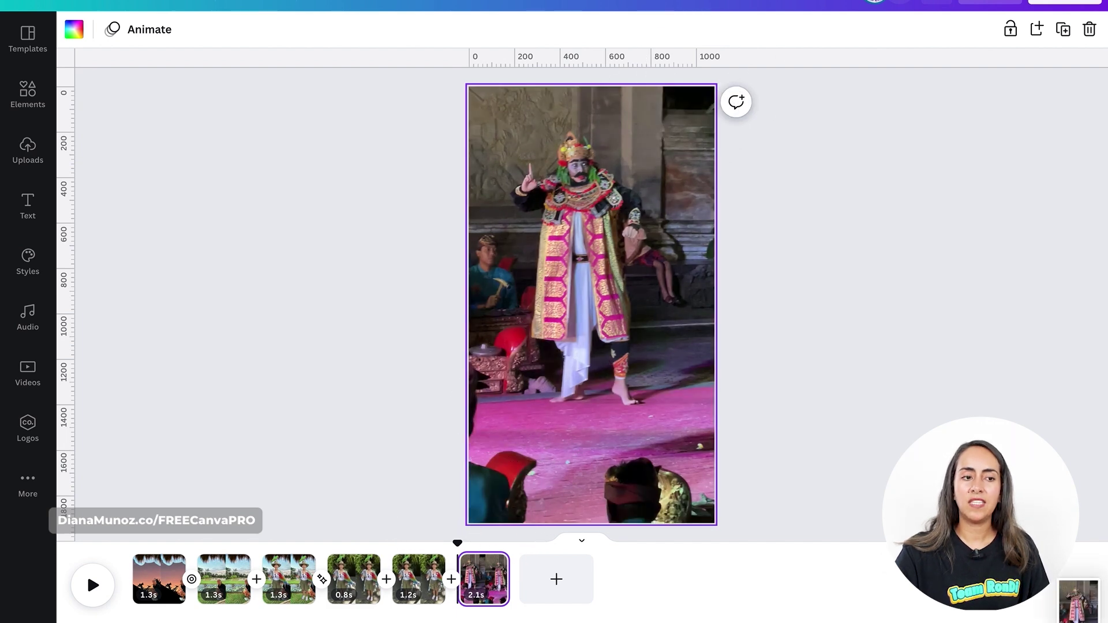
left_click_drag(1076, 612, 191, 196)
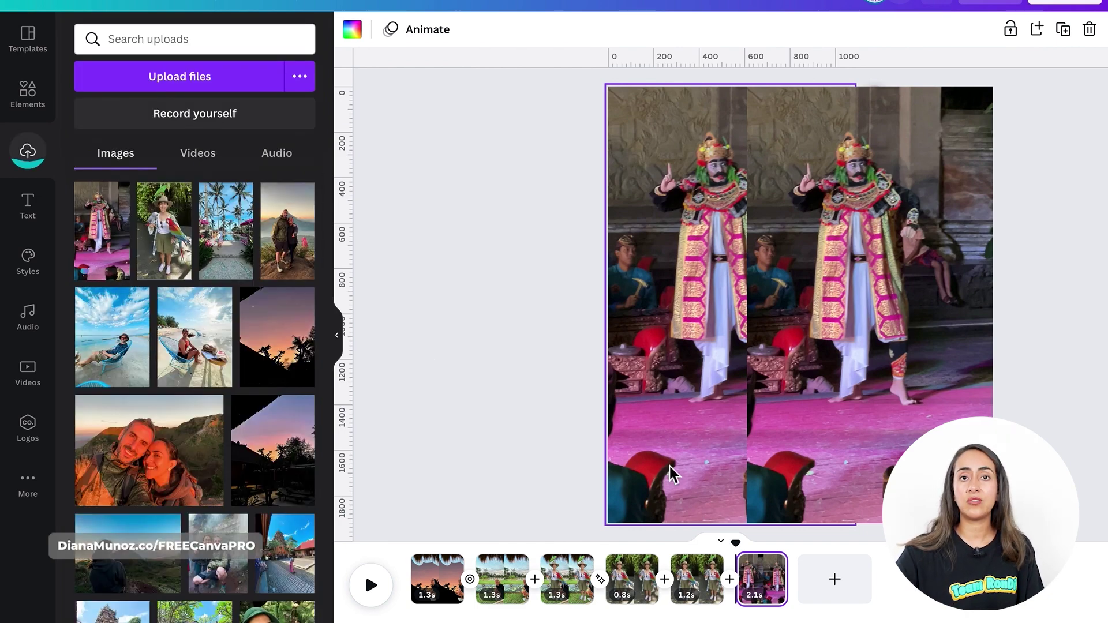
Enlarge the dancer photo on the parrot page and crop its top, bottom and both sides
left_click_drag(749, 554, 695, 557)
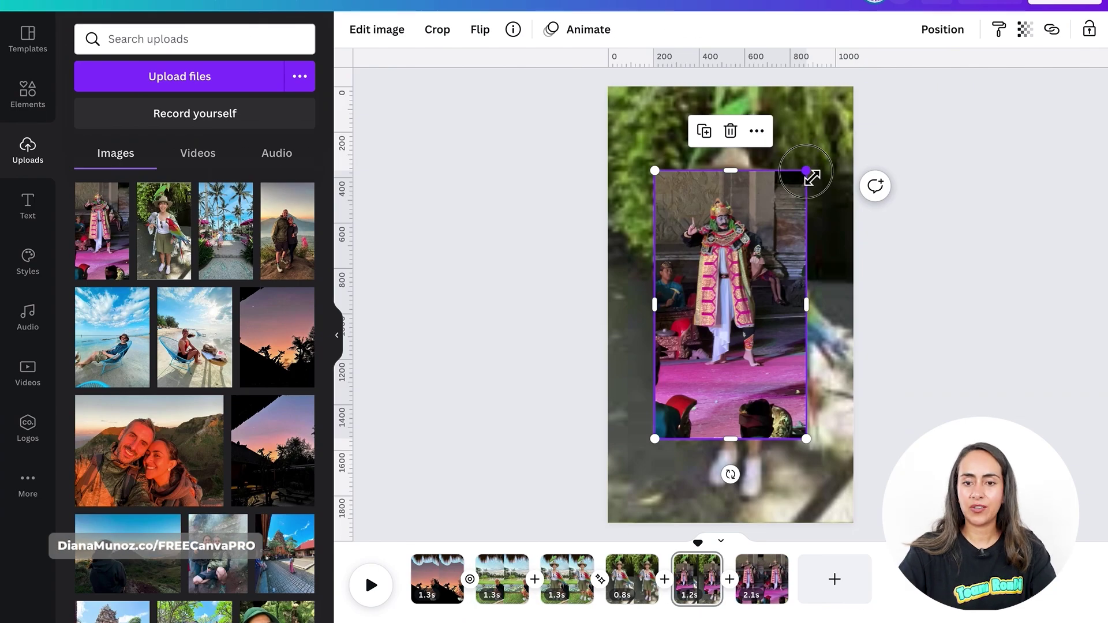
left_click_drag(811, 176, 865, 104)
left_click_drag(767, 88, 768, 129)
left_click_drag(733, 528, 734, 425)
left_click_drag(857, 270, 809, 272)
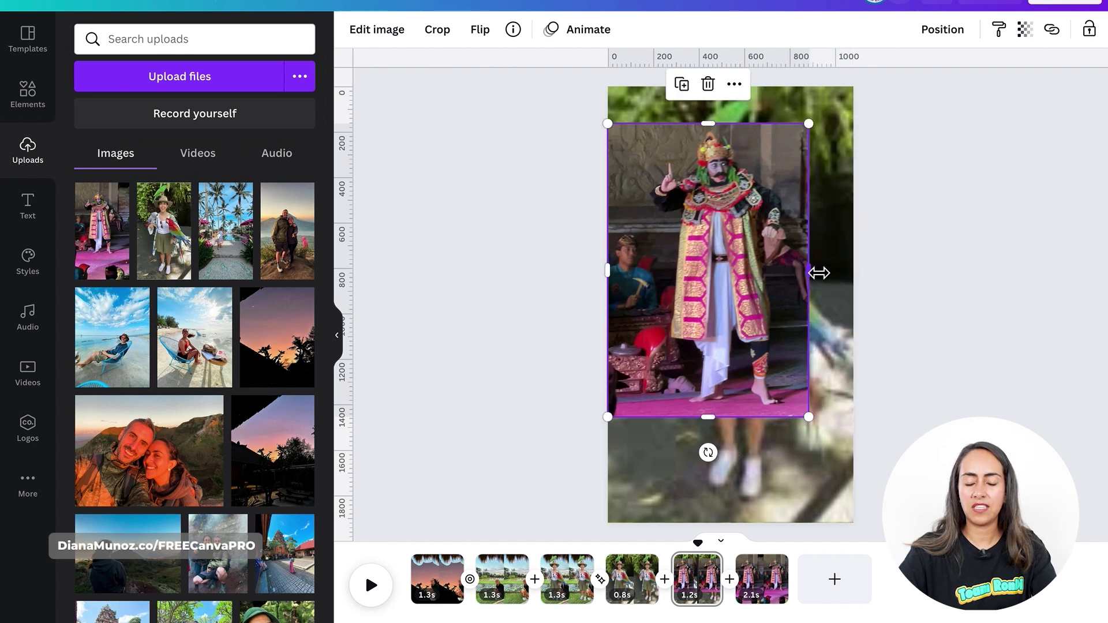
left_click_drag(612, 270, 644, 271)
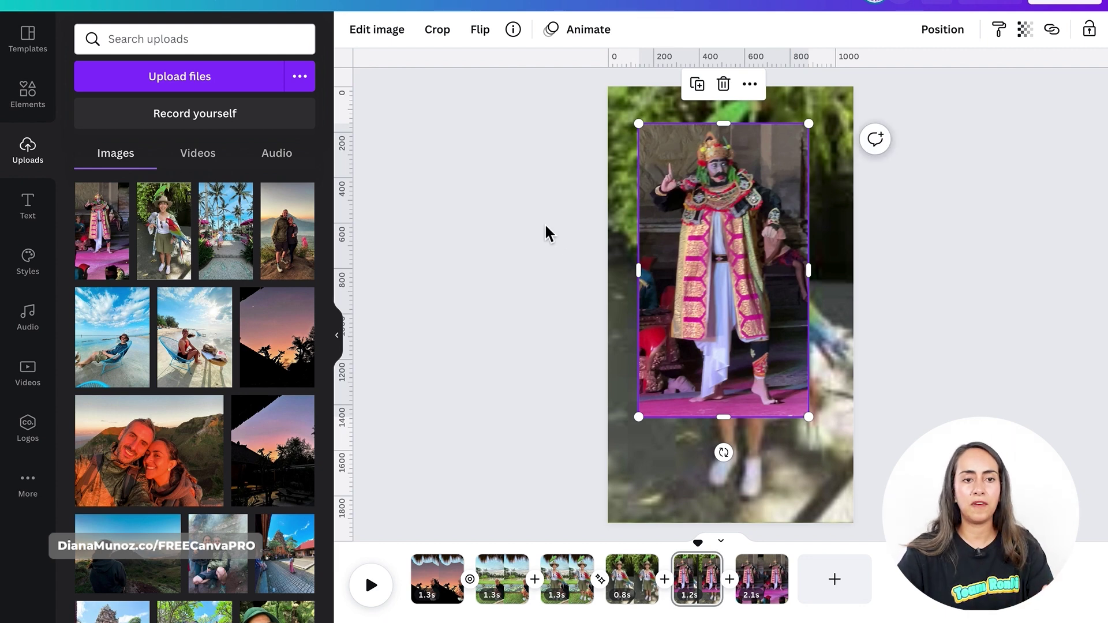
left_click(381, 30)
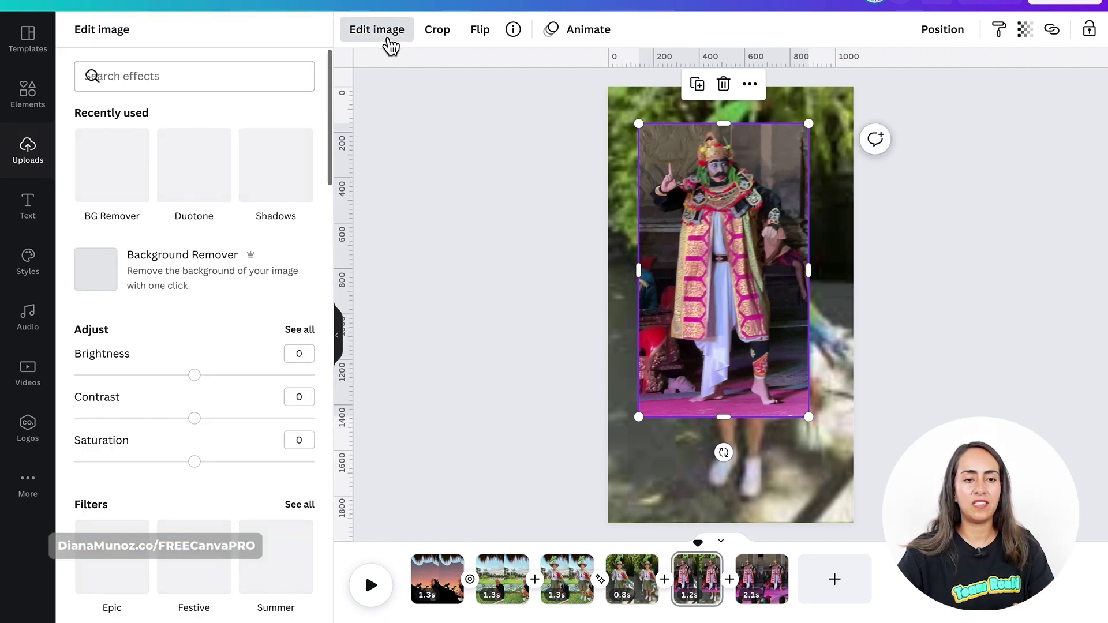
Remove the dancer photo's background and give it a Tumble animation on enter
left_click(230, 282)
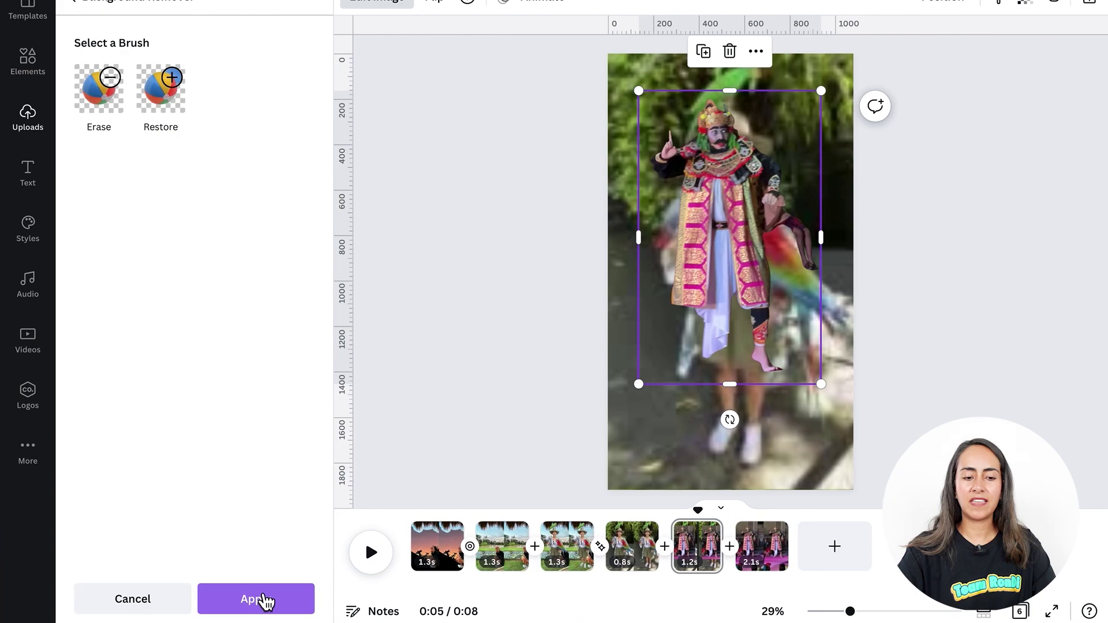
left_click(262, 600)
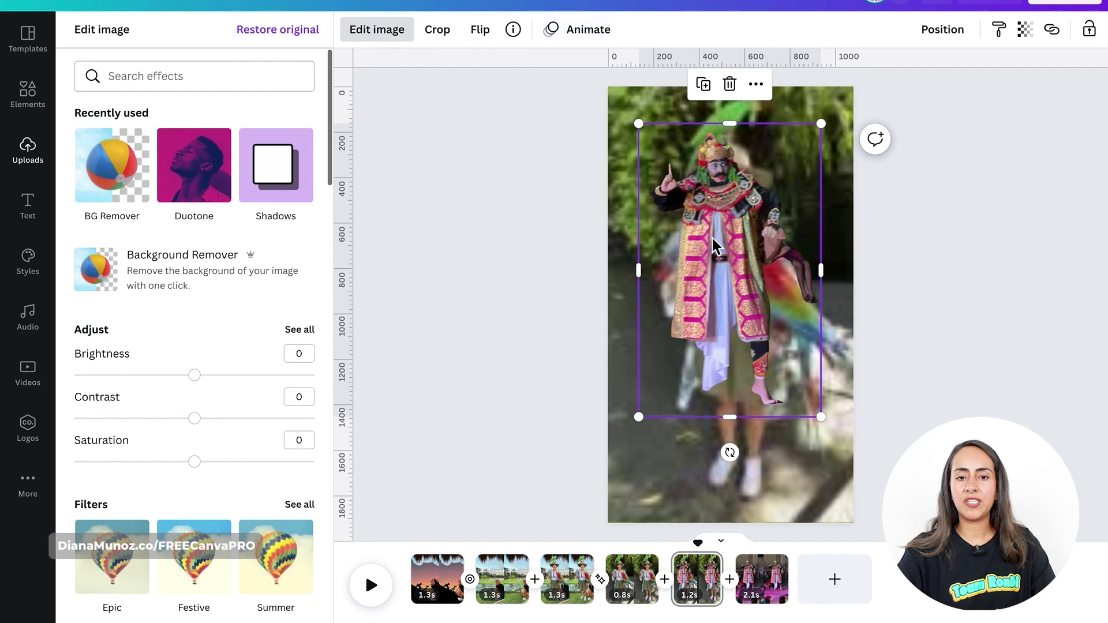
left_click(575, 39)
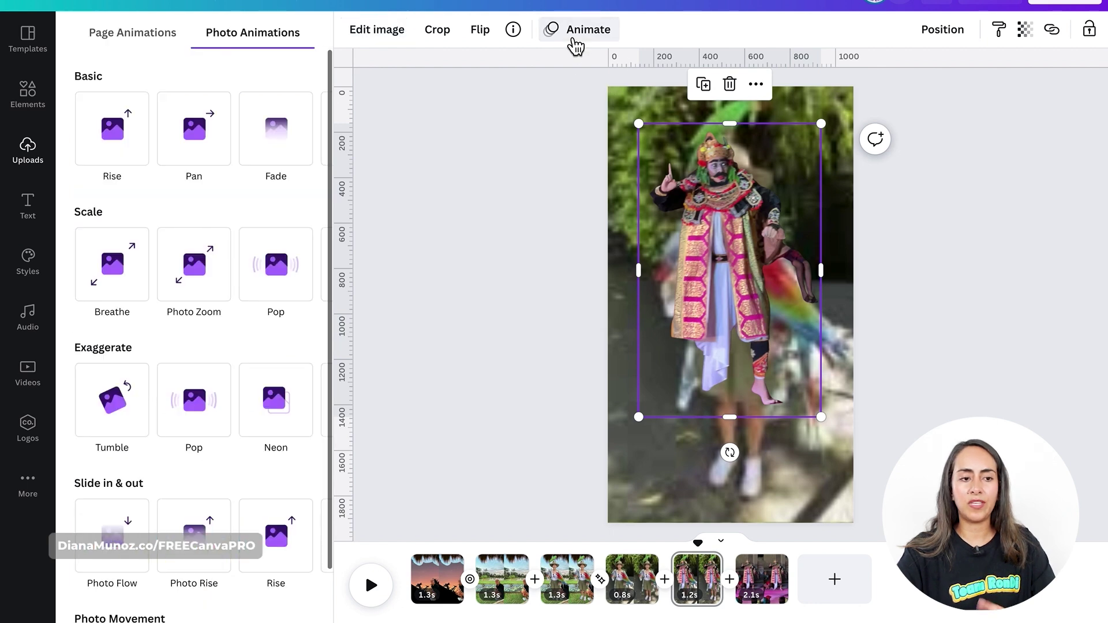
left_click(120, 419)
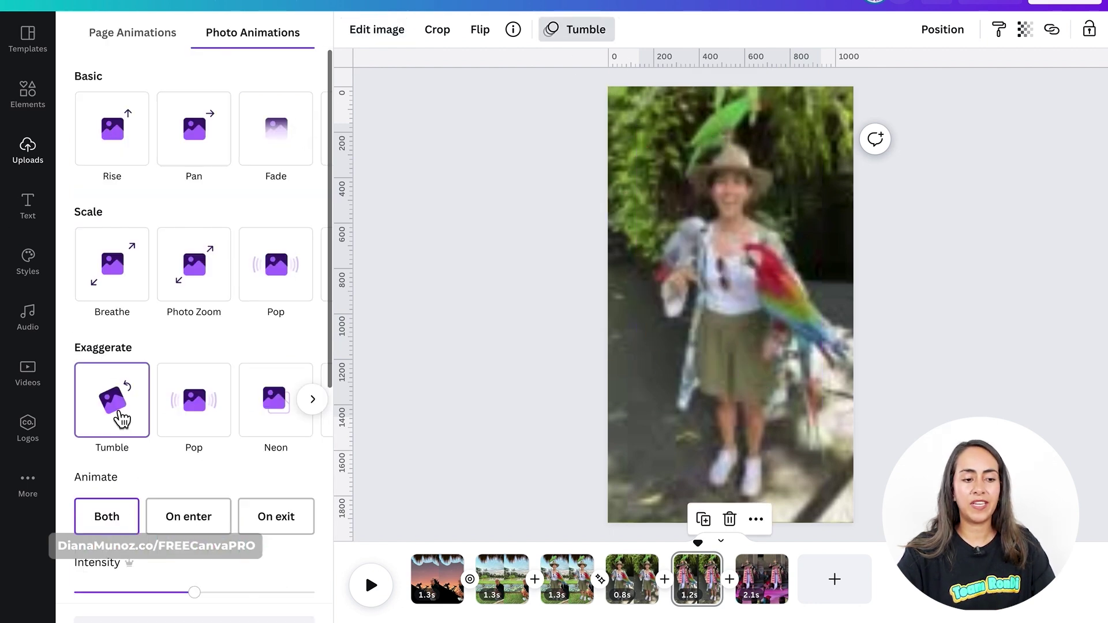
left_click(195, 494)
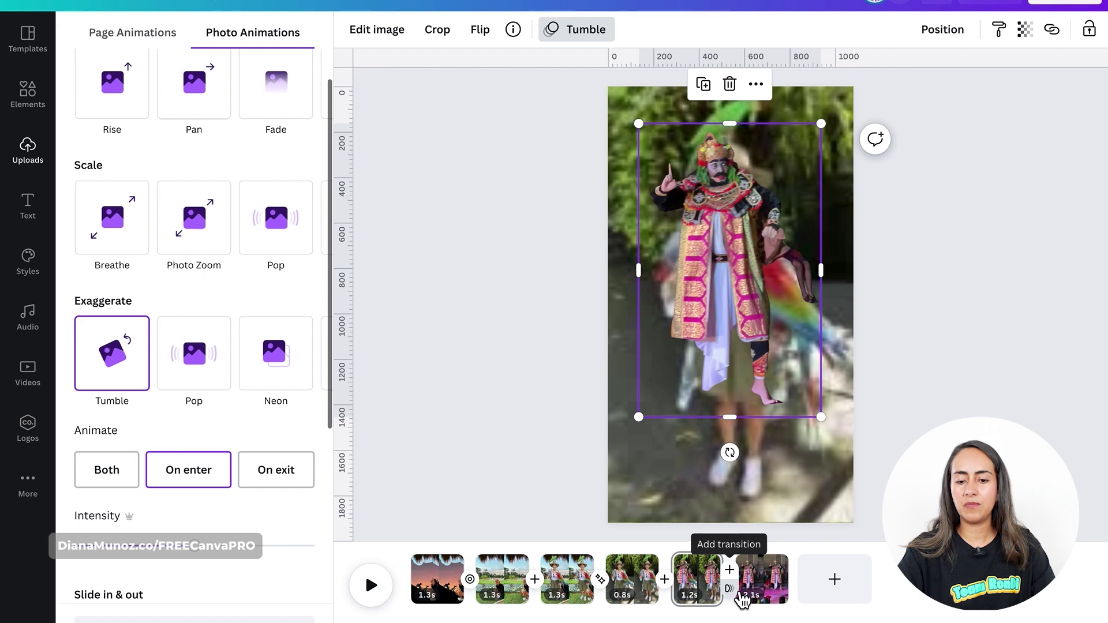
left_click(739, 595)
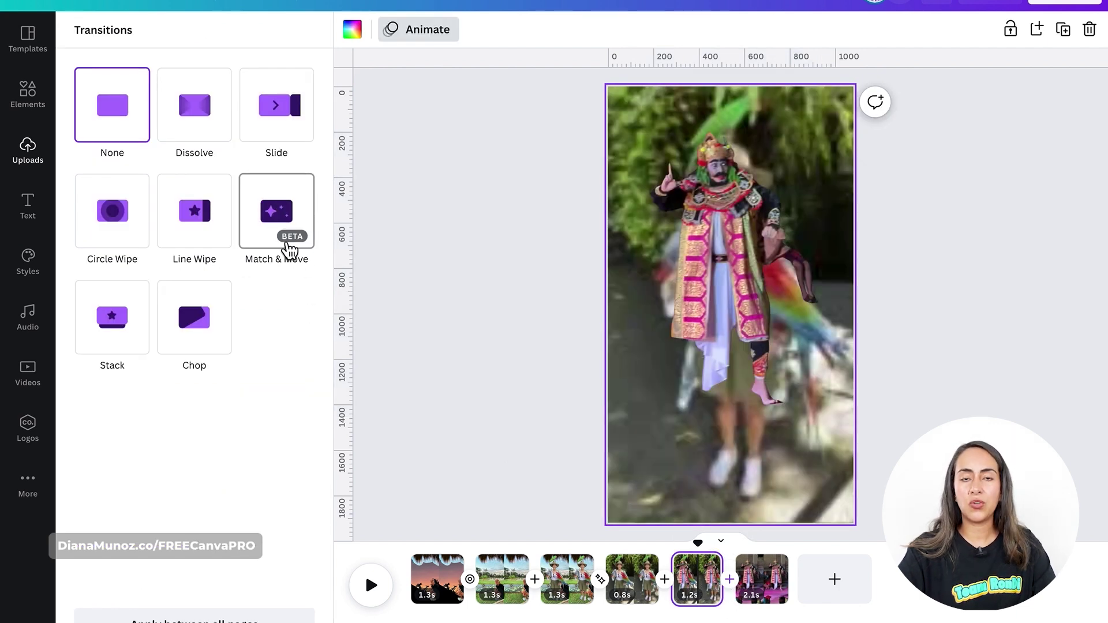
Apply a Match & Move transition between pages 5 and 6, then show page 6
left_click(286, 228)
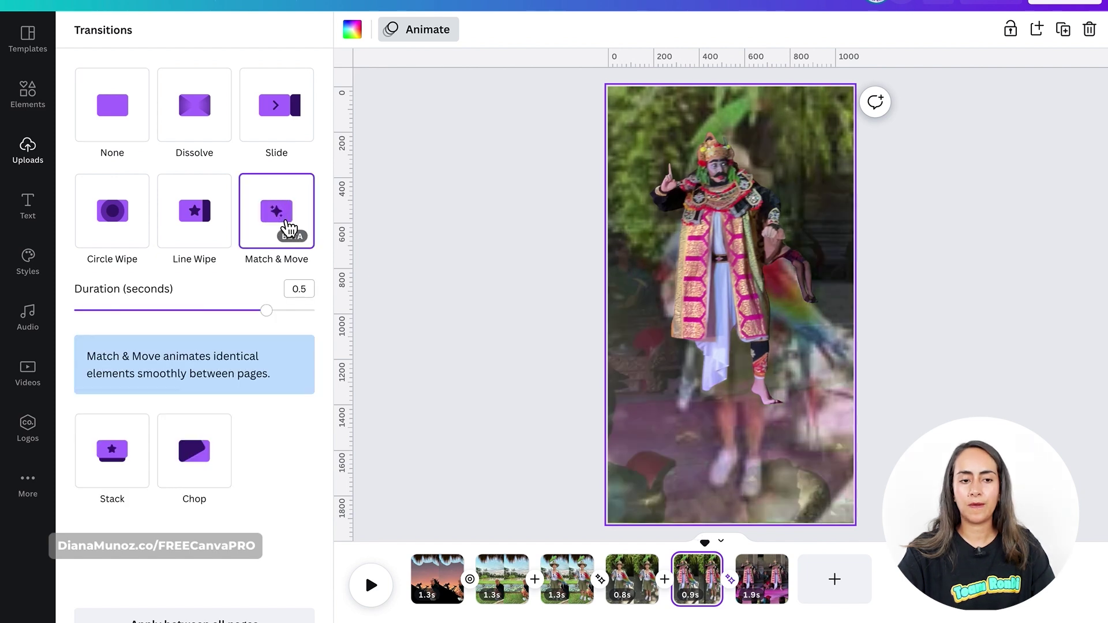
left_click(768, 568)
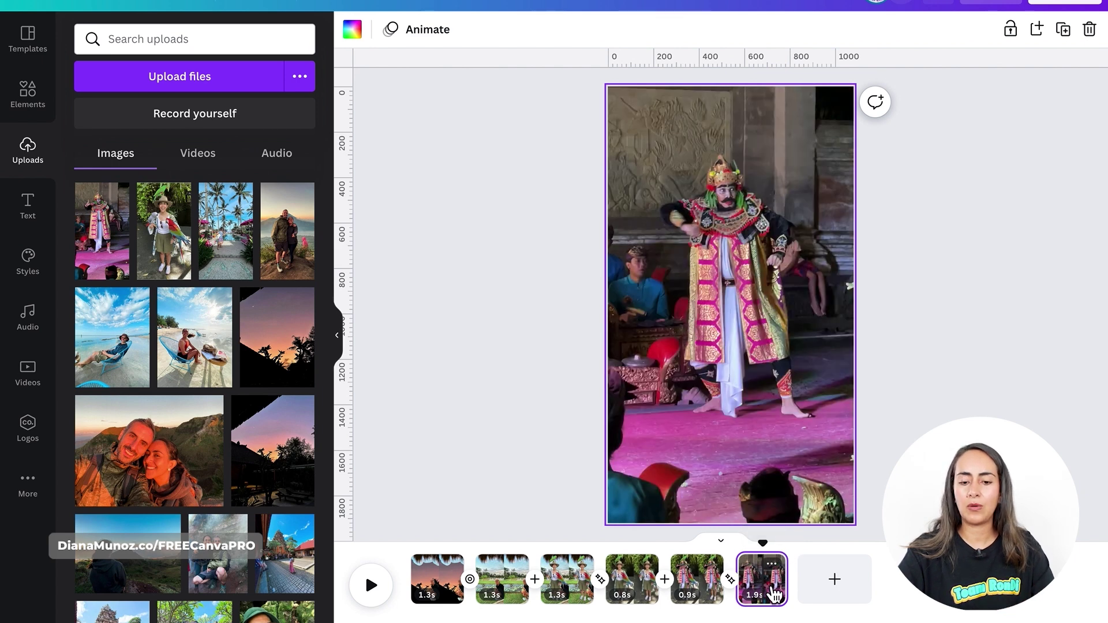
Split the 1.9s dancer page at 6.7s into 0.7s and 1.2s pages
left_click(770, 555)
left_click_drag(770, 555, 771, 555)
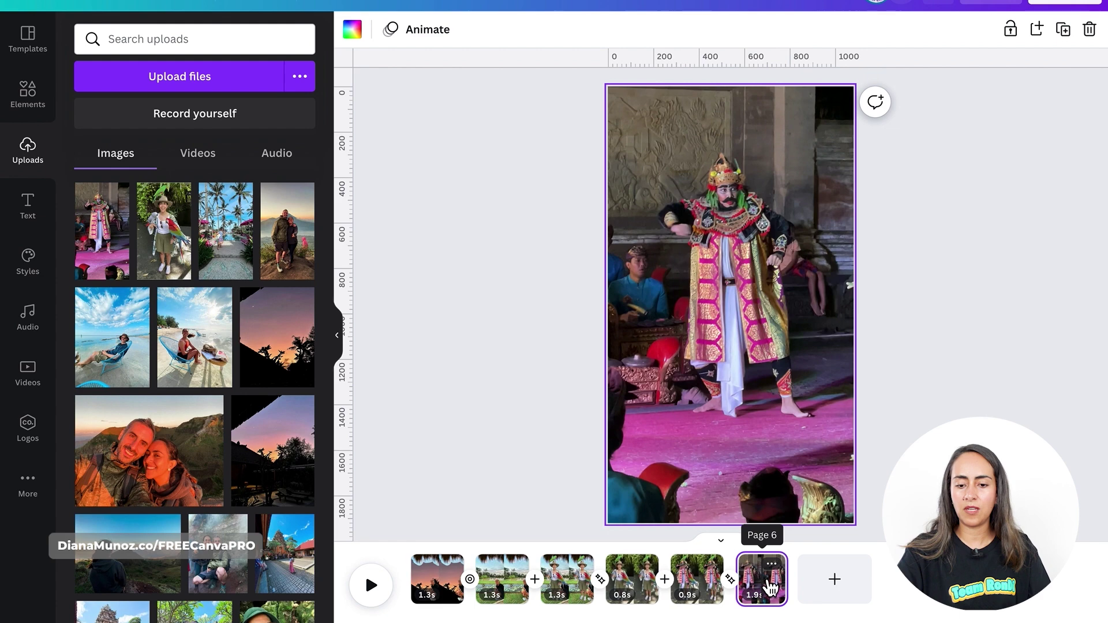
left_click(771, 564)
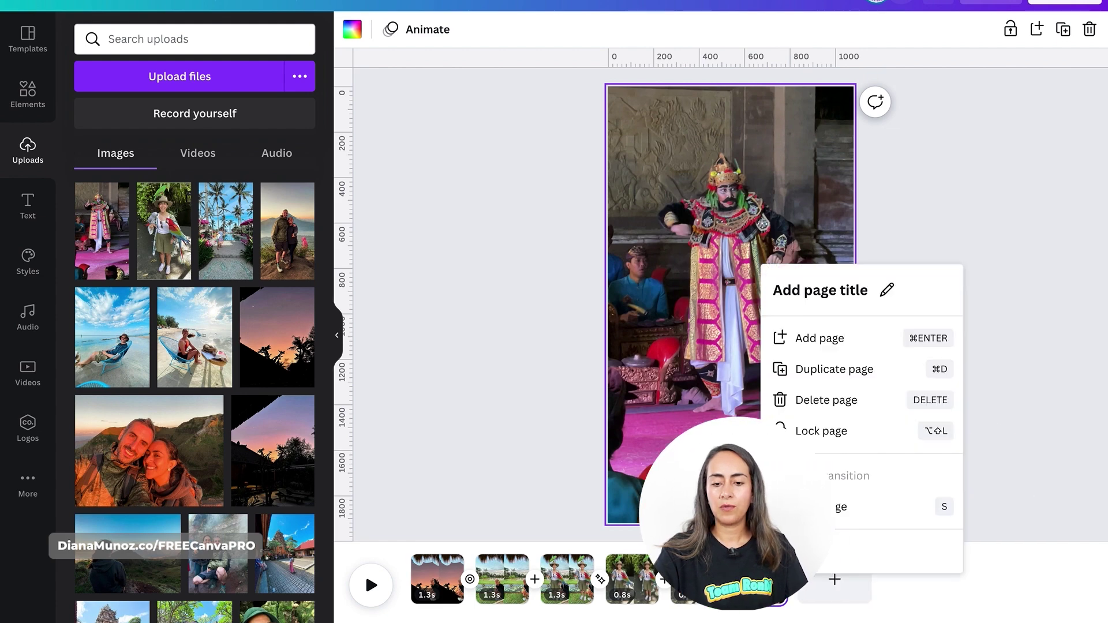
left_click(845, 521)
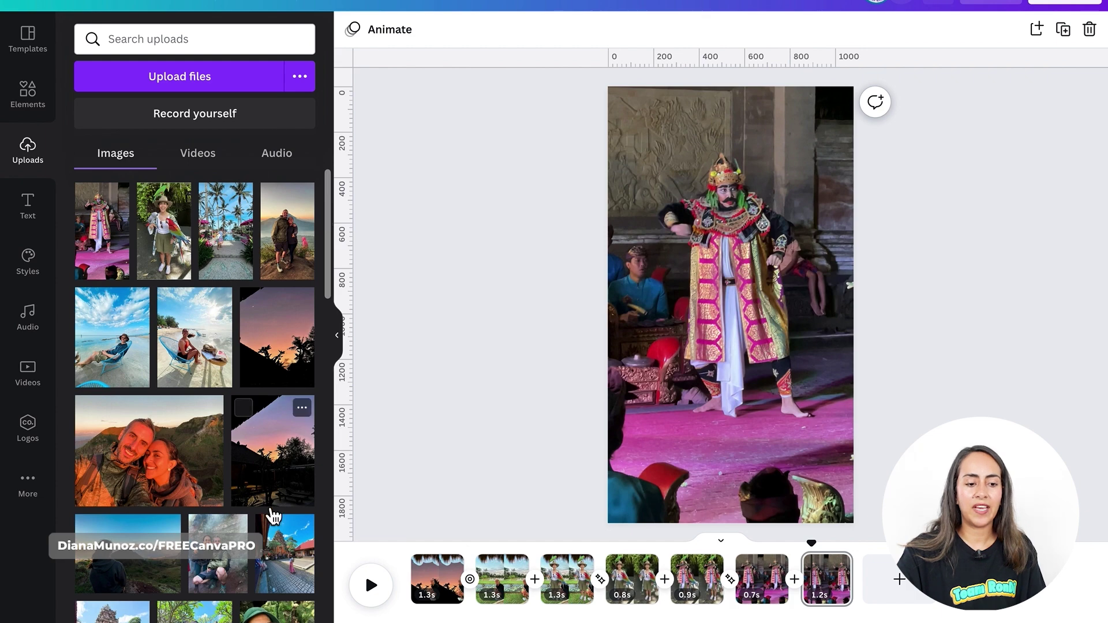
scroll(274, 515, "down", 10)
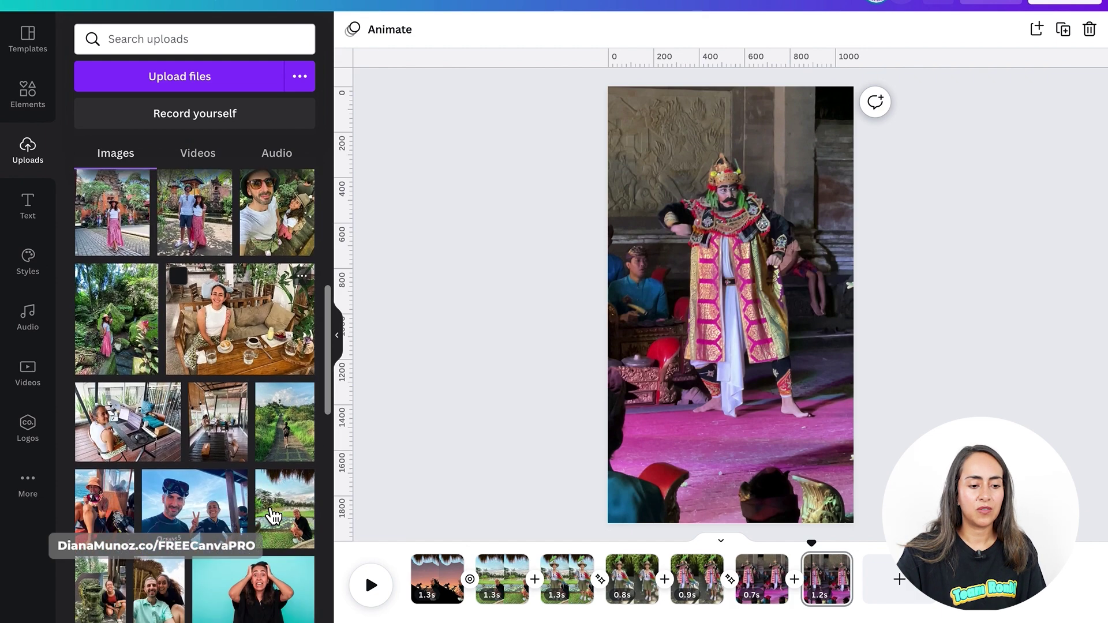
scroll(274, 515, "down", 1)
Add the statue-and-woman photo as a new 5.0s final page and onto page 7
left_click_drag(110, 565, 906, 587)
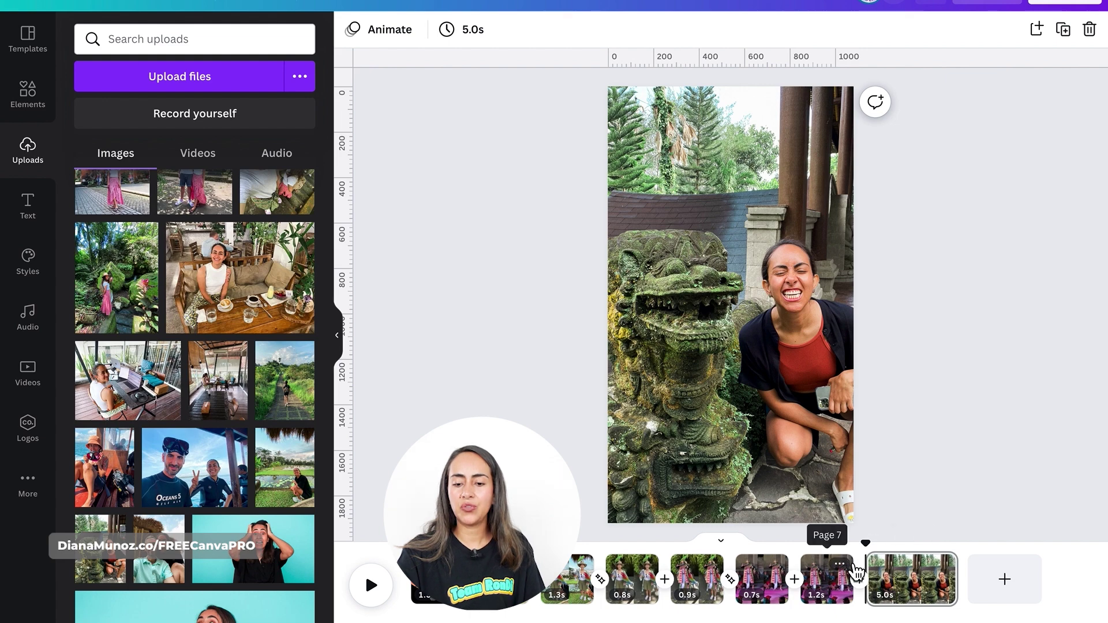
left_click_drag(865, 544, 830, 553)
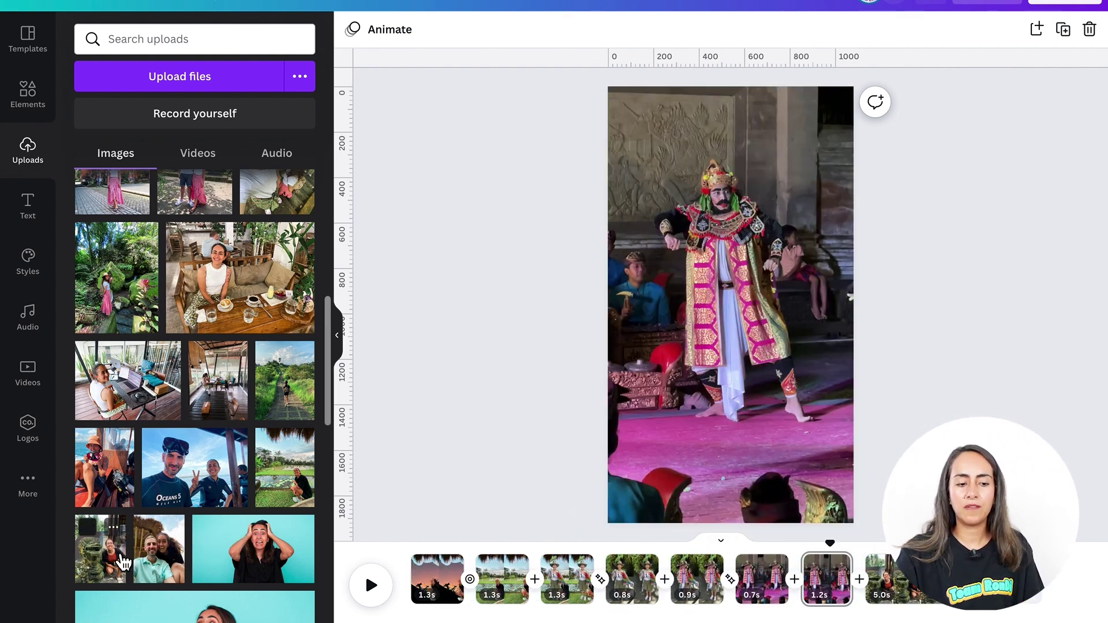
left_click(123, 561)
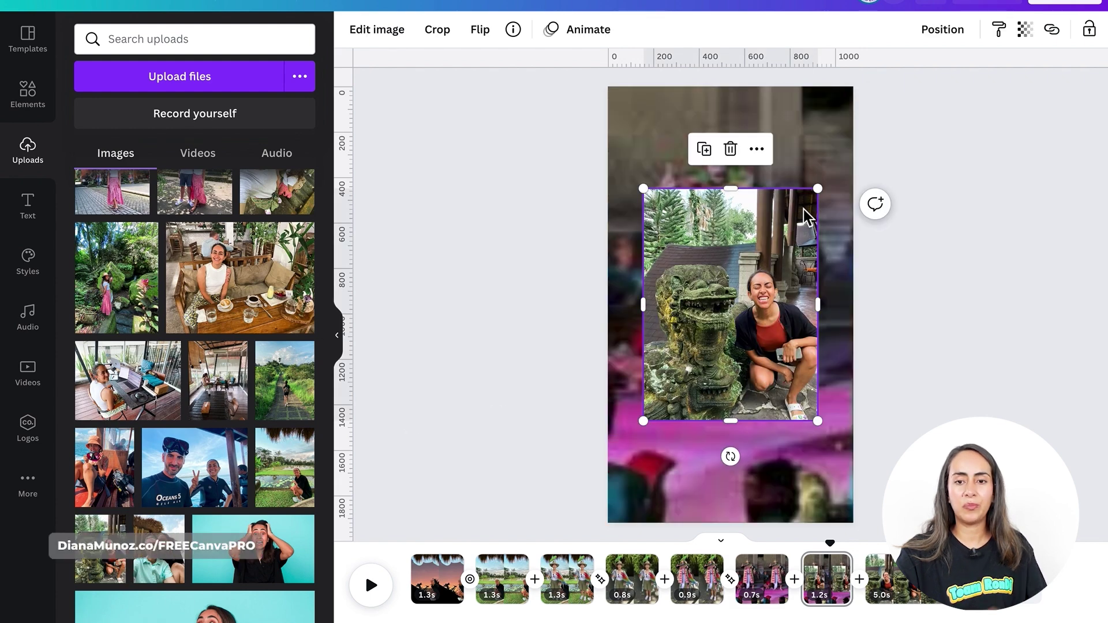
Enlarge the statue photo on page 7 and crop it to its lower portion
left_click_drag(824, 195, 927, 119)
left_click_drag(785, 87, 790, 221)
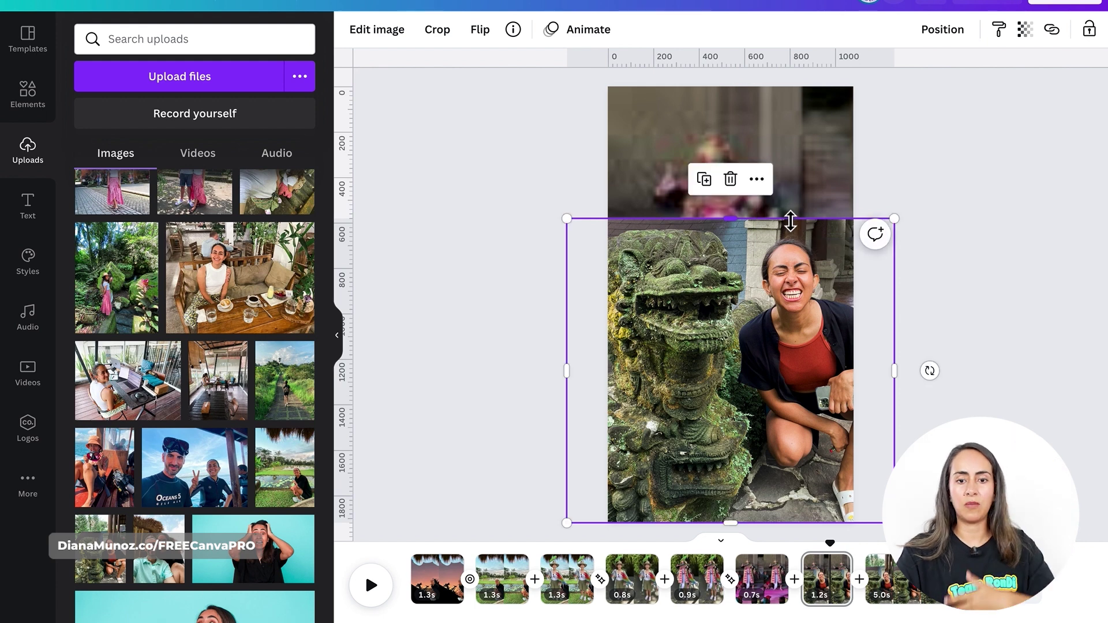
left_click(397, 36)
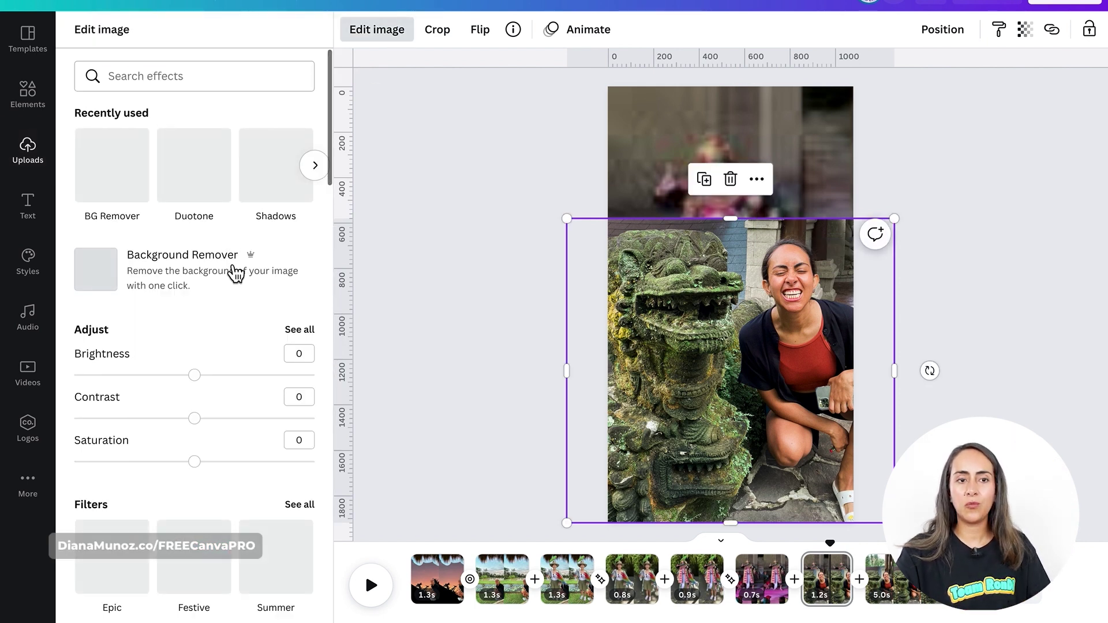
Remove the statue photo's background and crop its left side, leaving only the crouching woman
left_click(265, 284)
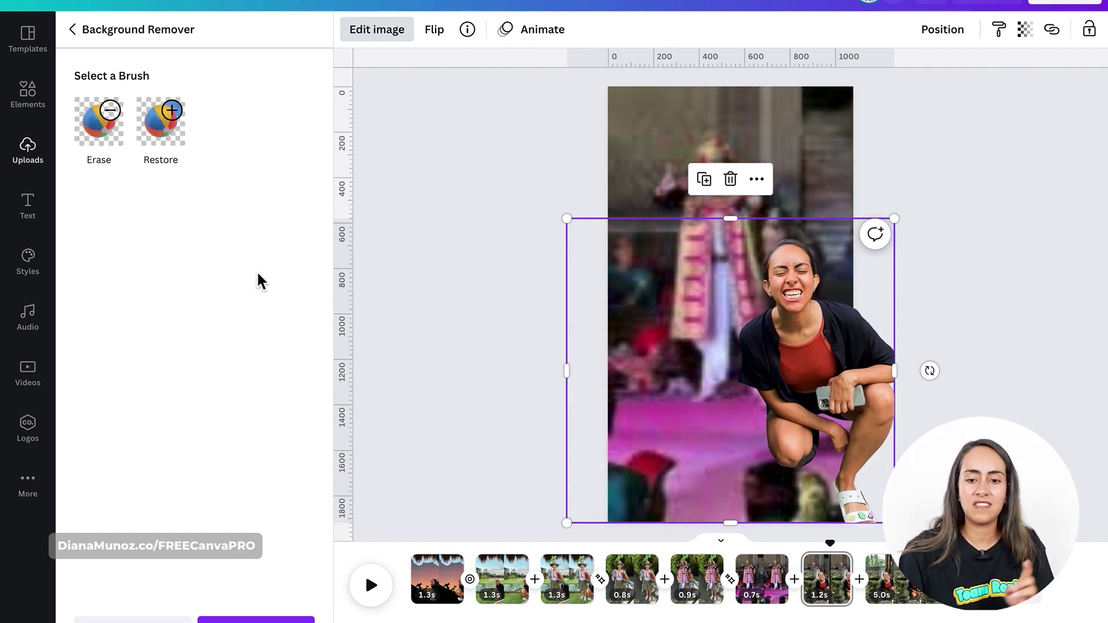
left_click_drag(566, 369, 731, 367)
left_click(257, 620)
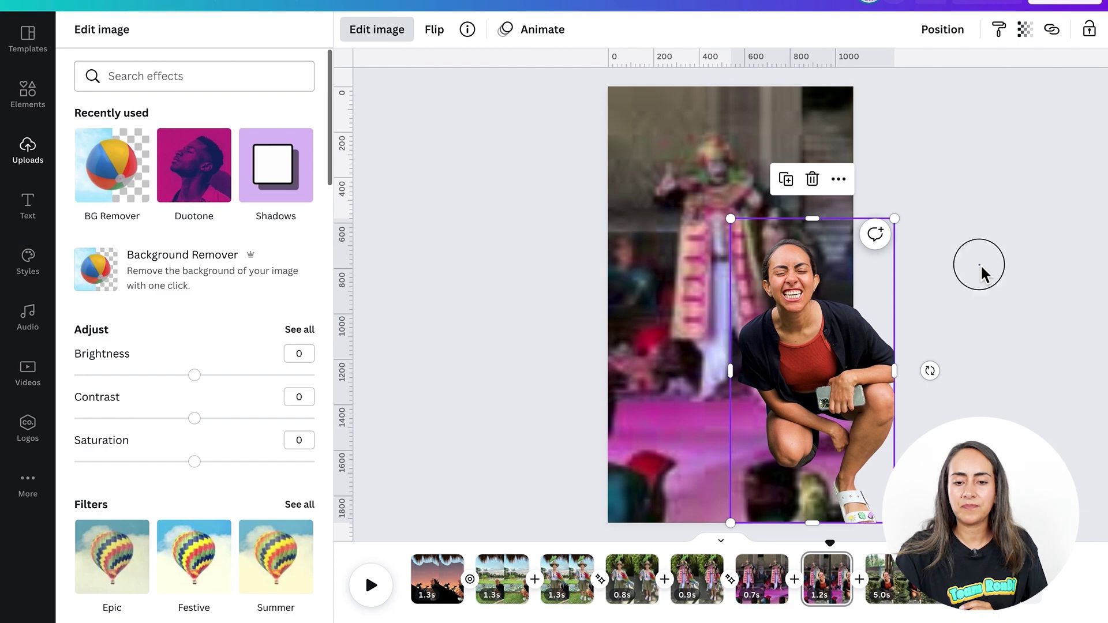
left_click(28, 144)
Add the mossy statue photo, enlarge it, crop its top and right, and remove its background
left_click(115, 571)
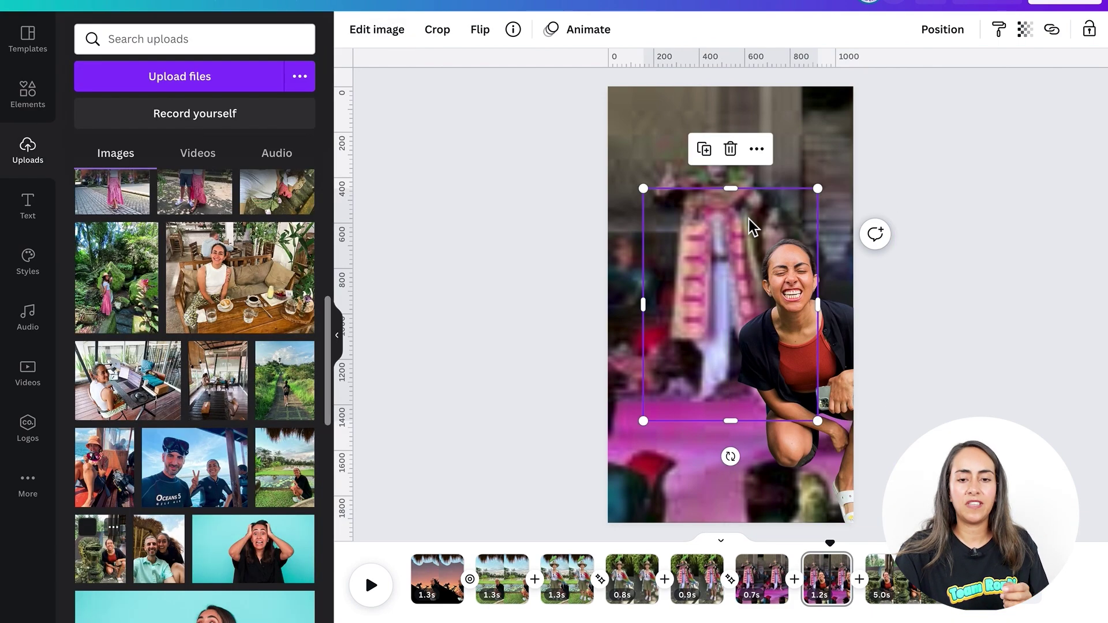
left_click_drag(820, 197, 952, 137)
left_click_drag(757, 91, 752, 219)
left_click_drag(902, 377, 769, 388)
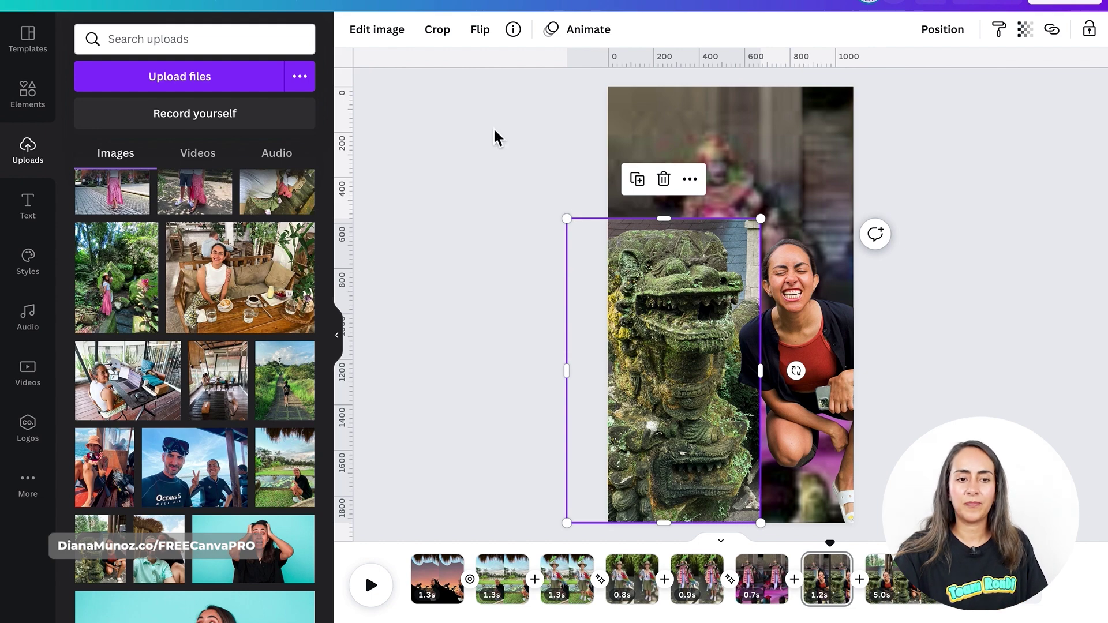
left_click(377, 34)
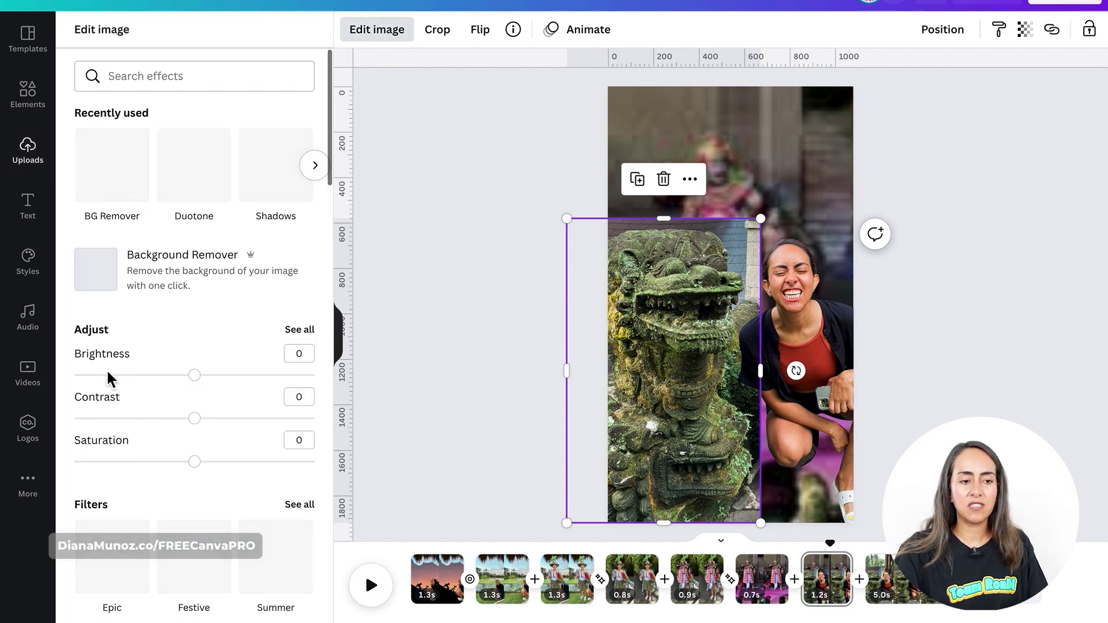
left_click(216, 297)
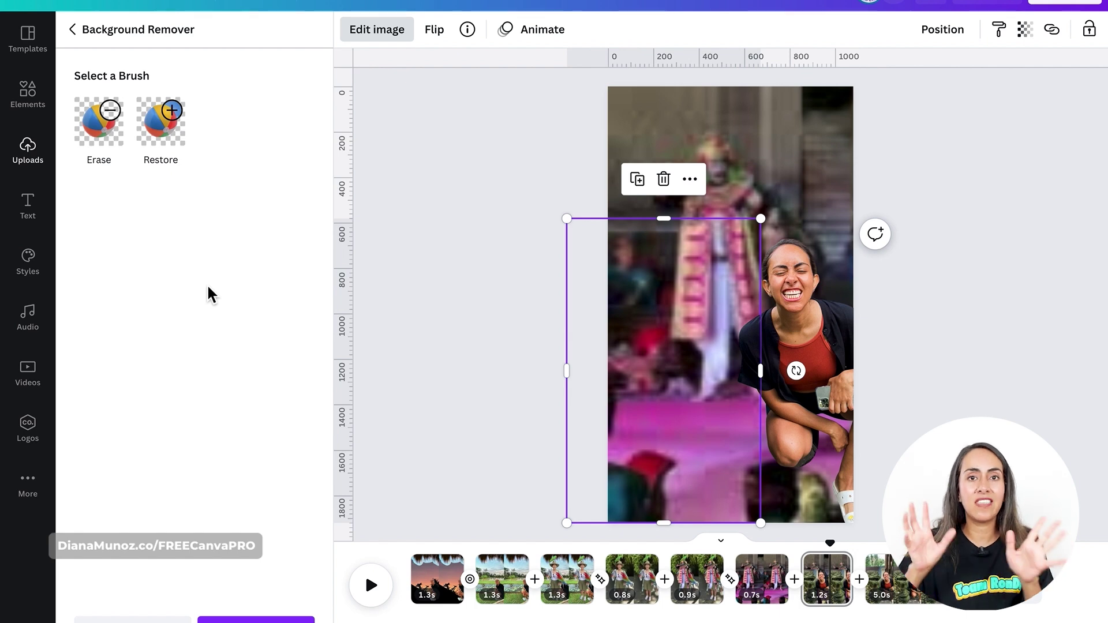
Erase the woman from the statue cut-out with a size-92 brush and restore the statue's left side
left_click(161, 152)
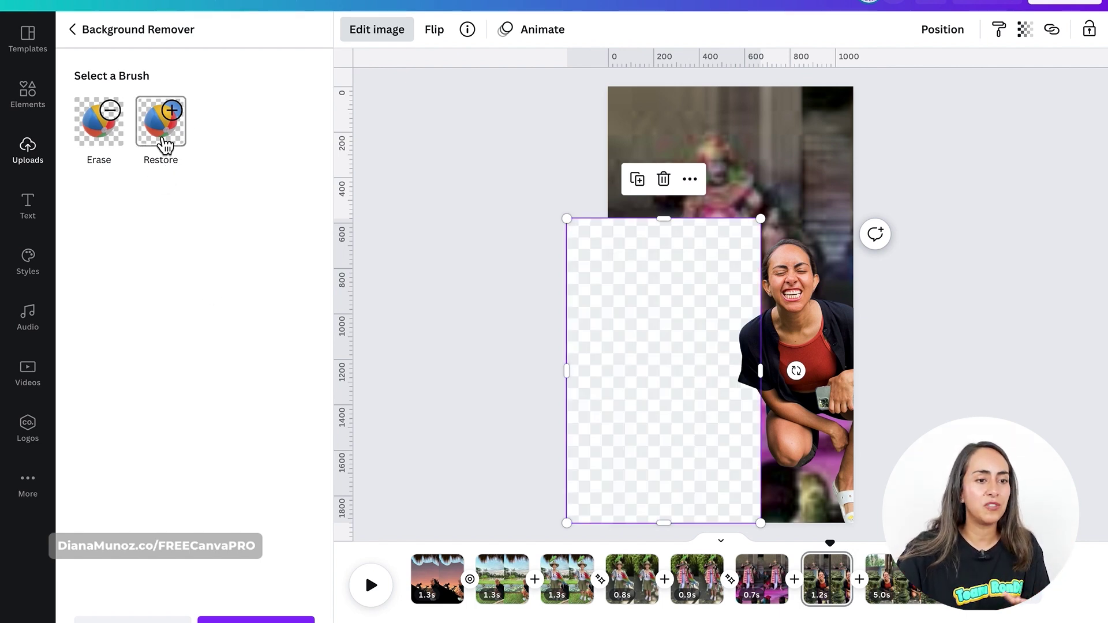
left_click(89, 124)
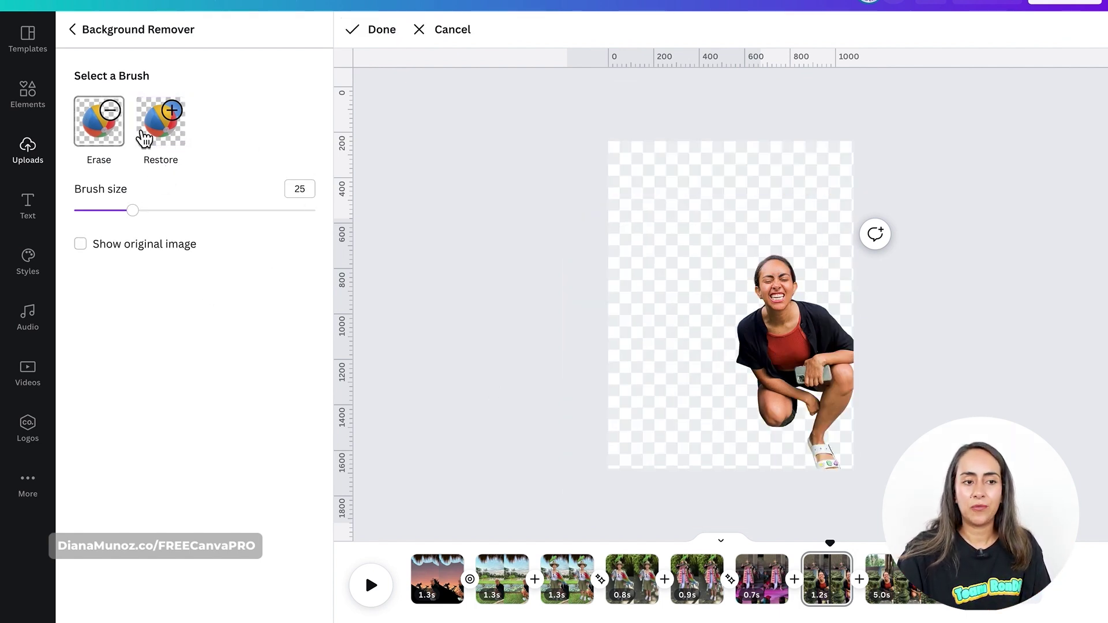
left_click(295, 210)
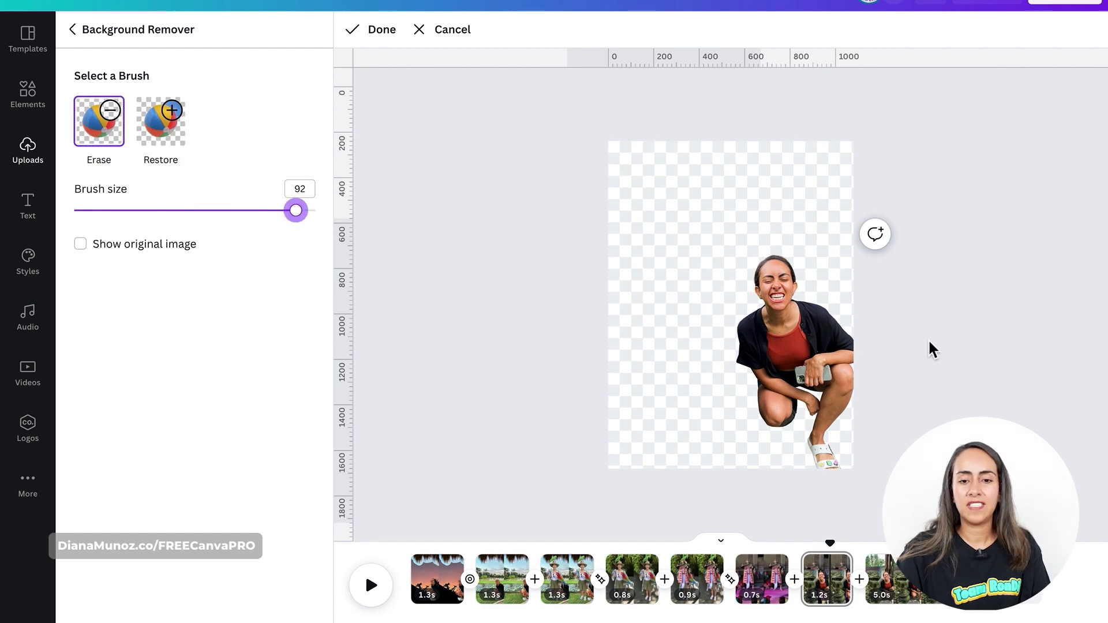
mouse_move(781, 284)
left_mouse_down()
mouse_move(753, 357)
mouse_move(778, 406)
mouse_move(802, 408)
mouse_move(817, 472)
mouse_move(819, 360)
mouse_move(838, 368)
mouse_move(832, 402)
mouse_move(838, 353)
mouse_move(787, 288)
mouse_move(790, 372)
left_mouse_up()
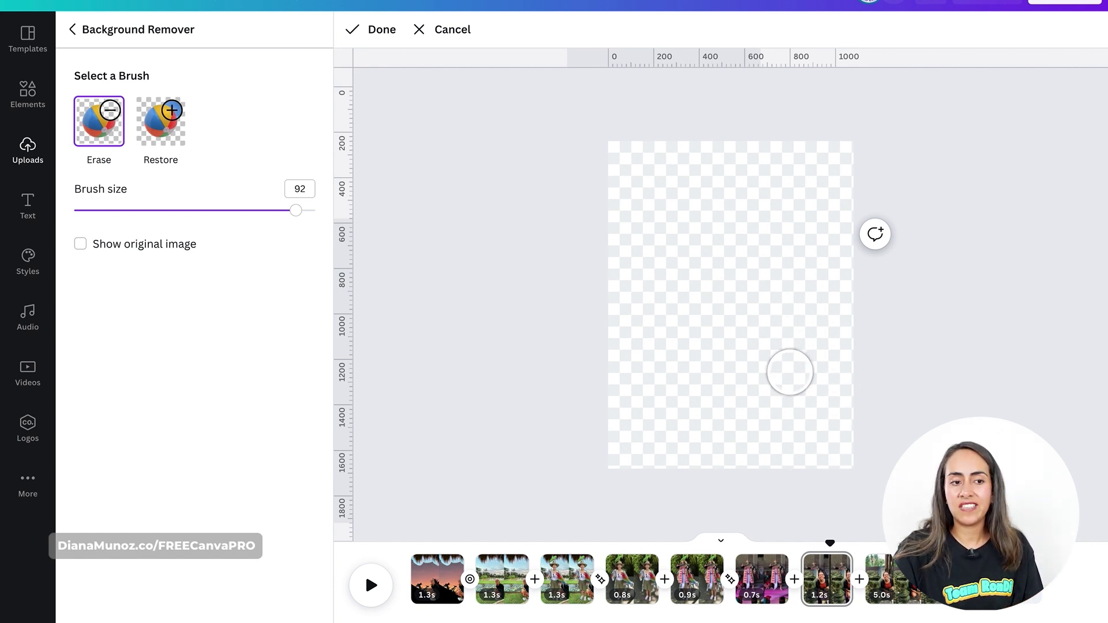
left_click(181, 140)
mouse_move(629, 355)
left_mouse_down()
mouse_move(637, 272)
mouse_move(654, 260)
mouse_move(709, 273)
mouse_move(684, 291)
mouse_move(736, 325)
mouse_move(643, 371)
mouse_move(655, 370)
mouse_move(687, 456)
mouse_move(717, 458)
left_mouse_up()
Erase the brick background beside the statue with a size-72 brush, then apply the cut-out
left_click(98, 121)
left_click_drag(296, 210, 247, 210)
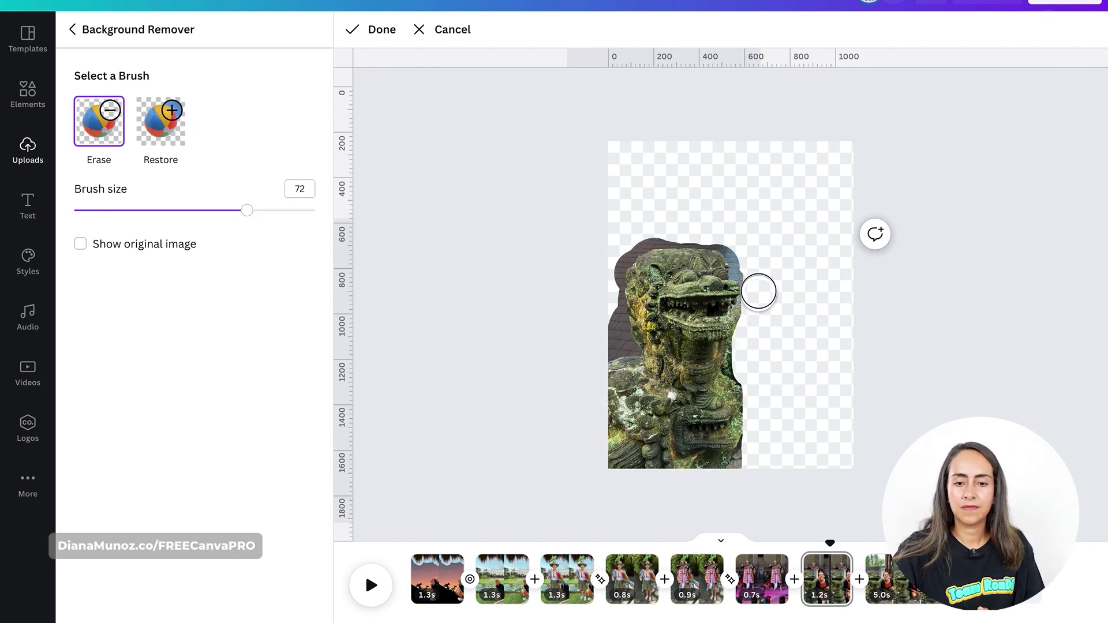
mouse_move(621, 244)
left_mouse_down()
mouse_move(604, 293)
mouse_move(612, 337)
left_mouse_up()
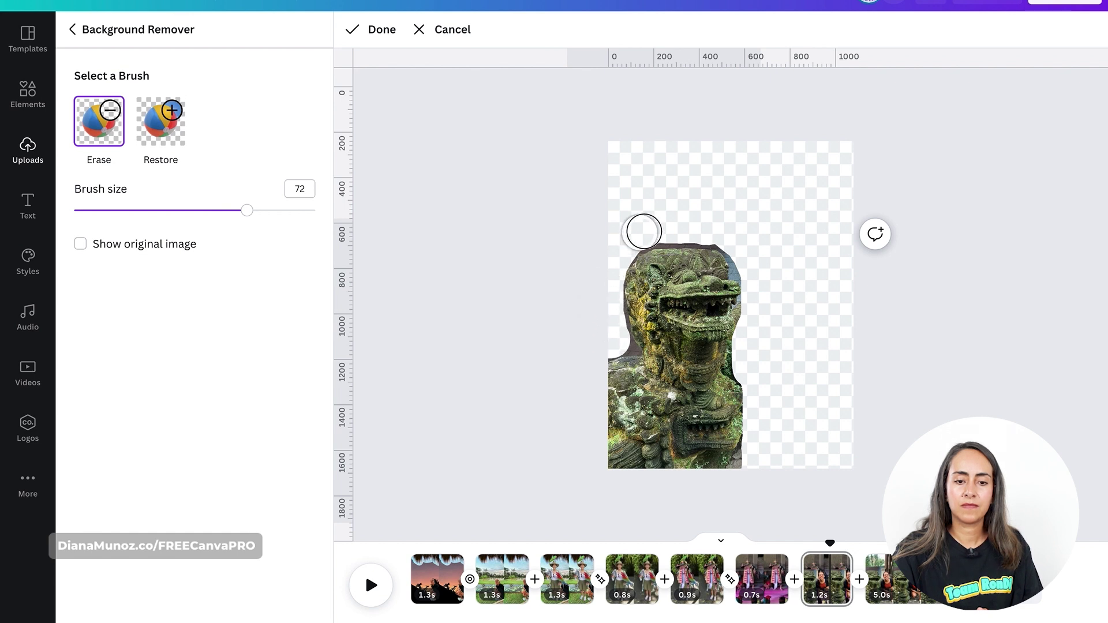
left_click(160, 121)
left_click(120, 137)
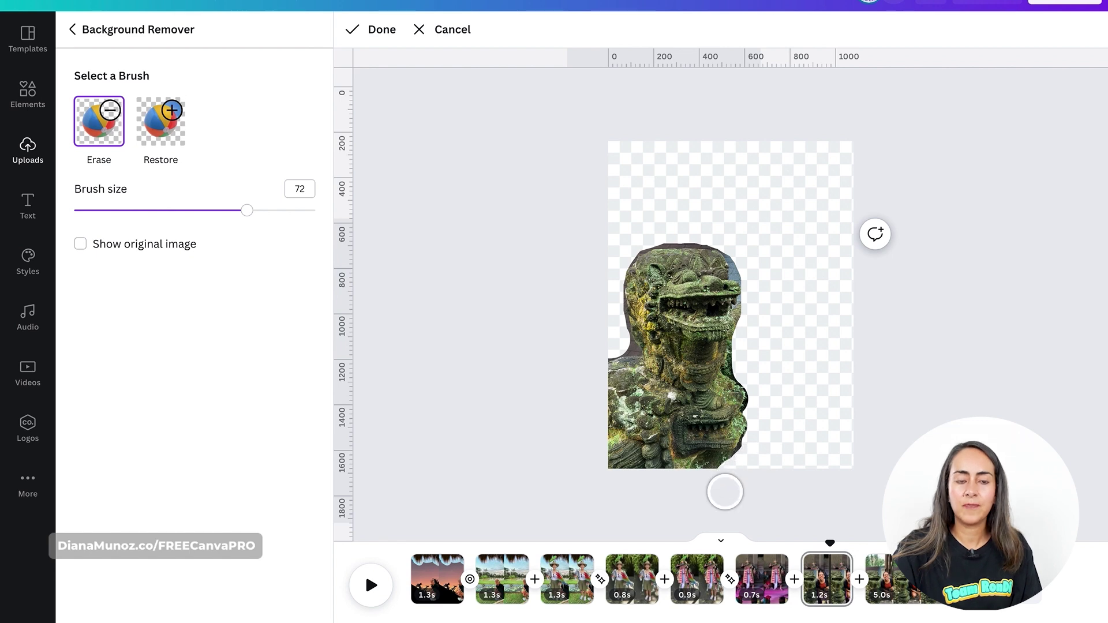
left_click(374, 47)
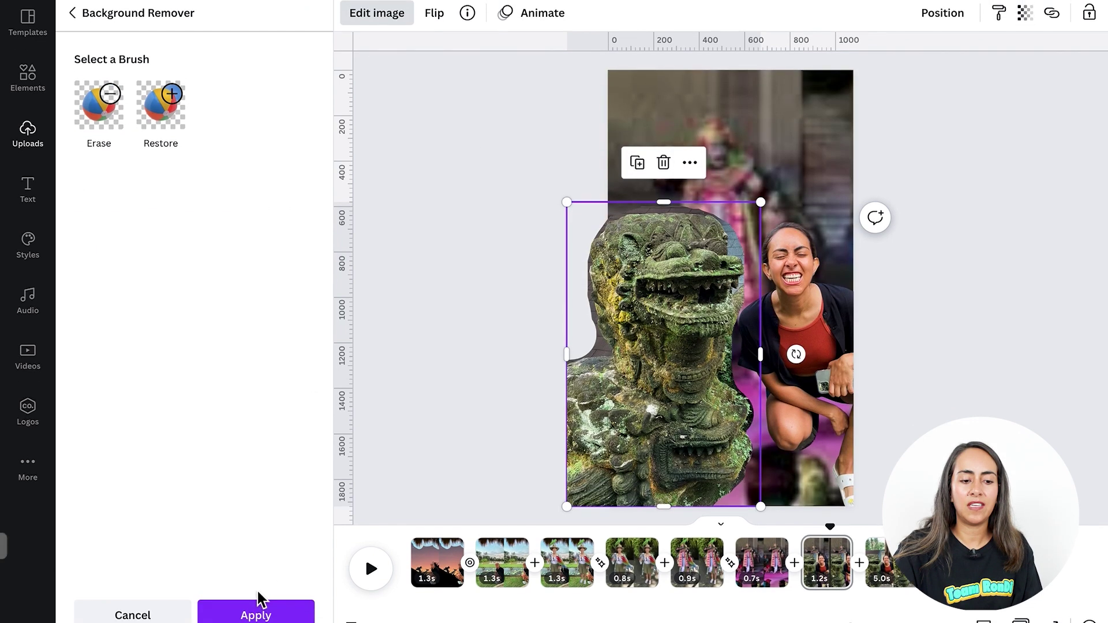
left_click(257, 603)
Give the statue cut-out a Pop animation that plays on enter
left_click(732, 345)
left_click(584, 32)
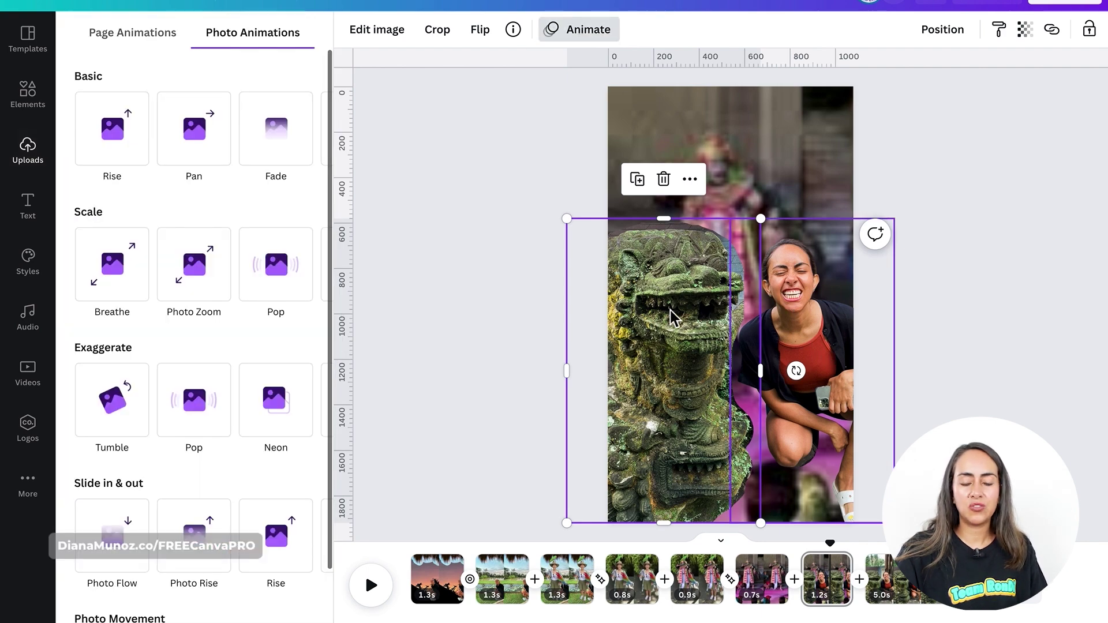
left_click(275, 292)
left_click(184, 390)
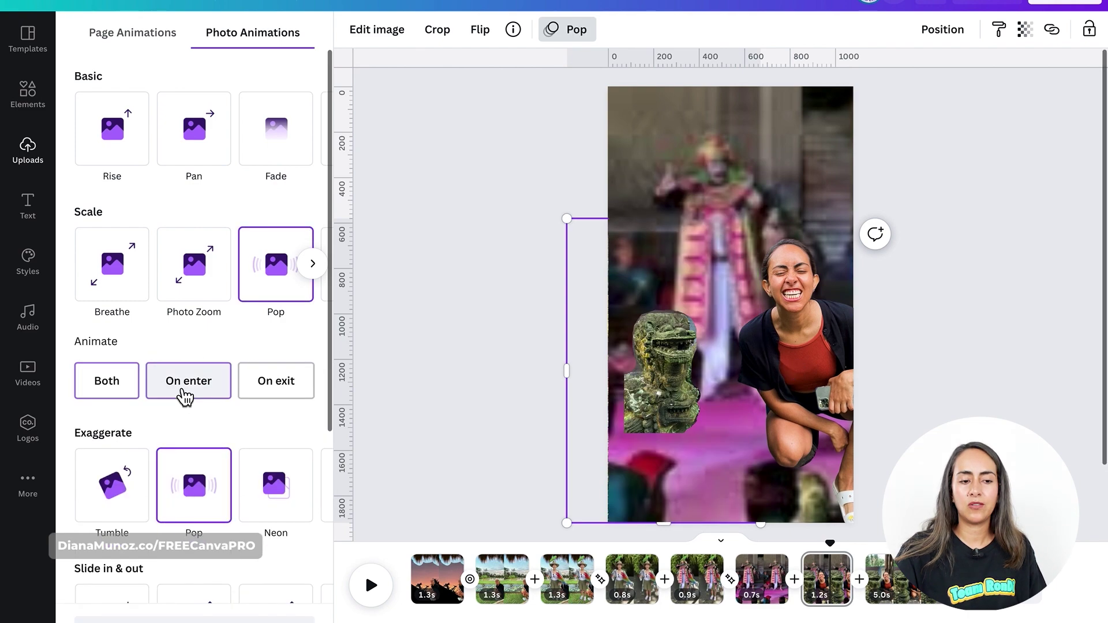
Give the woman cut-out a Pop animation that plays on enter
left_click(831, 327)
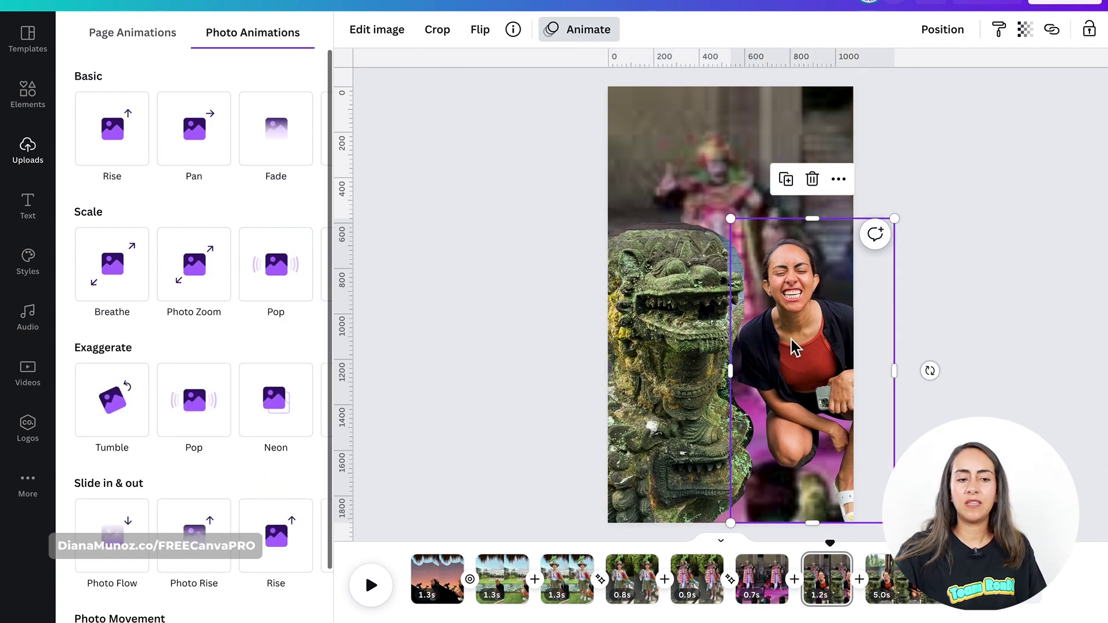
left_click(278, 295)
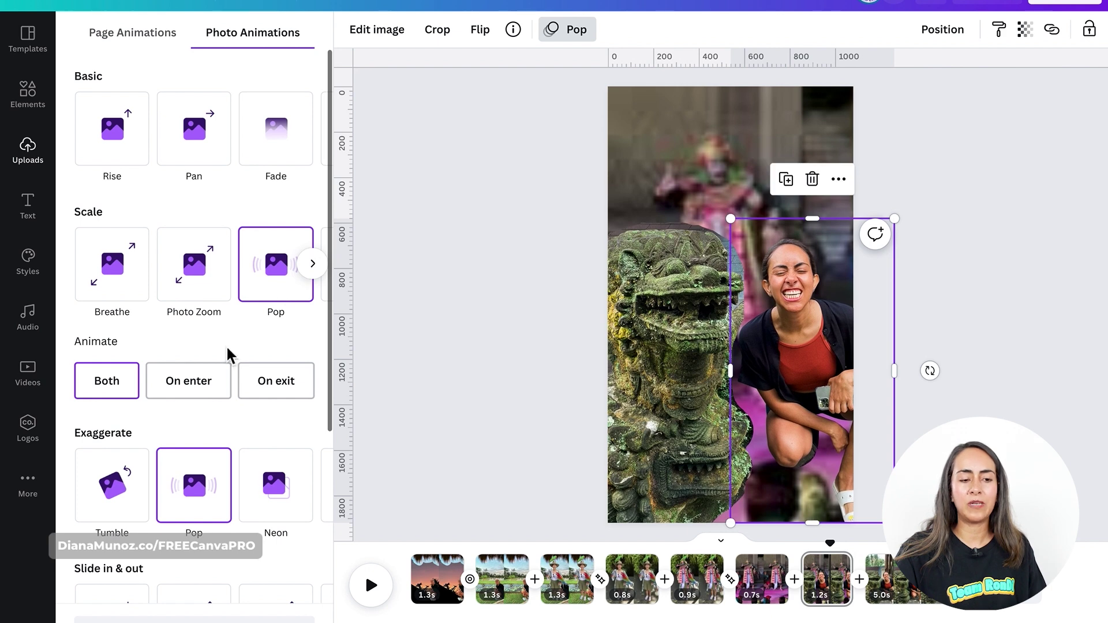
left_click(210, 395)
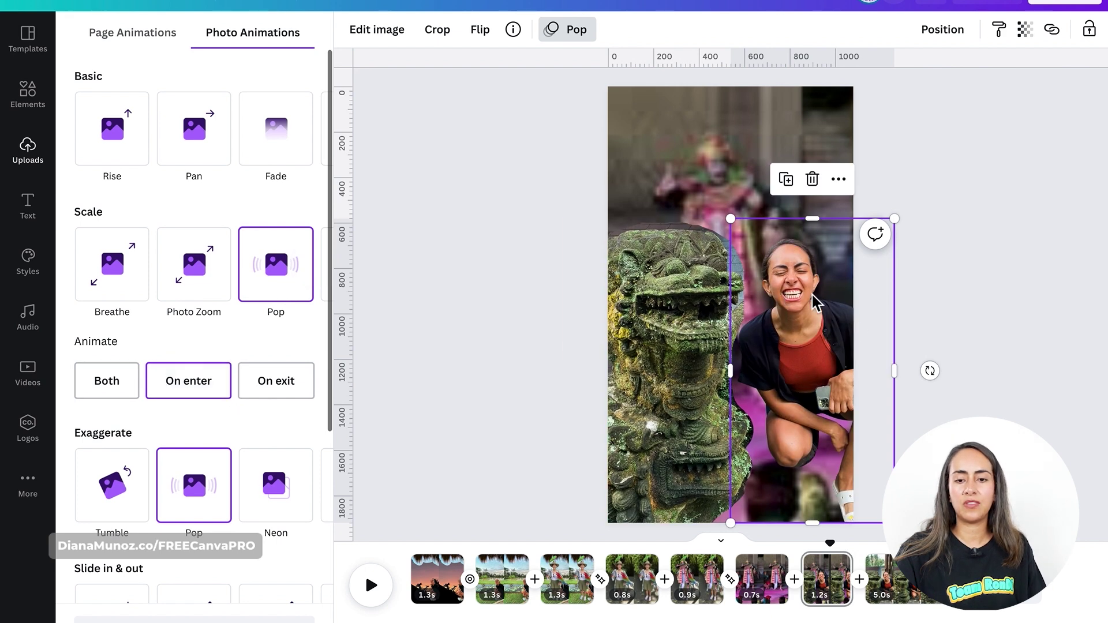
left_click(980, 297)
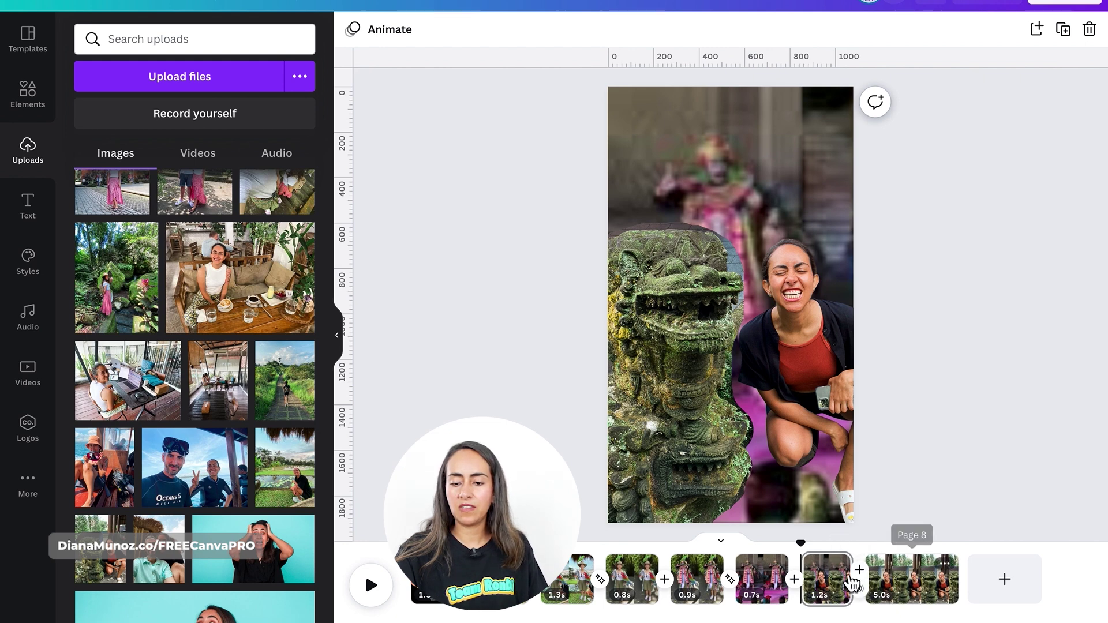
Add a 0.5s inward Circle Wipe transition between pages 7 and 8
left_click(865, 594)
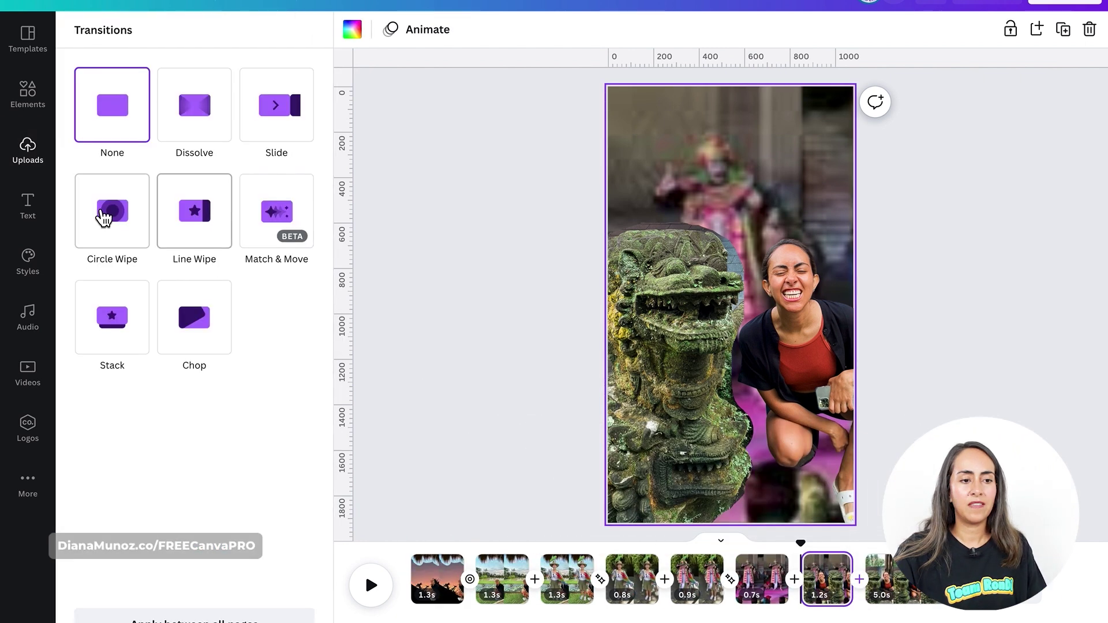
left_click(115, 247)
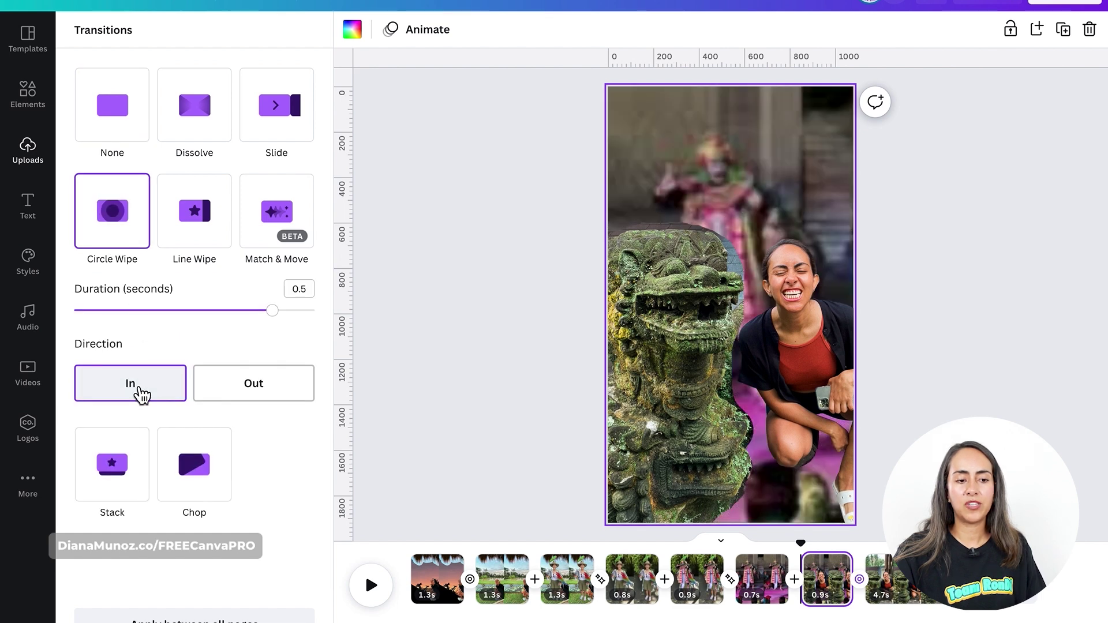
left_click(878, 534)
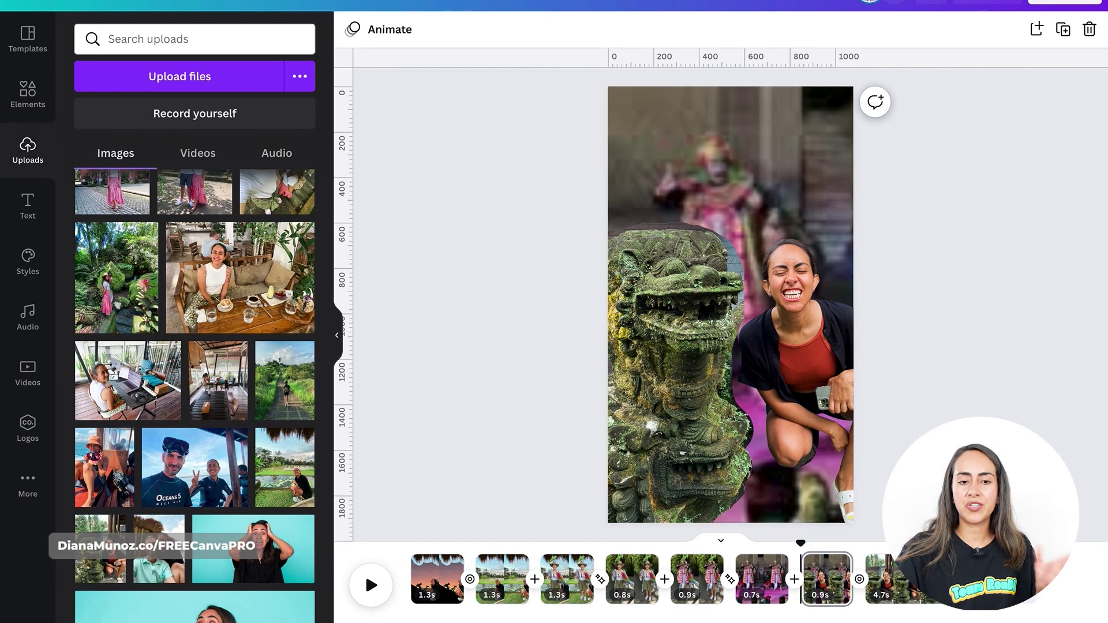
scroll(102, 335, "up", 5)
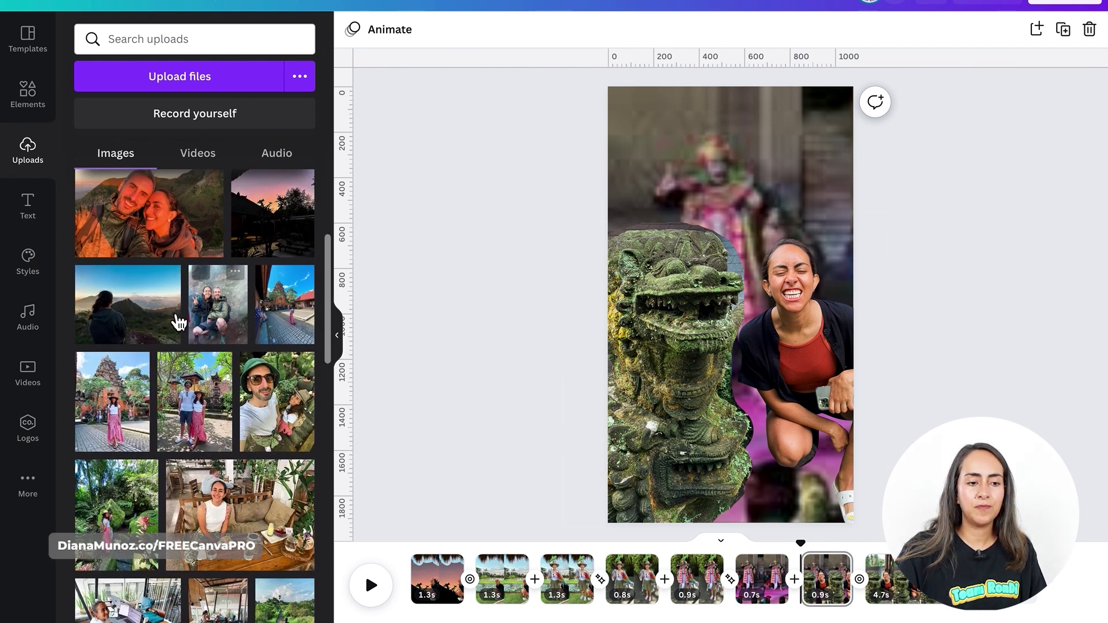
Add the mountain photo as a new last page and trim it to about 1 second
left_click_drag(168, 317, 892, 598)
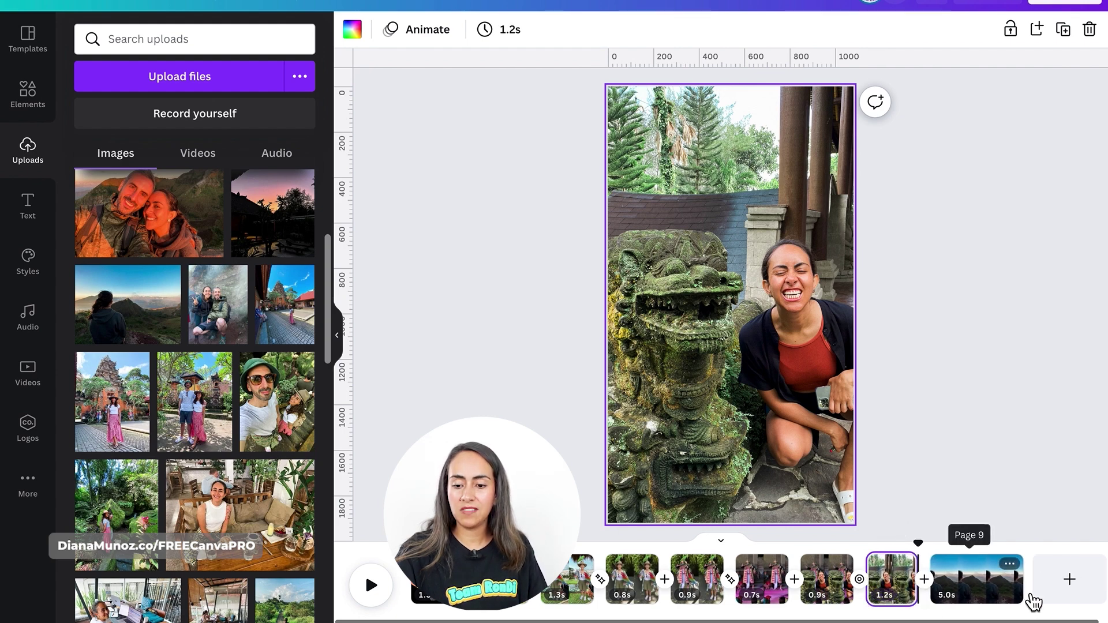
left_click_drag(979, 595, 948, 595)
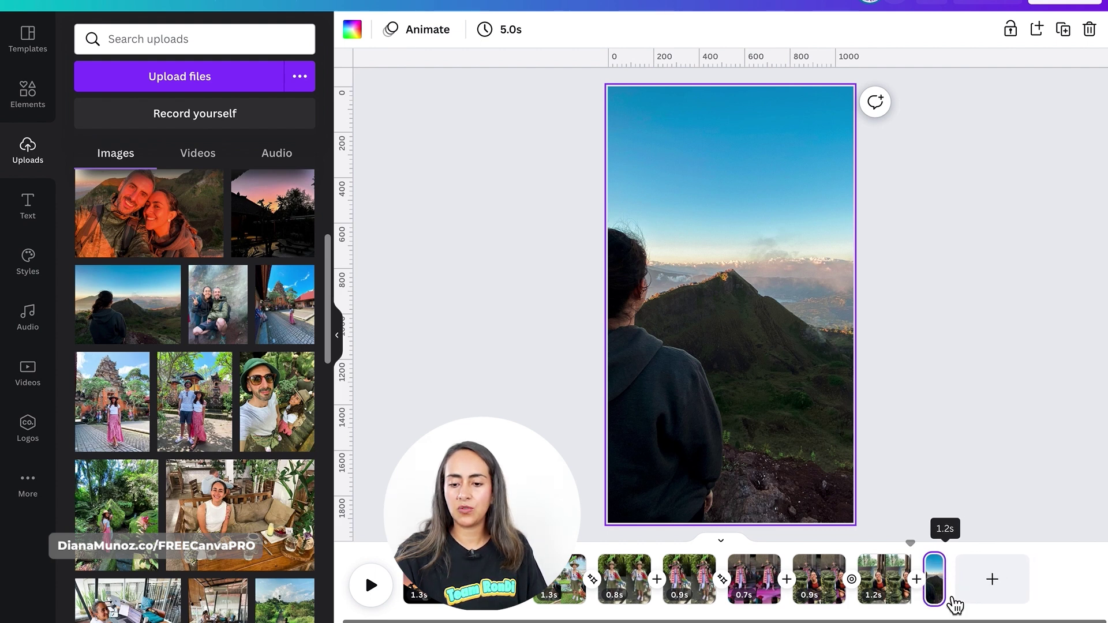
left_click_drag(955, 605, 952, 600)
Add a Chop transition before the mountain page and preview it
left_click(927, 594)
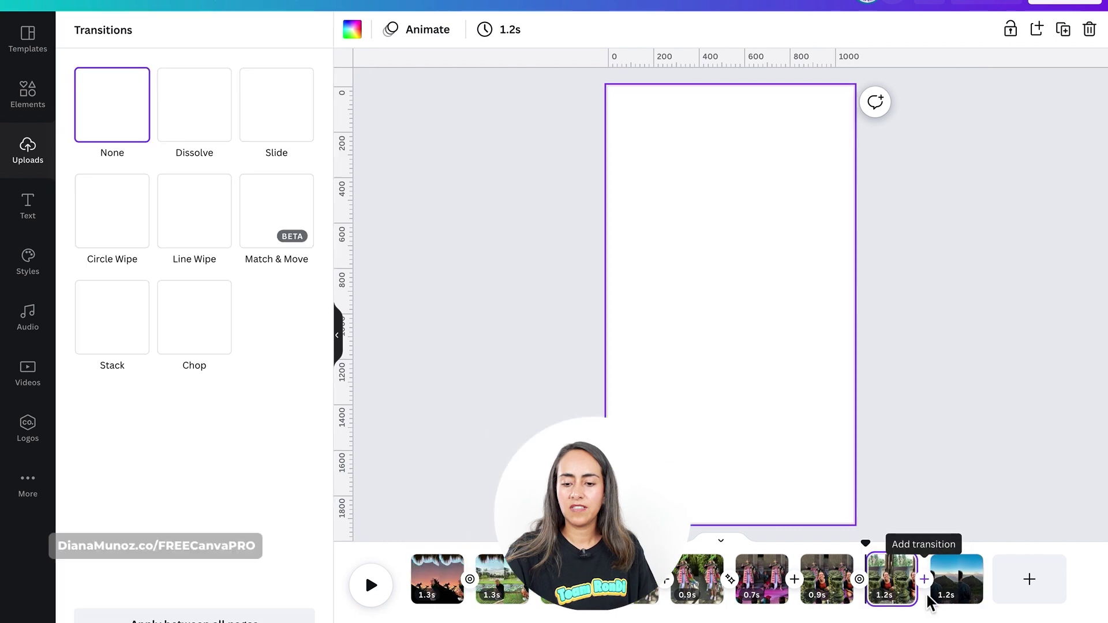
left_click(211, 346)
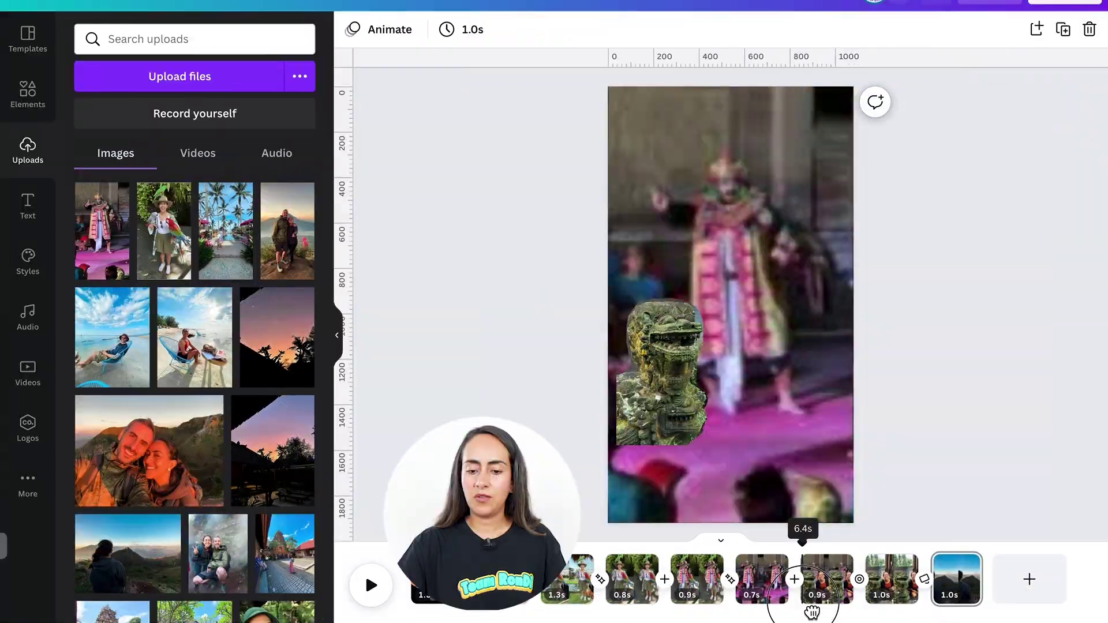
left_click_drag(812, 612, 957, 612)
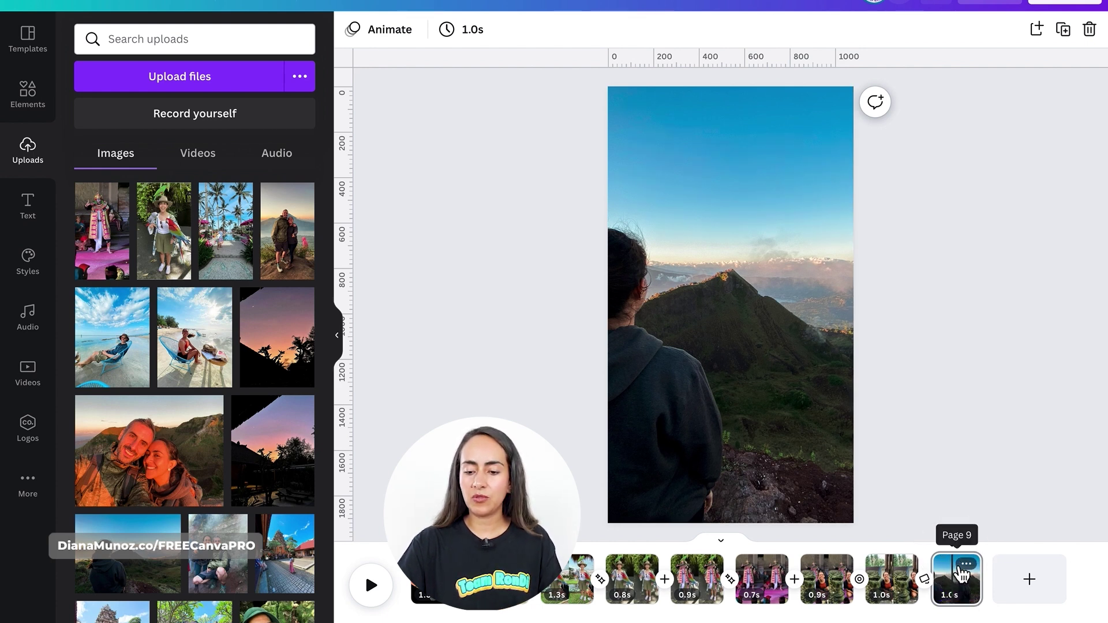
Split the mountain page into 0.5s and 0.6s pages and add a final 5.0s couple photo page
left_click(953, 543)
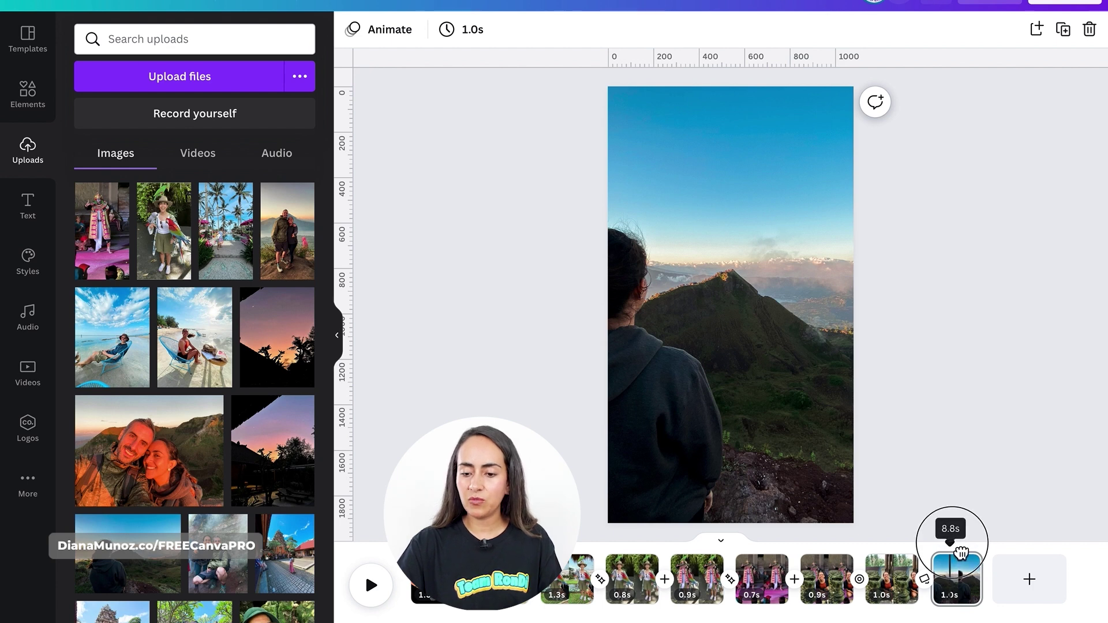
right_click(960, 579)
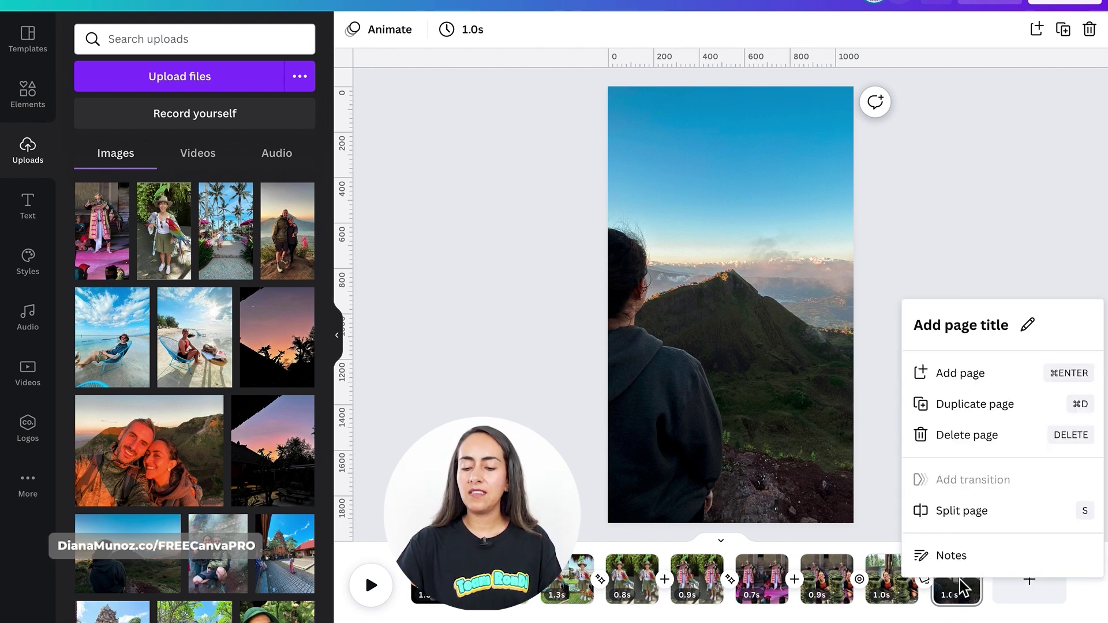
left_click(993, 522)
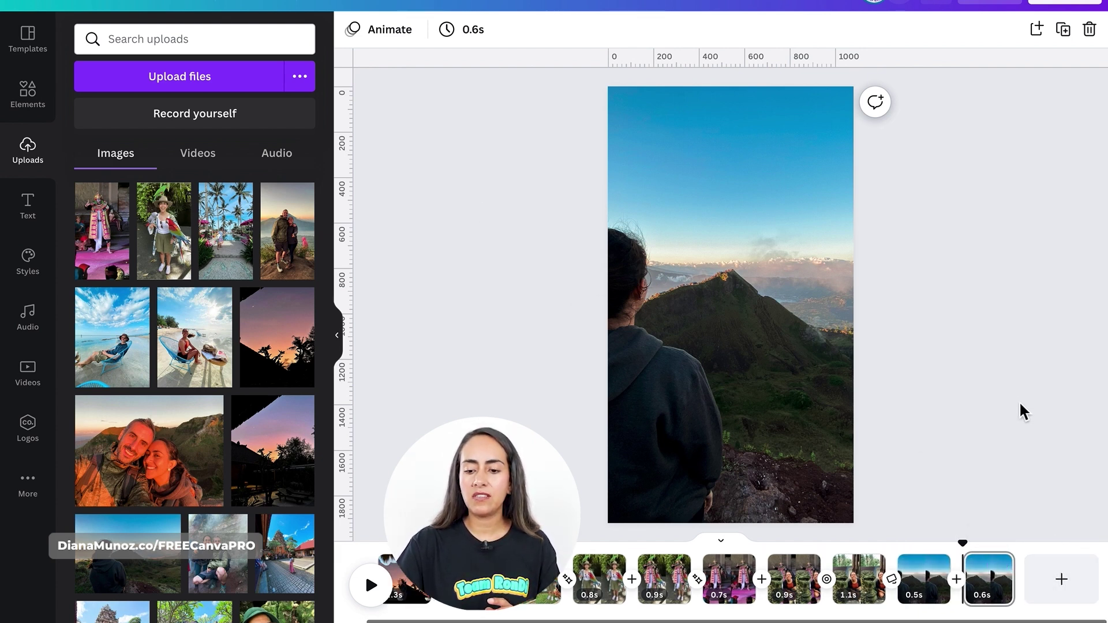
left_click_drag(288, 251, 1064, 589)
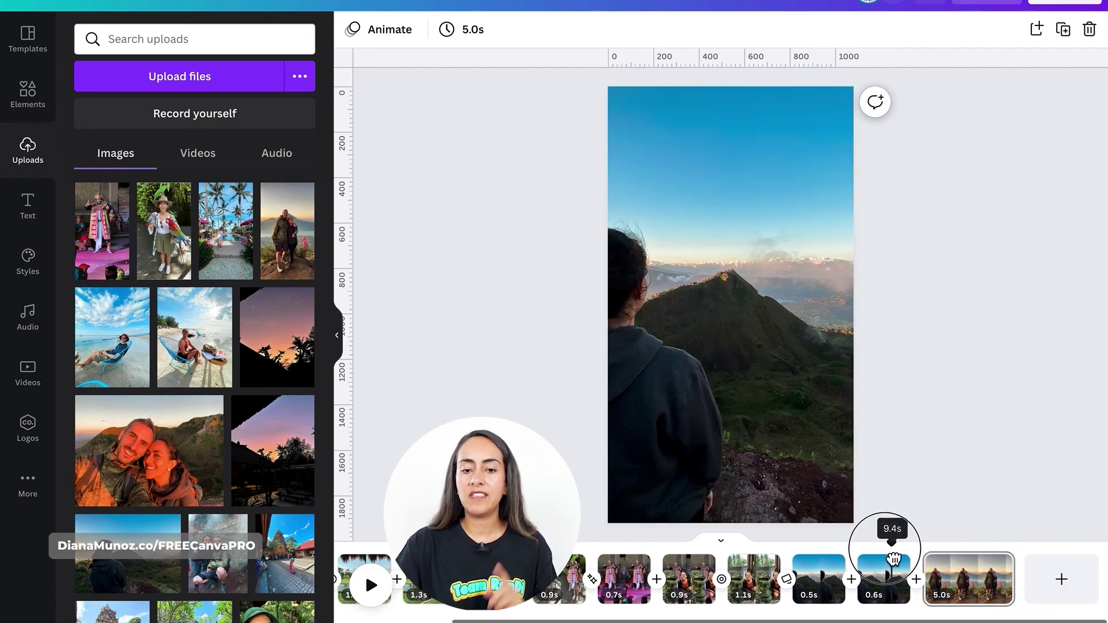
left_click(893, 563)
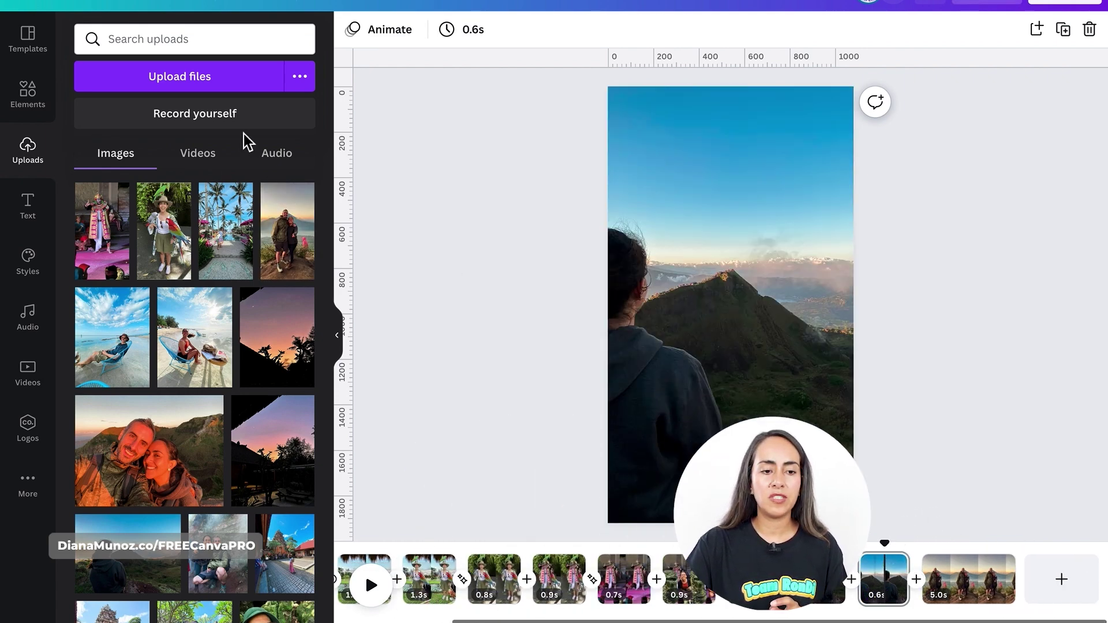
Add the couple's sunrise photo to the 0.6s page, enlarge it, and crop all four sides
left_click(314, 250)
left_click_drag(811, 164, 878, 107)
left_click_drag(768, 87, 769, 218)
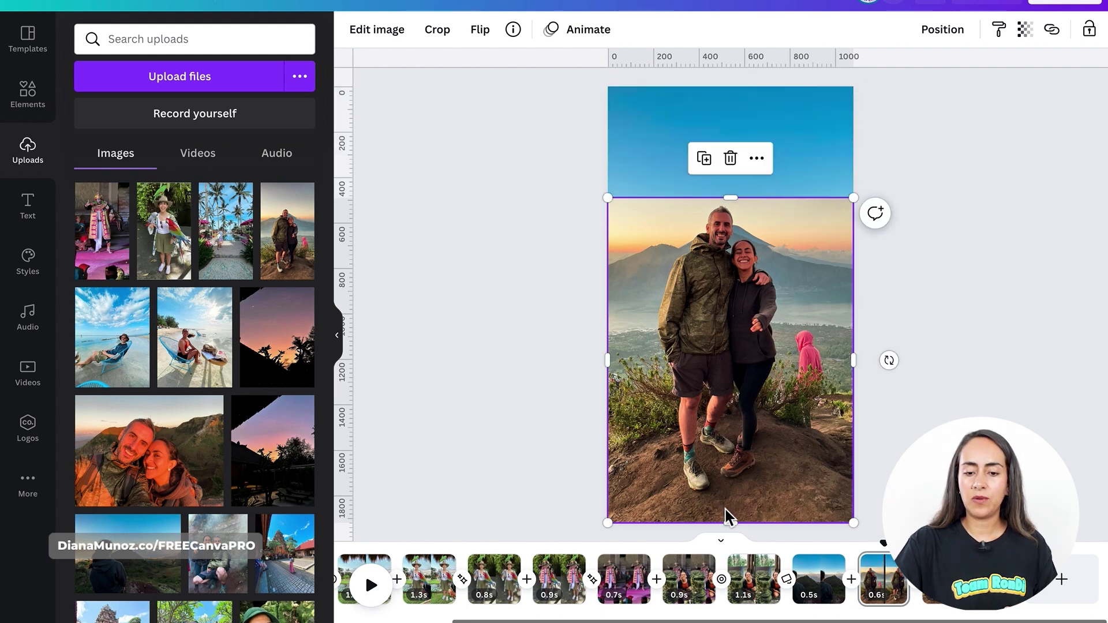
left_click_drag(736, 527, 733, 511)
left_click_drag(854, 352, 801, 353)
left_click_drag(613, 354, 639, 354)
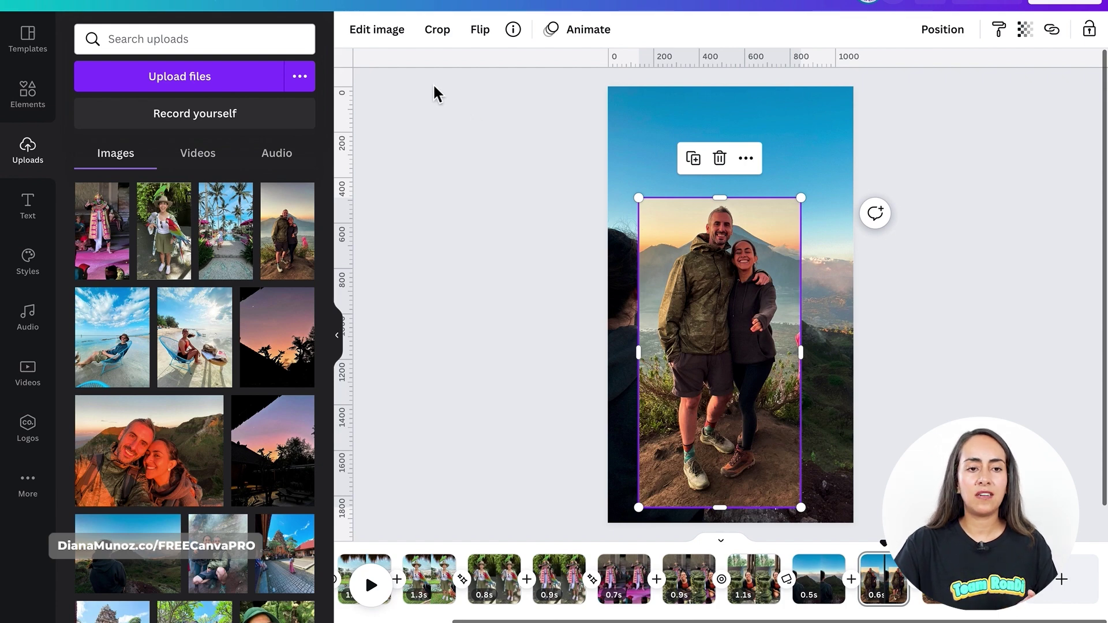
Remove the couple photo's background with Background Remover
left_click(378, 30)
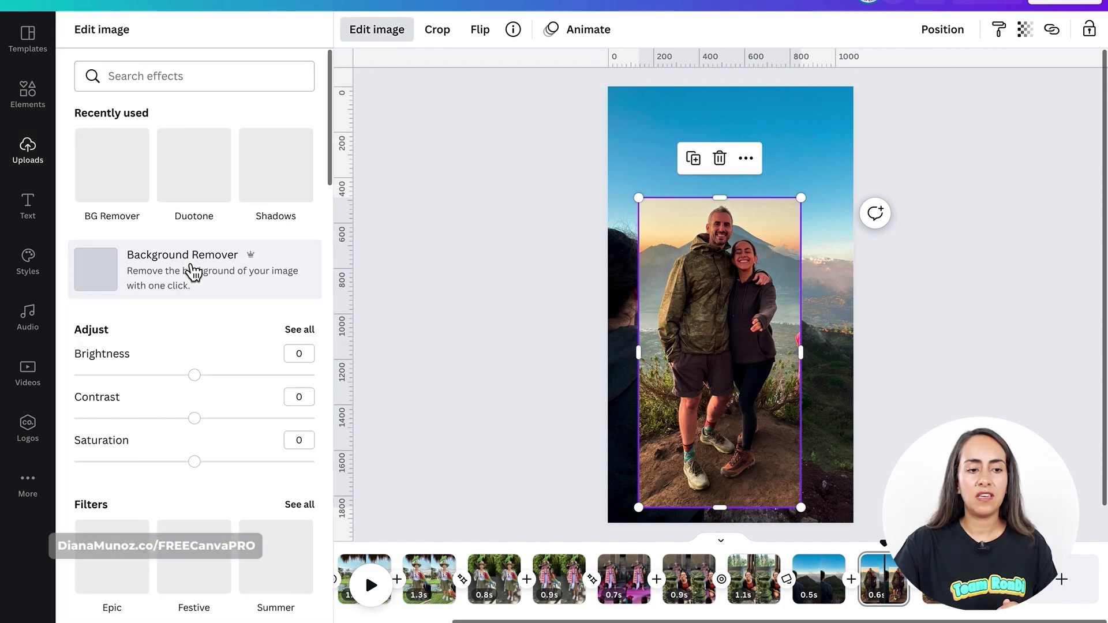
left_click(221, 265)
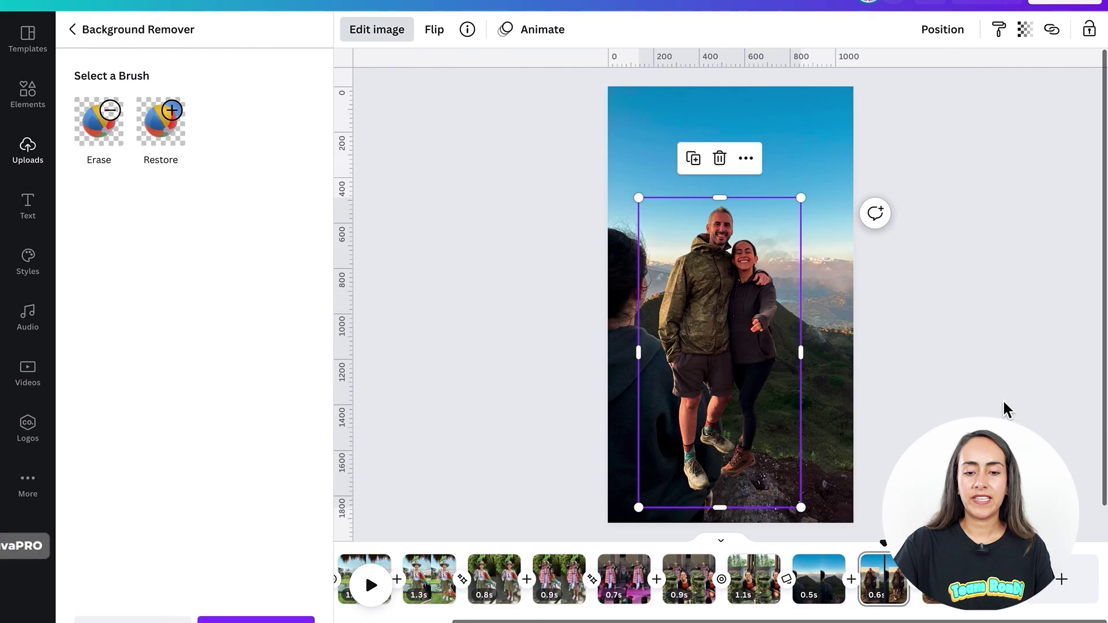
left_click(264, 613)
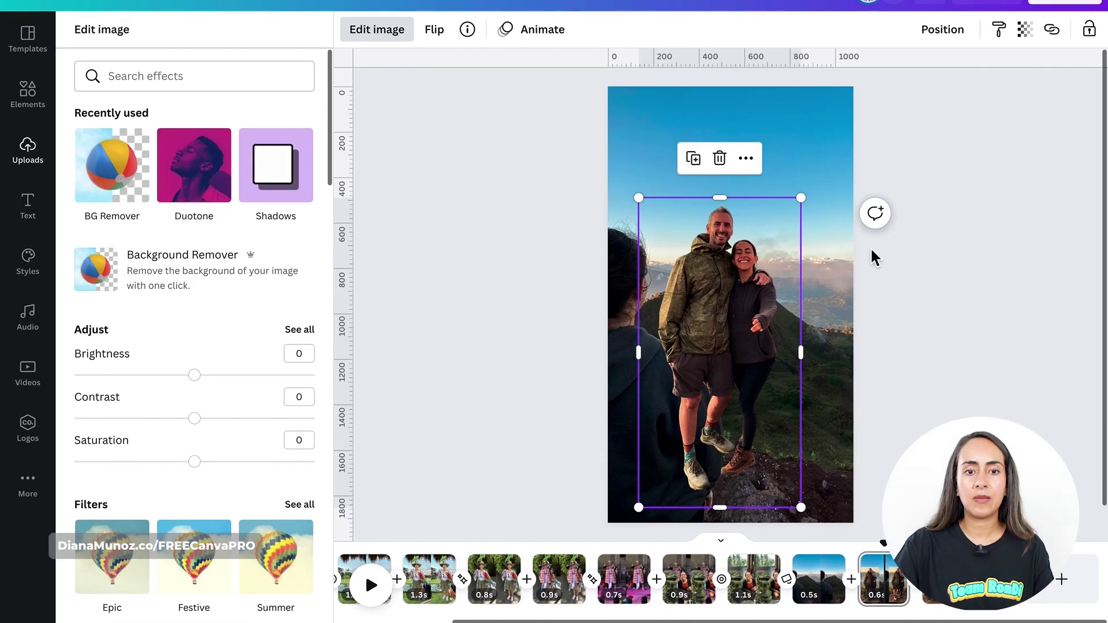
Give the couple photo the Pop animation
left_click(529, 34)
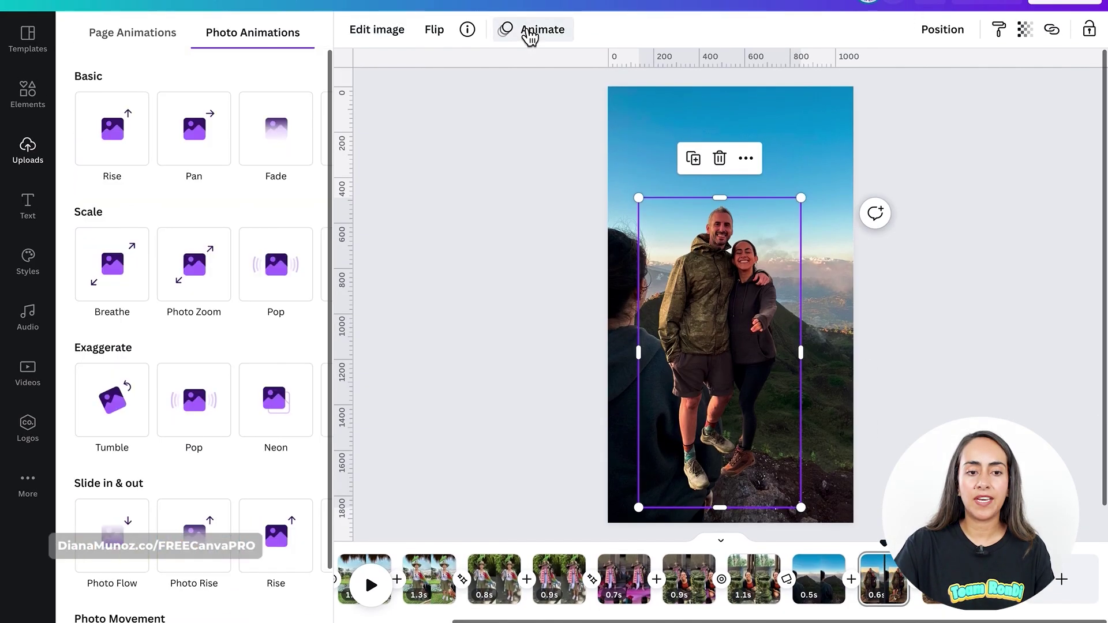
left_click(286, 258)
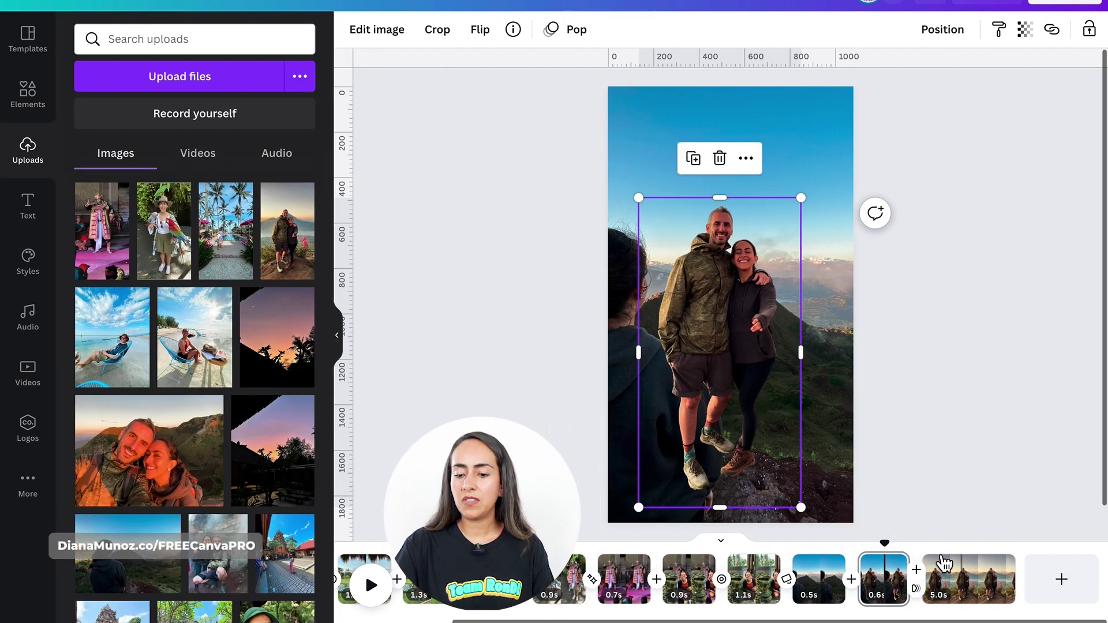
left_click(923, 599)
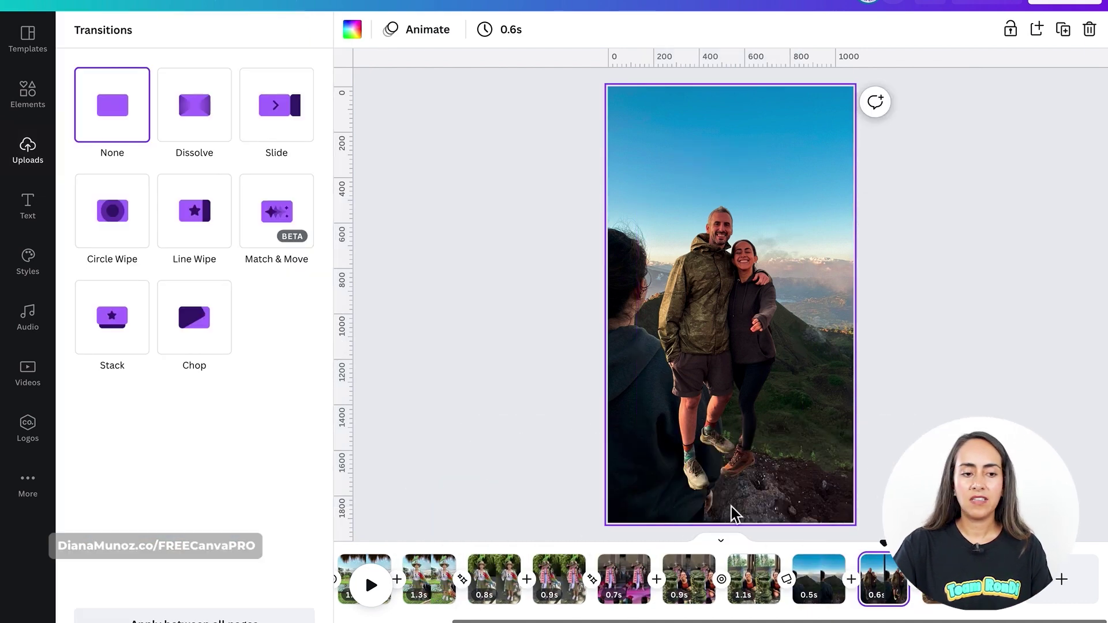
Add an upward Line Wipe after the couple page and trim the final page to 2.1s
left_click(196, 231)
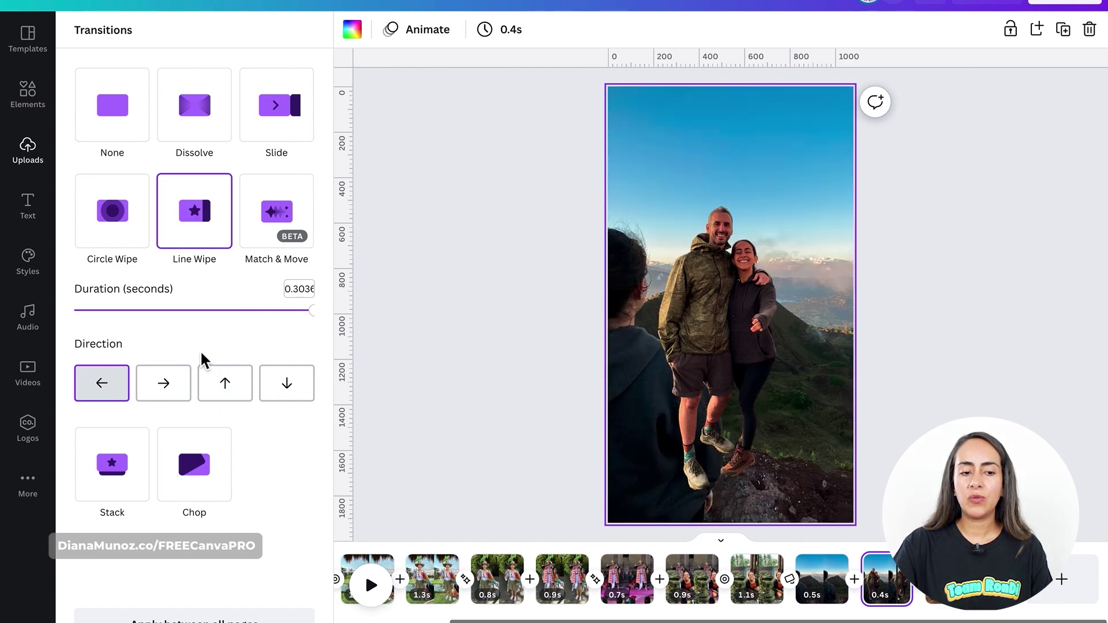
left_click(241, 398)
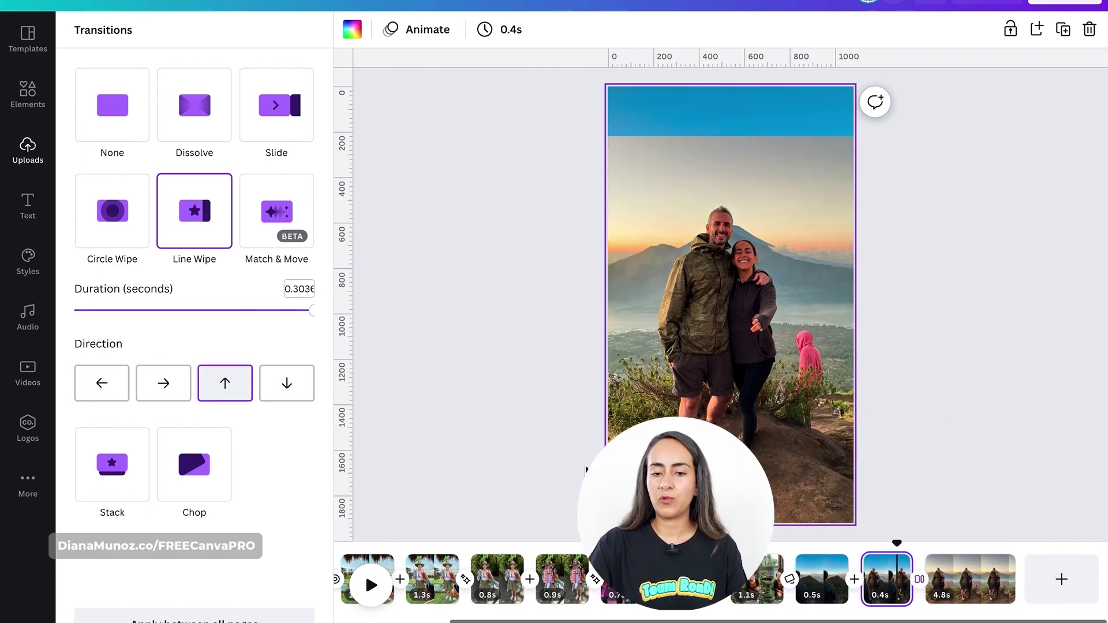
left_click(1007, 580)
left_click_drag(1048, 585, 925, 594)
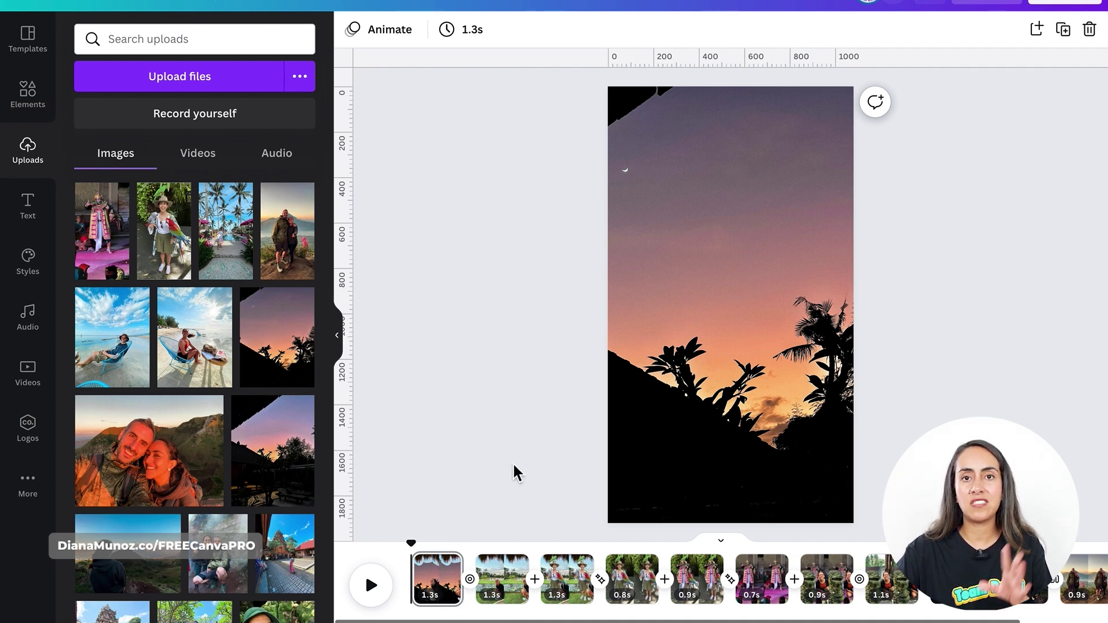
Set the opening sunset page timing to 1.0s and the rice-field page to 0.6s
left_click(451, 583)
left_click(526, 39)
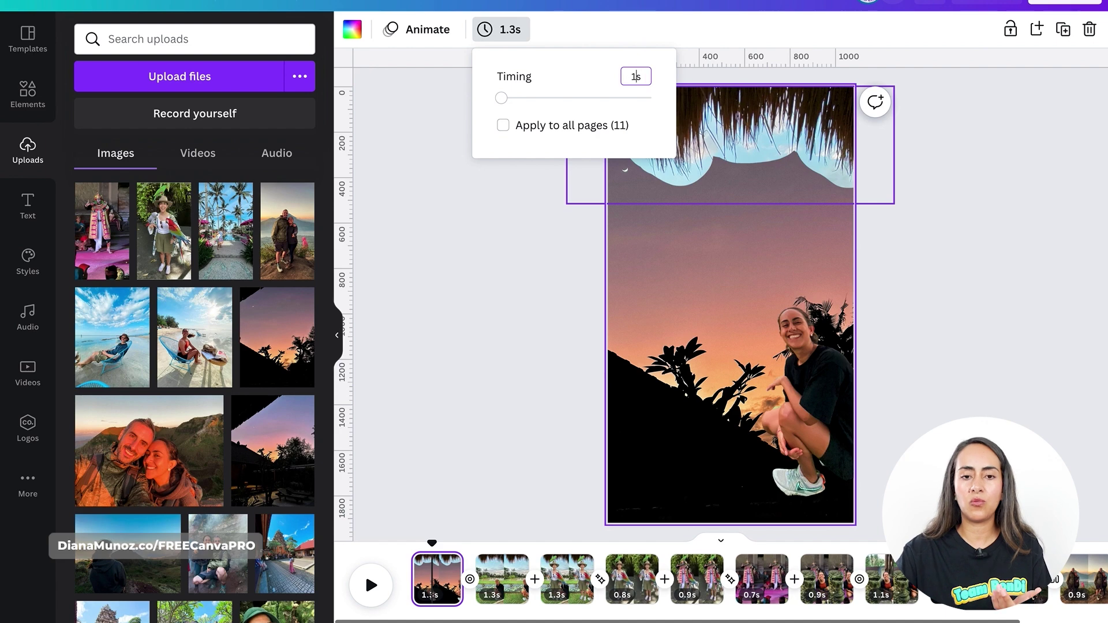
left_click(501, 579)
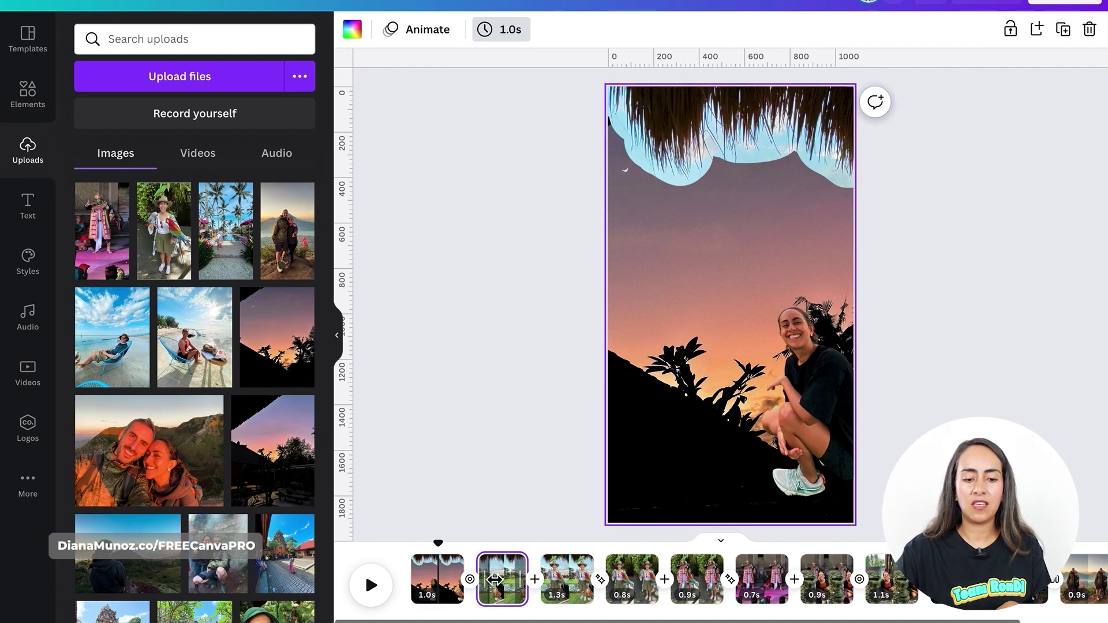
left_click(509, 30)
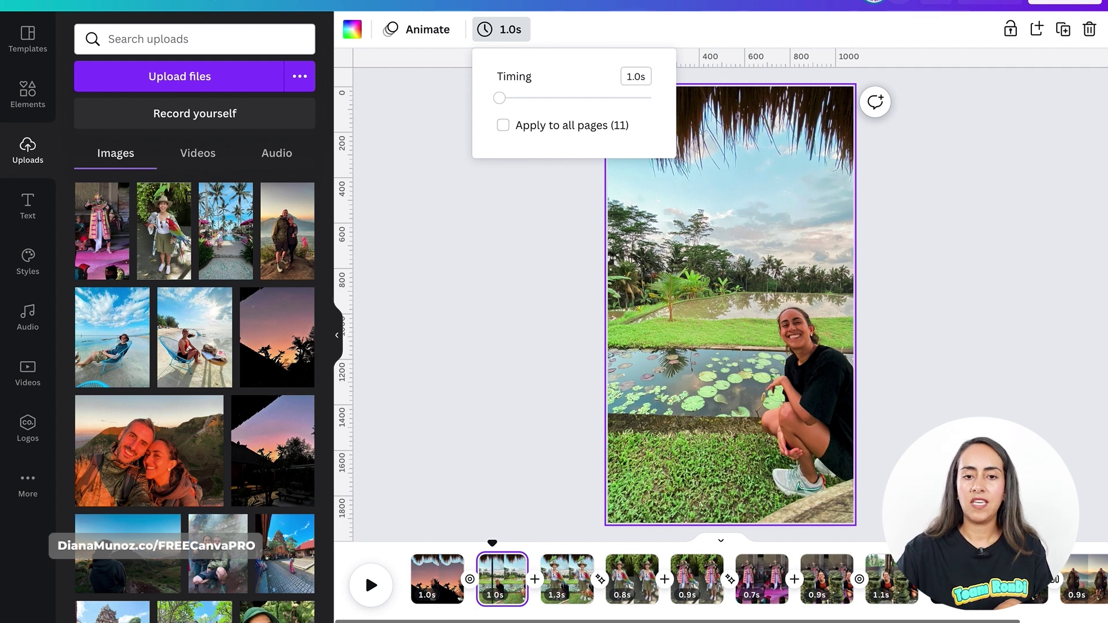
left_click(521, 453)
Preview the video from the first sunset page, then pause it
left_click_drag(493, 544, 412, 562)
left_click(410, 563)
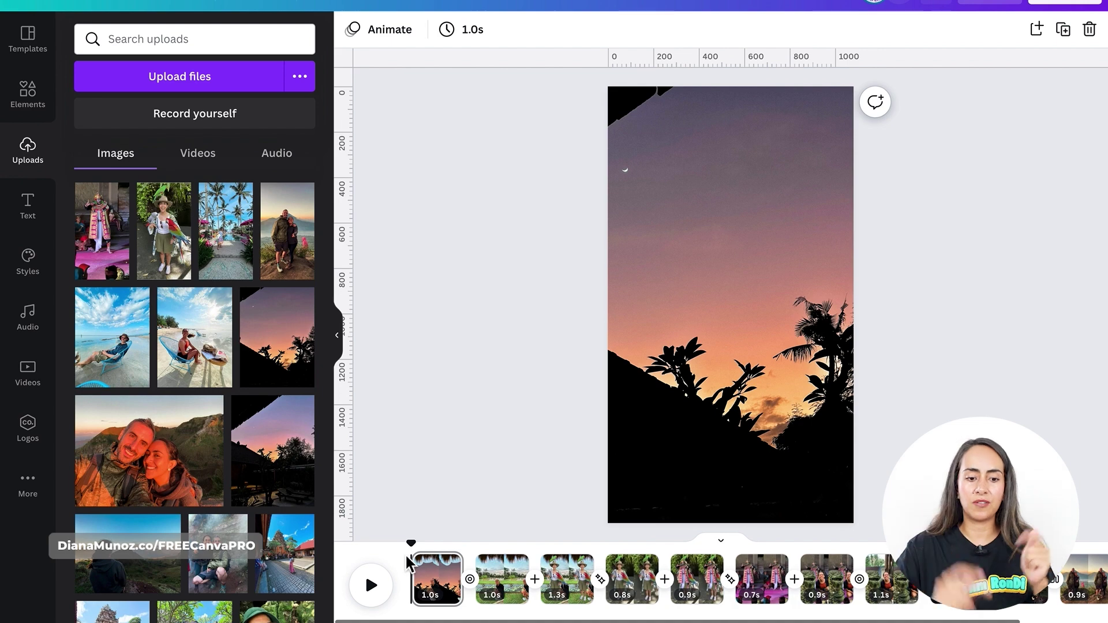
left_click(371, 585)
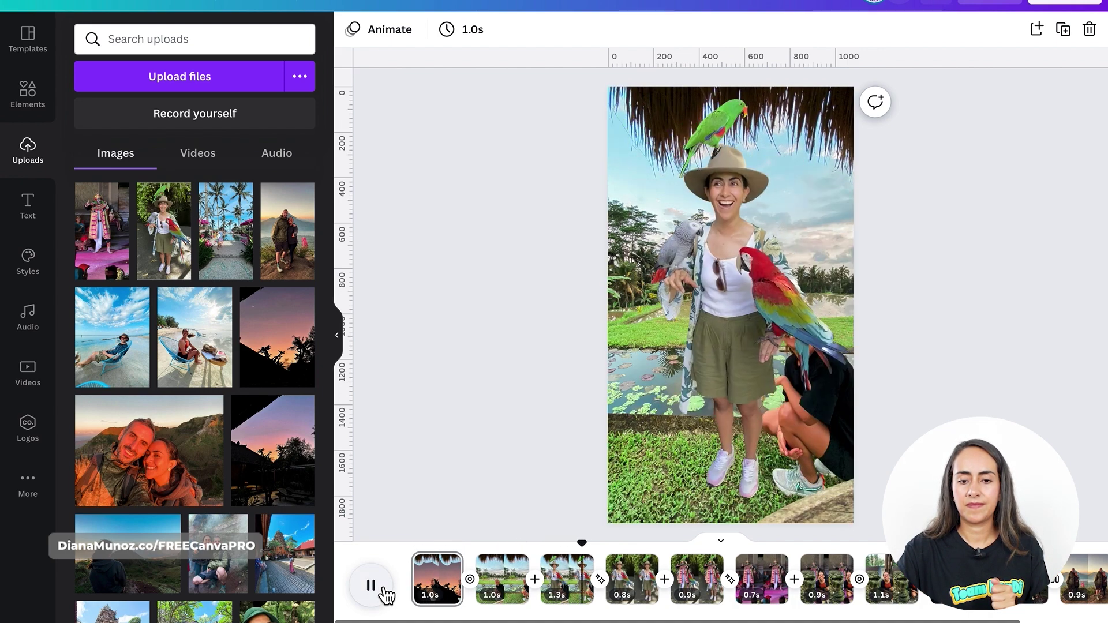
left_click(383, 589)
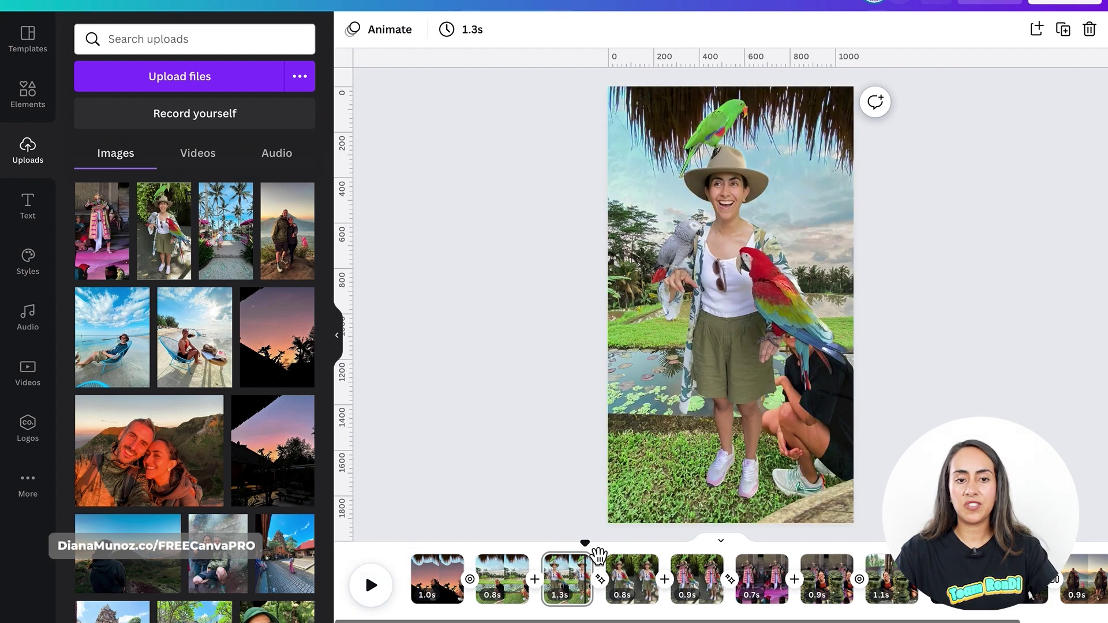
Recheck the rice-field page's 0.6s timing and replay the video from the start
left_click(507, 555)
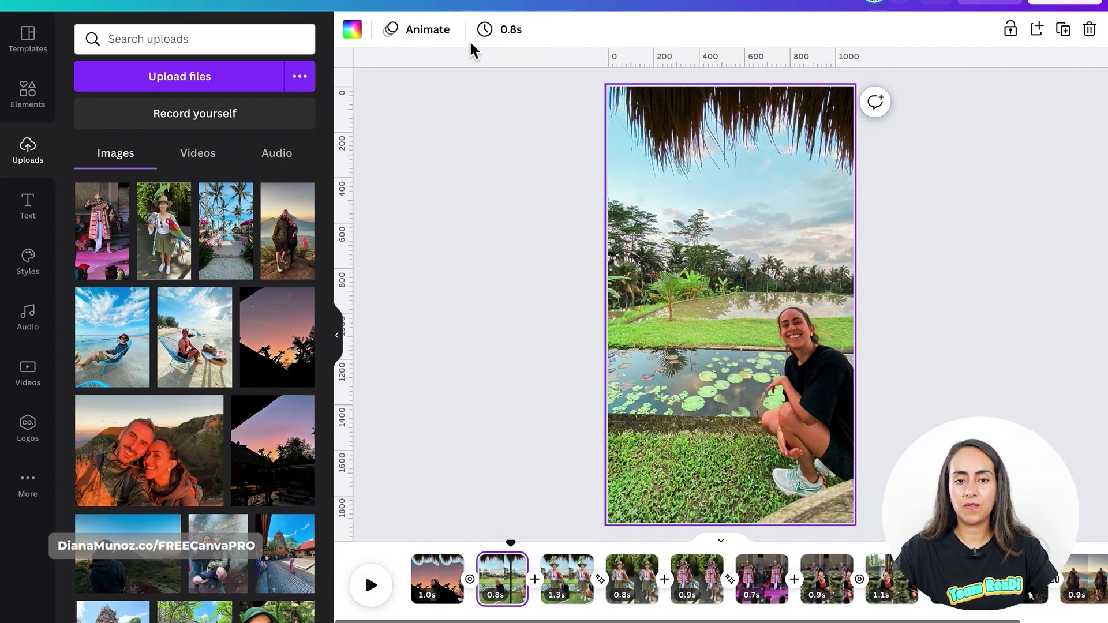
left_click(498, 42)
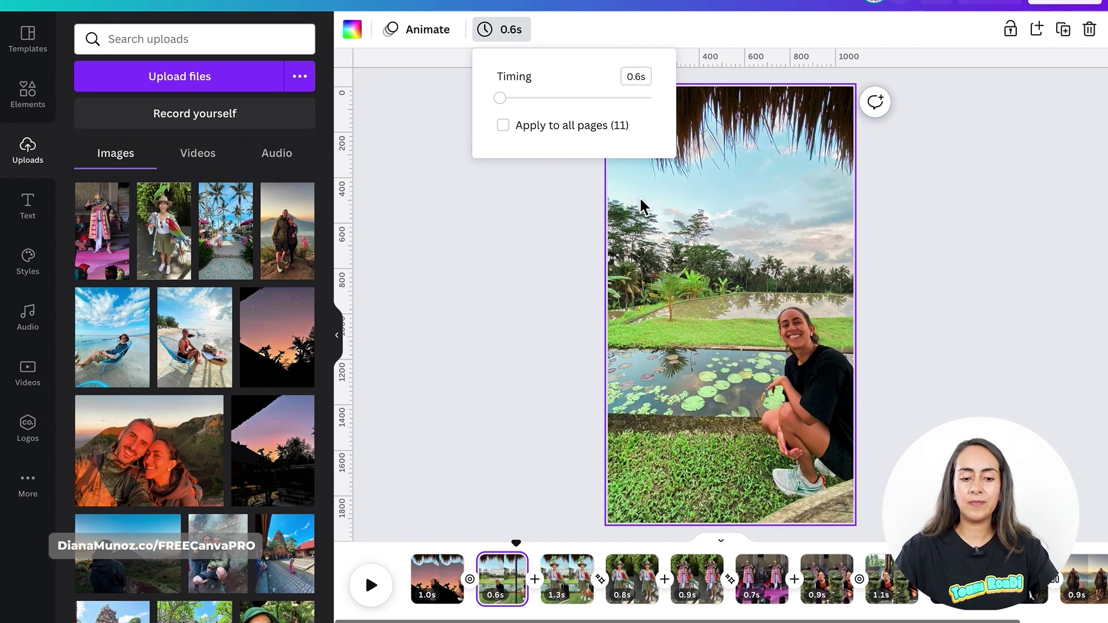
left_click_drag(517, 545, 421, 568)
left_click(421, 568)
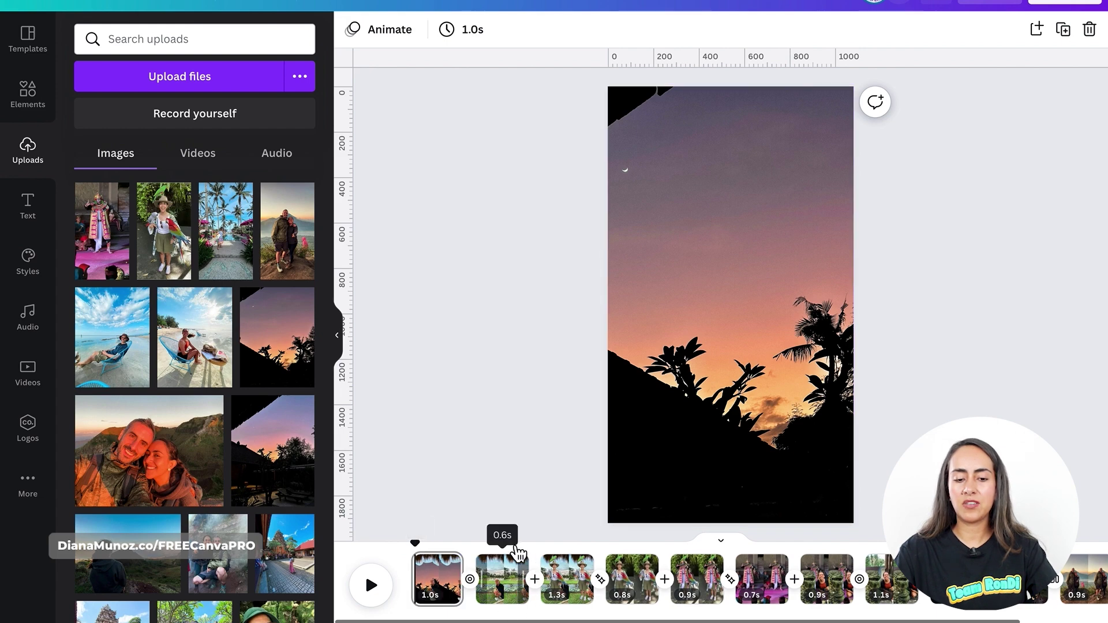
left_click(415, 542)
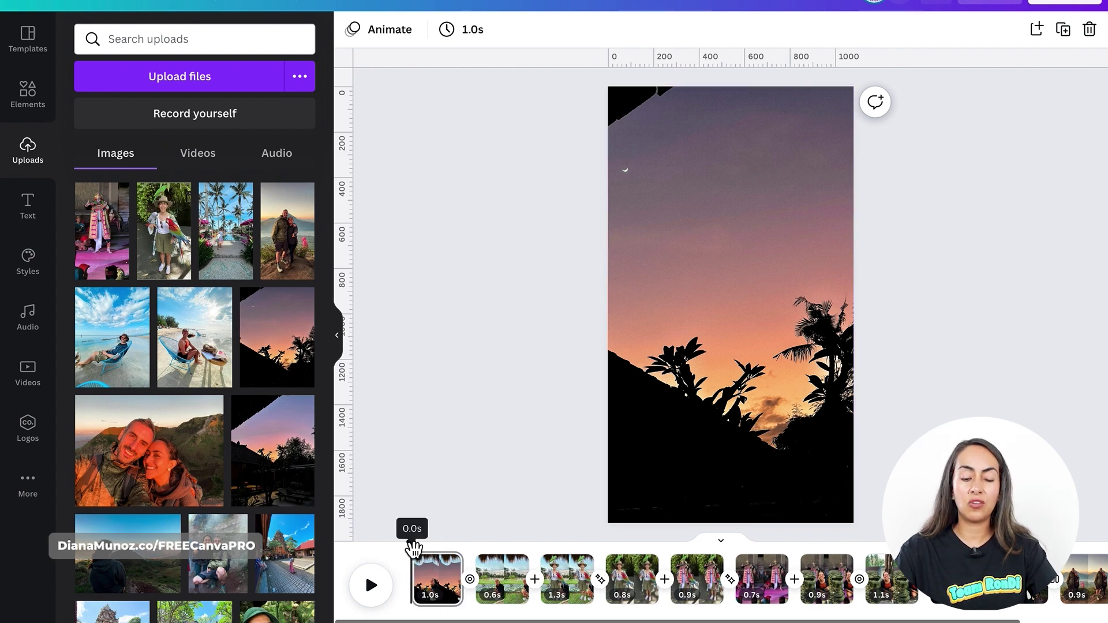
key("space")
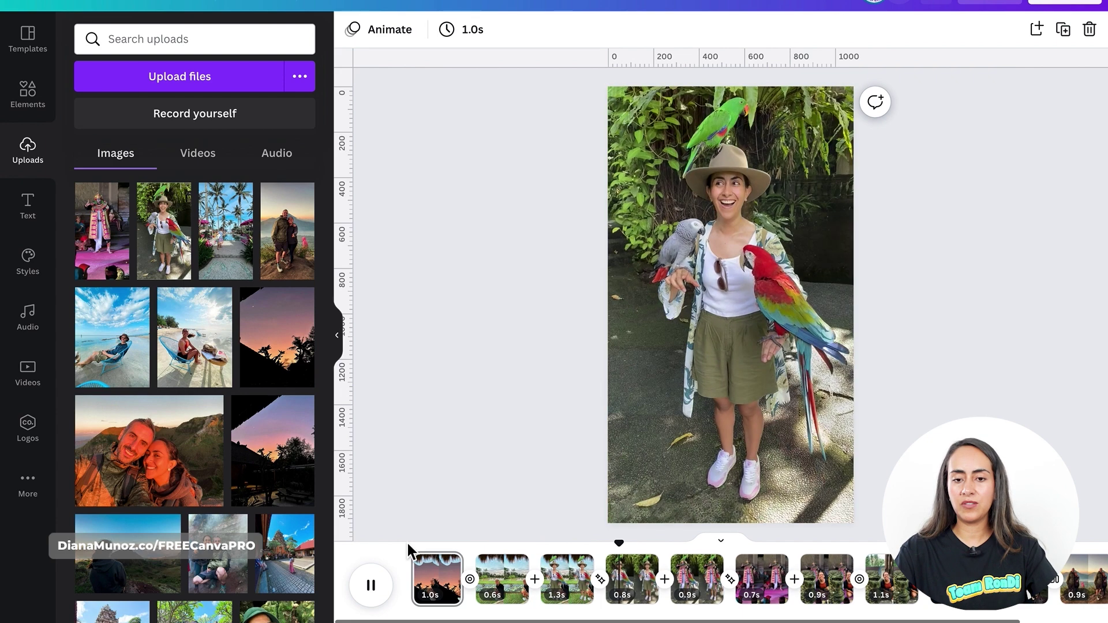
Stop the preview and open the Share panel's download options for an MP4 Video of all 11 pages
key("space")
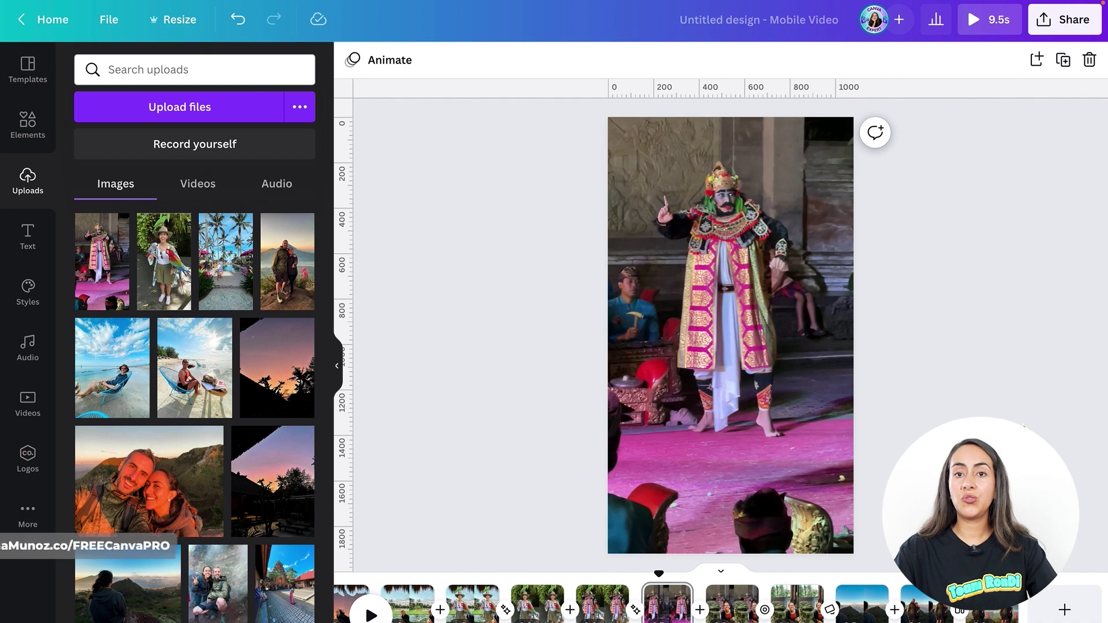
left_click(1079, 40)
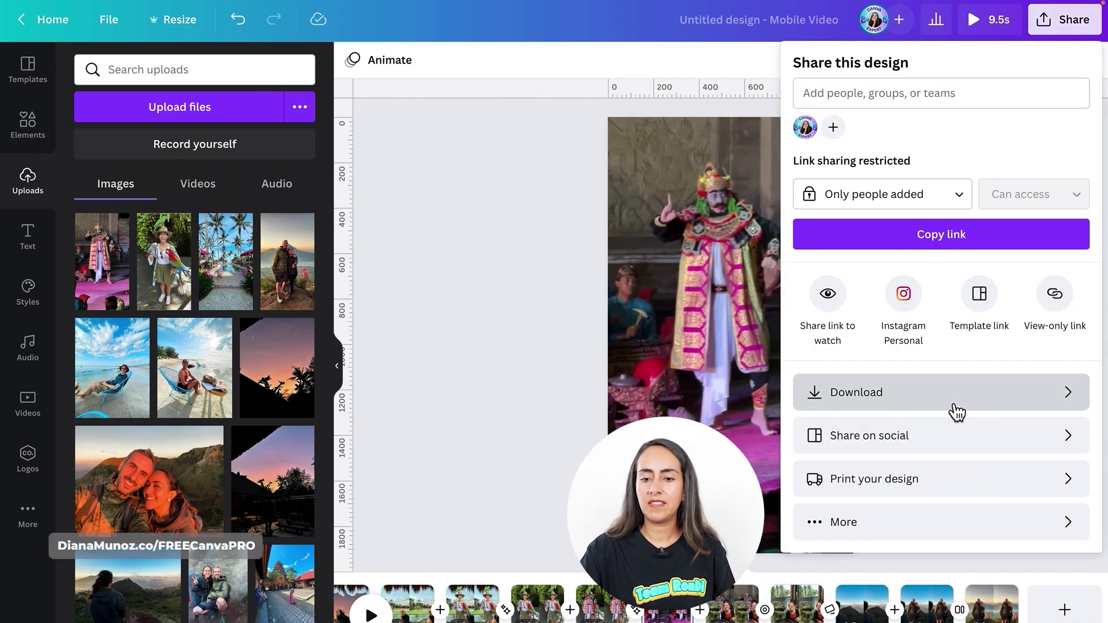
left_click(957, 412)
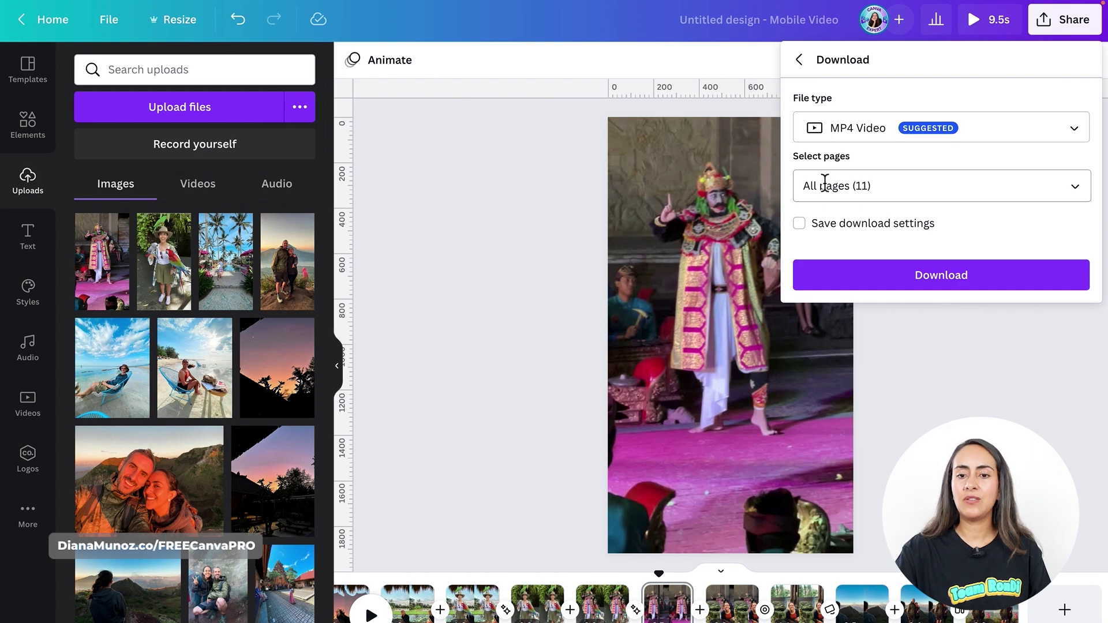